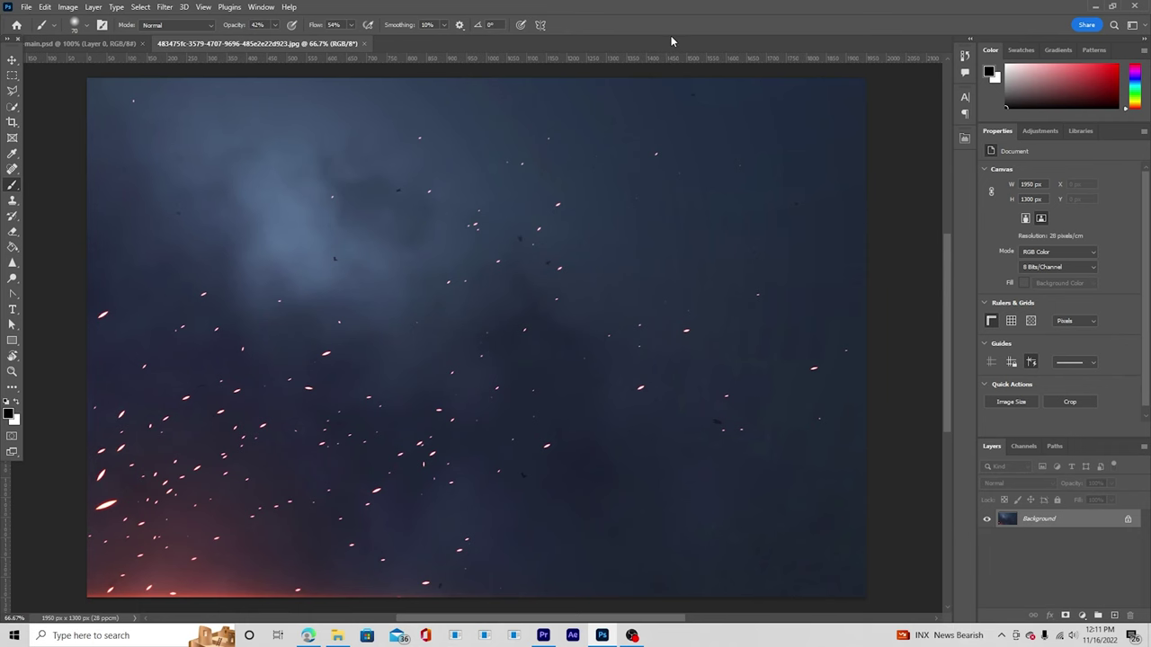
Create a new 4 × 5 inch document at 300 pixels/inch in 16-bit RGB with a white background.
key("ctrl+n")
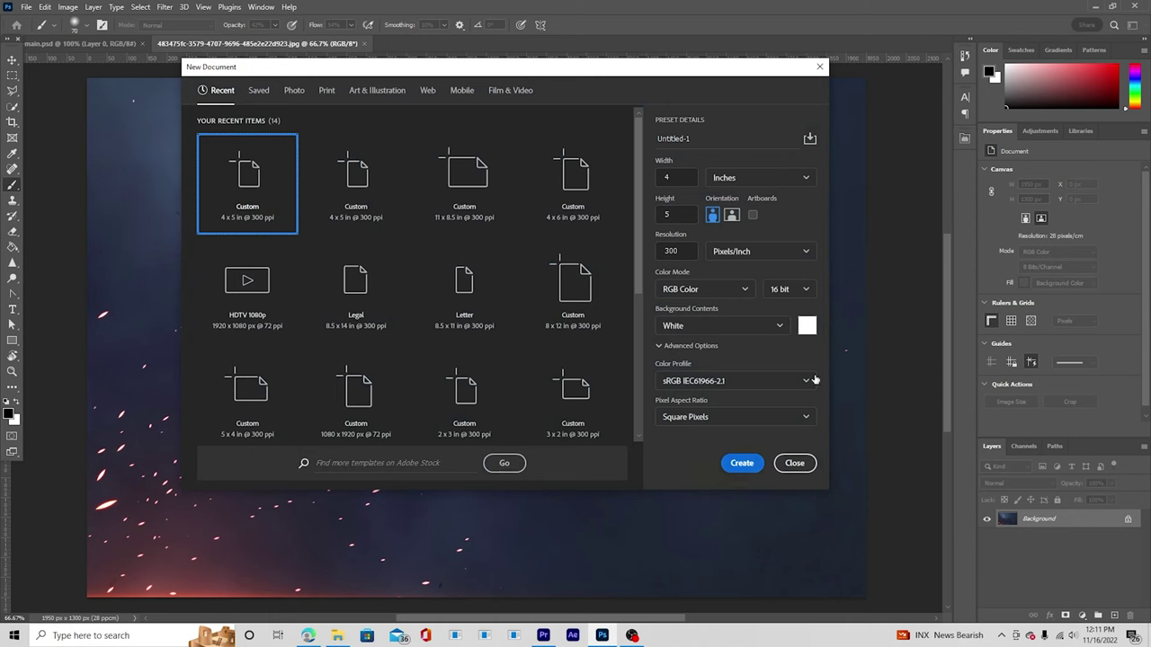
left_click(741, 463)
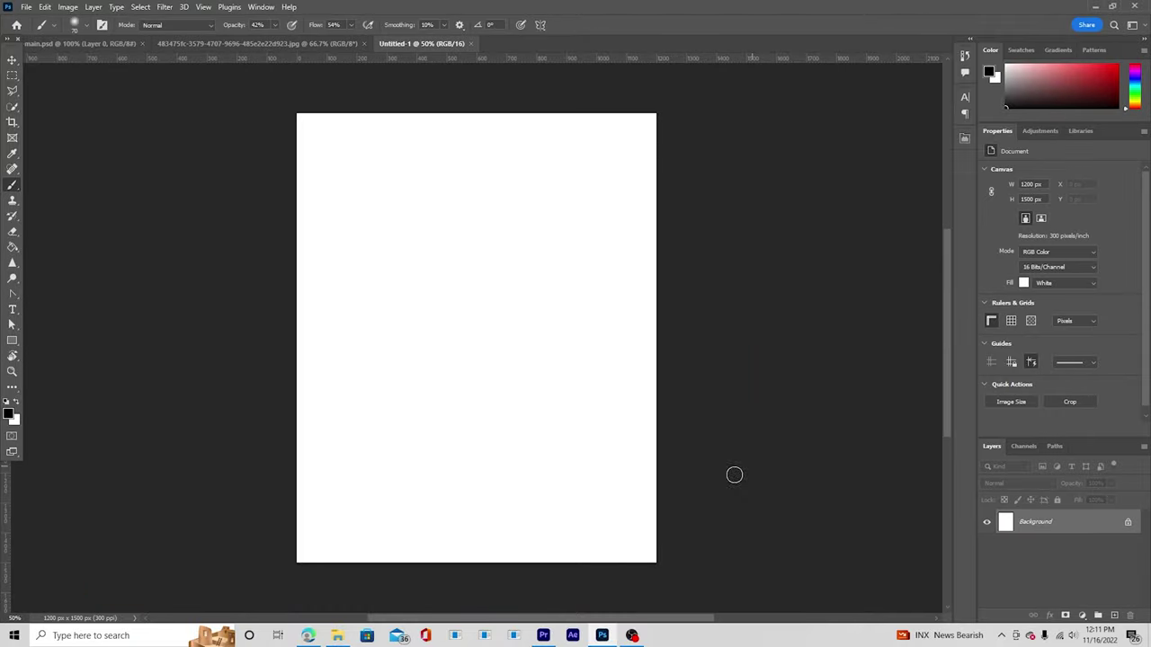
Bring the basketball player cutout from main.psd into the new document and place it near the centre of the canvas.
left_click(12, 60)
left_click(72, 43)
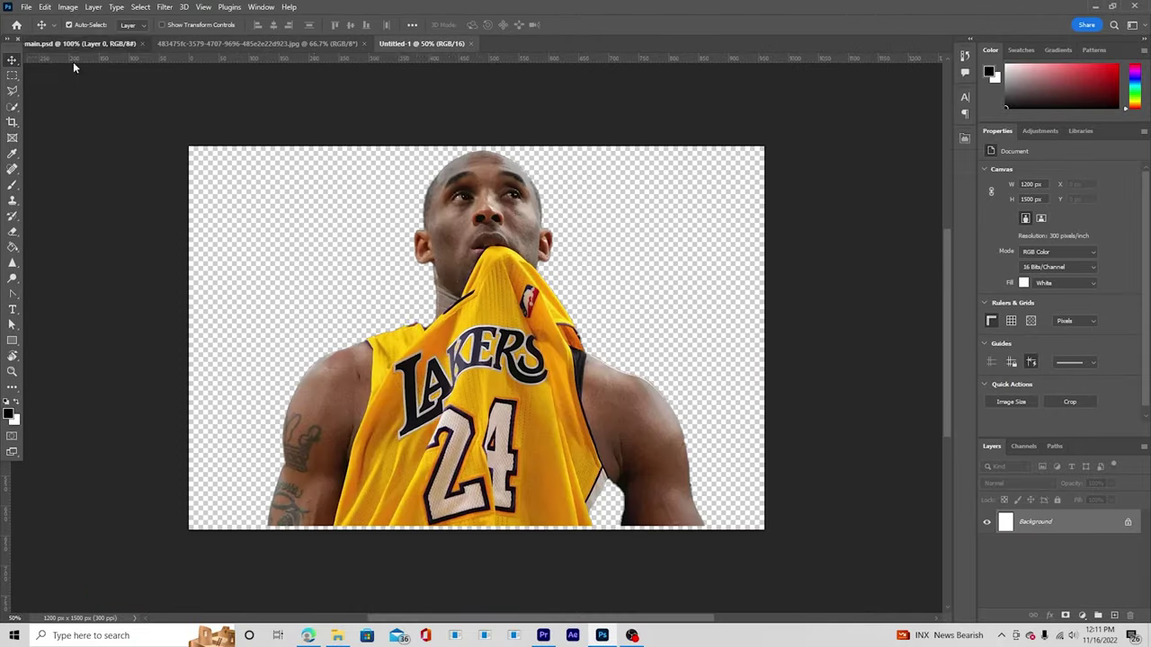
left_click_drag(455, 181, 463, 355)
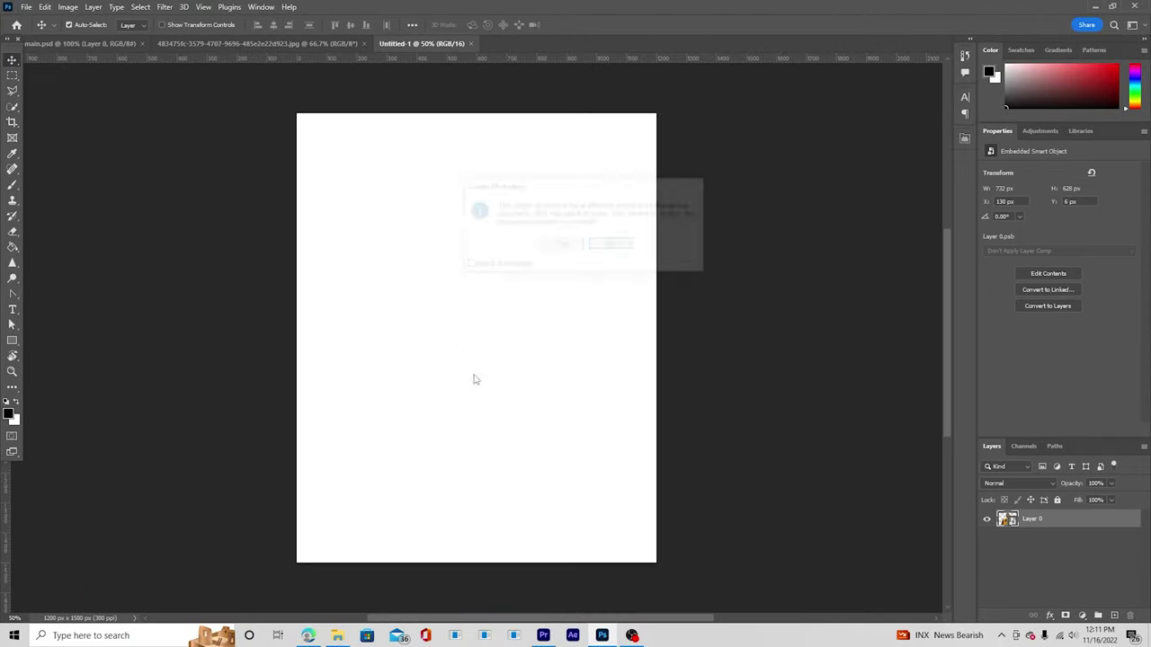
left_click(563, 246)
left_click_drag(466, 348, 491, 321)
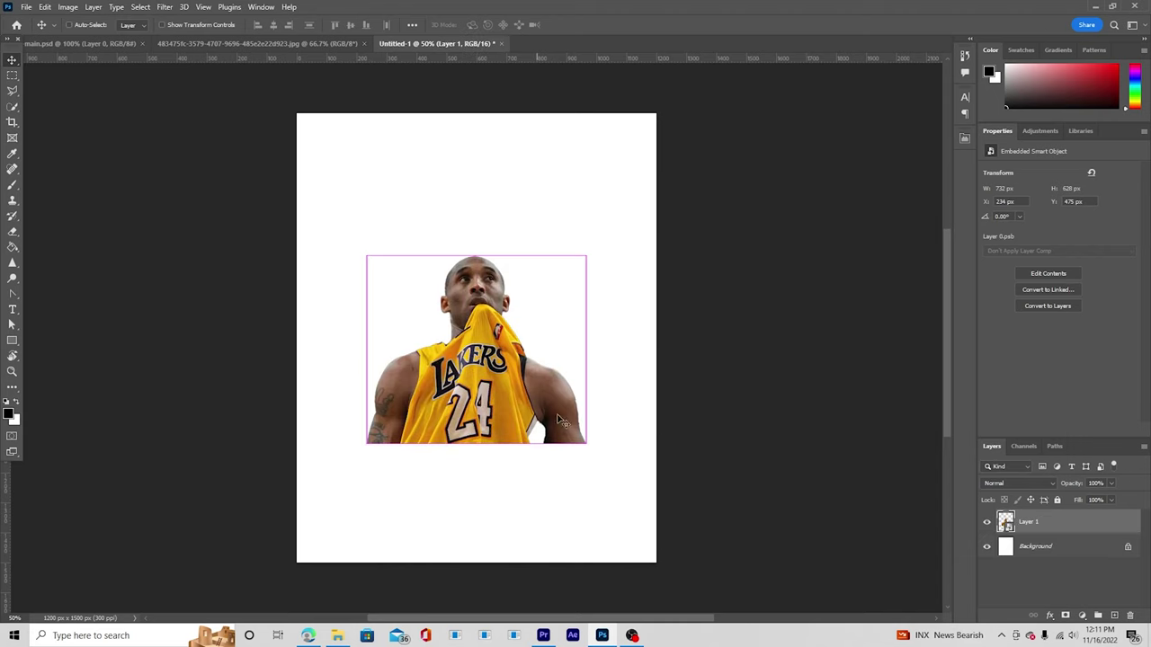
Enlarge the player to about 1268 × 1088 px, spanning the canvas width with its base at the lower canvas edge.
key("ctrl+t")
left_click_drag(586, 441, 662, 506)
left_click_drag(549, 415, 546, 470)
left_click_drag(663, 562, 666, 565)
left_click_drag(594, 520, 588, 506)
key("Return")
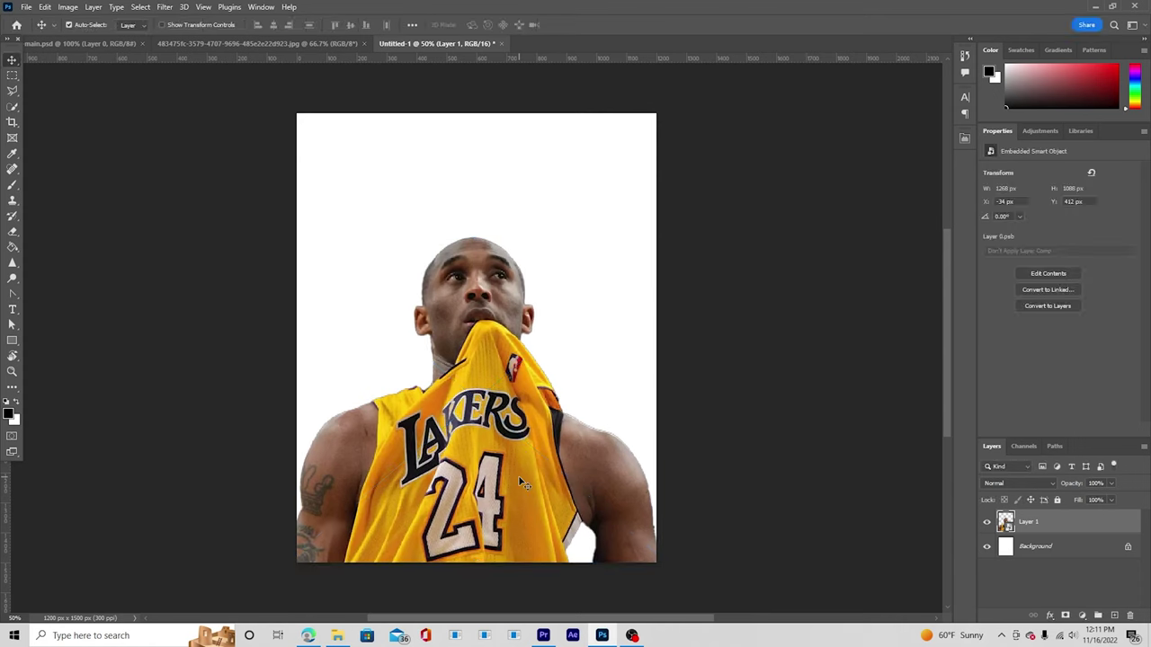
Add a dark grey Solid Color fill layer, about #1f1f1f, between the Background and the player layer.
left_click(1035, 548)
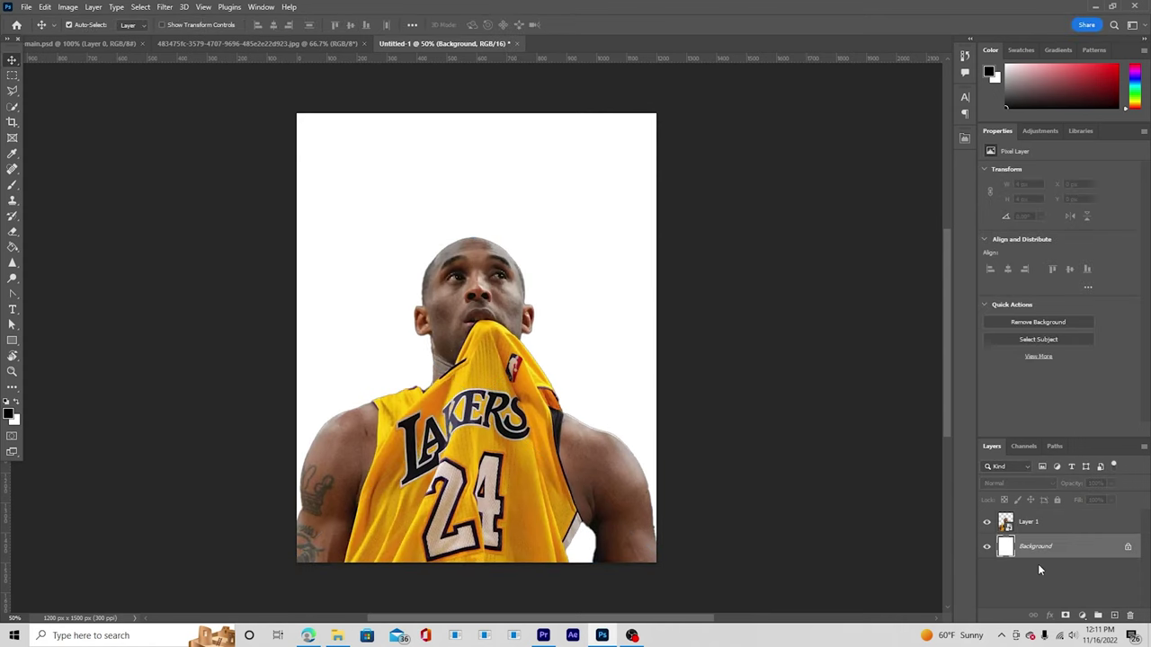
left_click(1082, 616)
left_click(1079, 400)
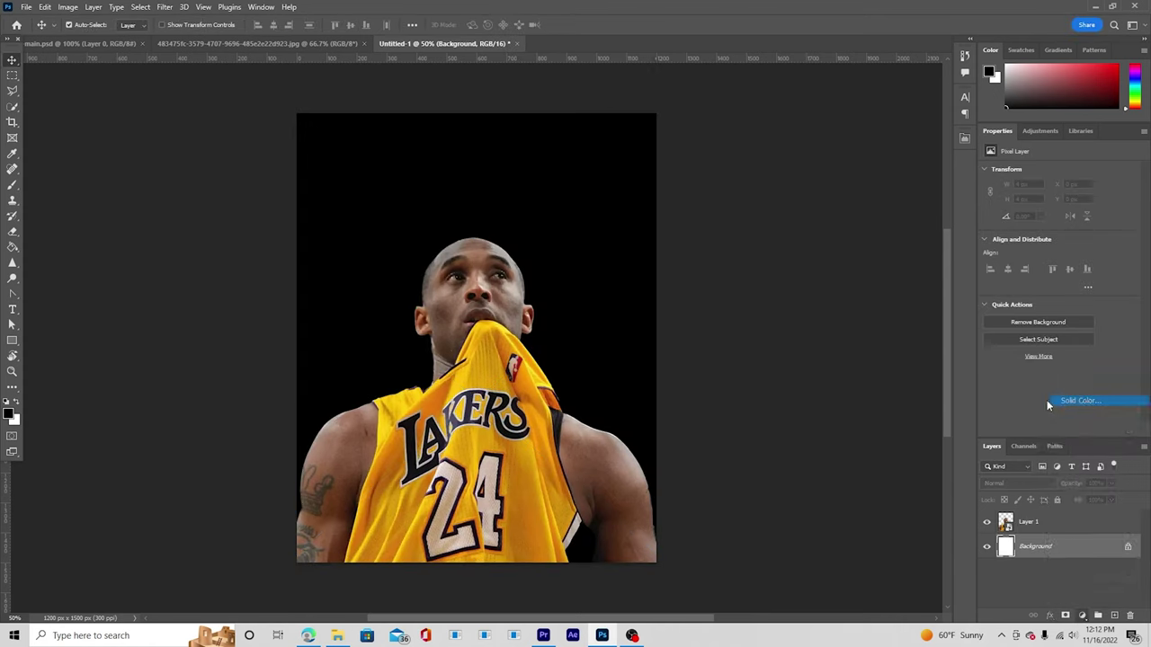
left_click(742, 391)
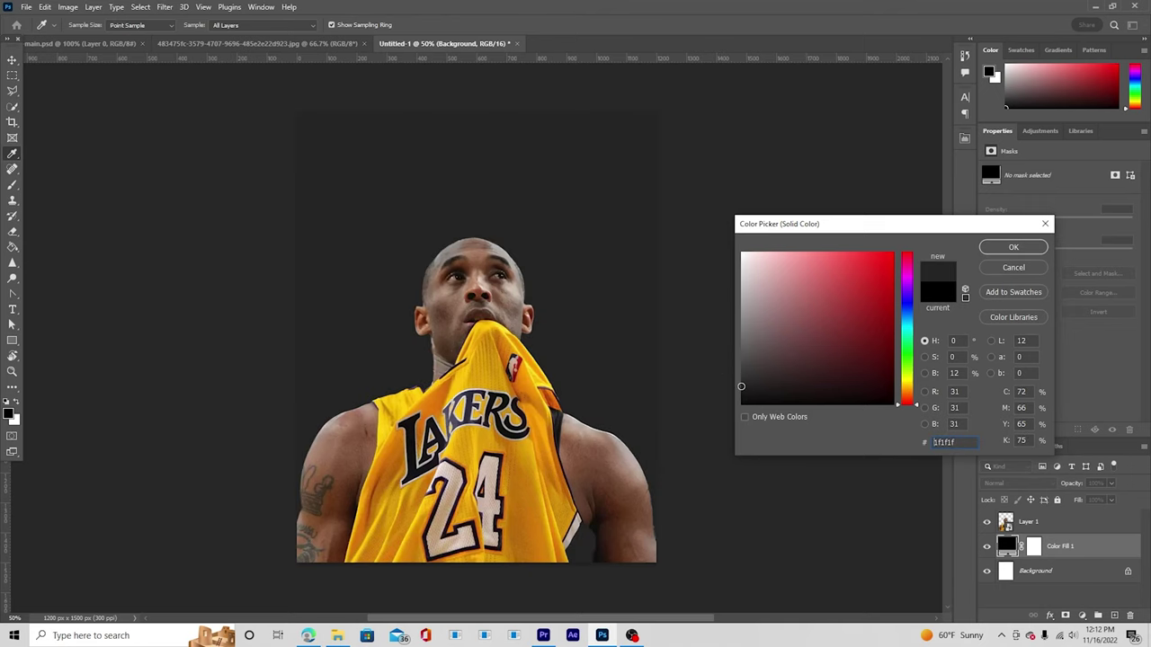
left_click(1013, 248)
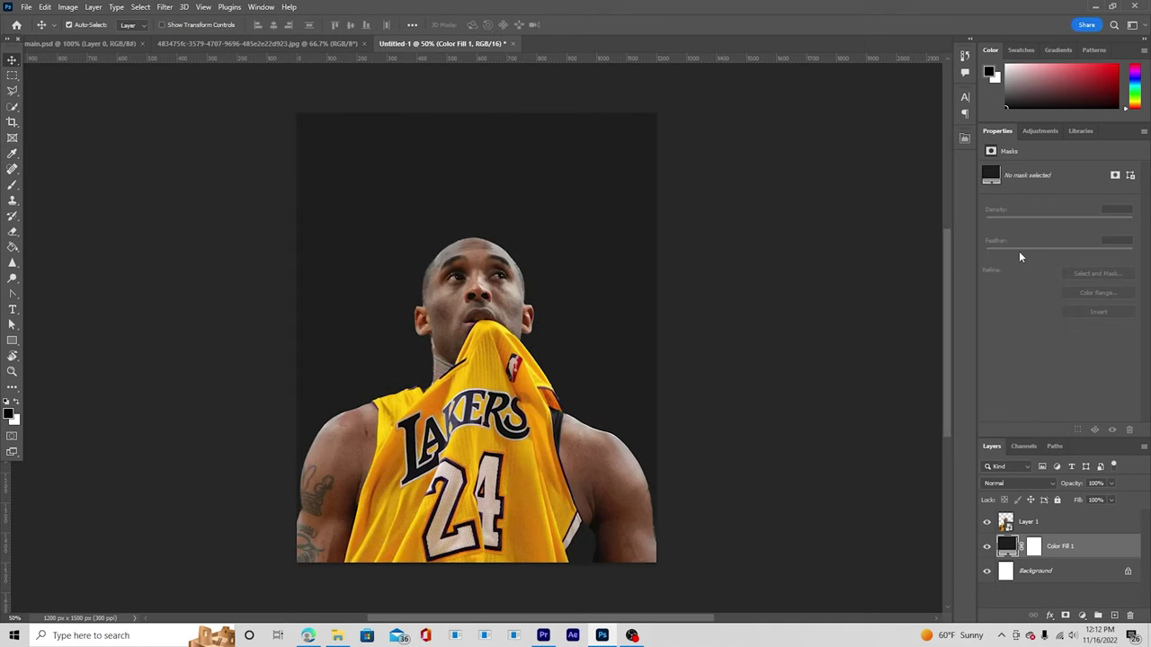
Add the centred text KOBE in 5 pt Ailerons Regular just above the player's head.
left_click(1043, 521)
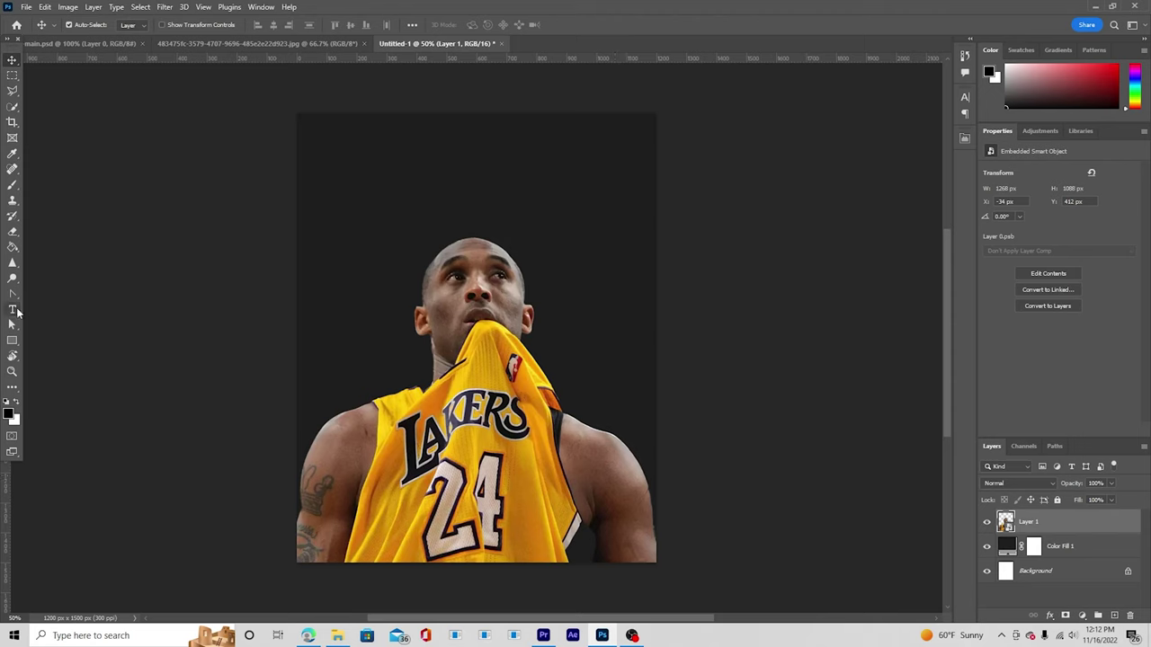
key("t")
left_click(431, 224)
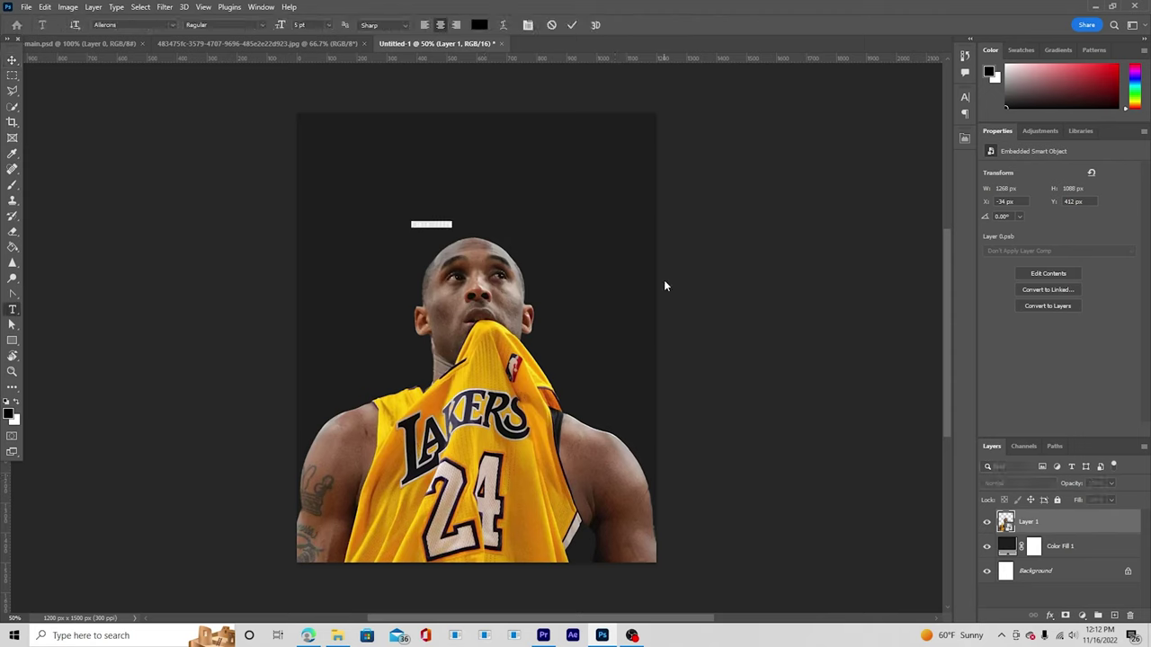
left_click(665, 280)
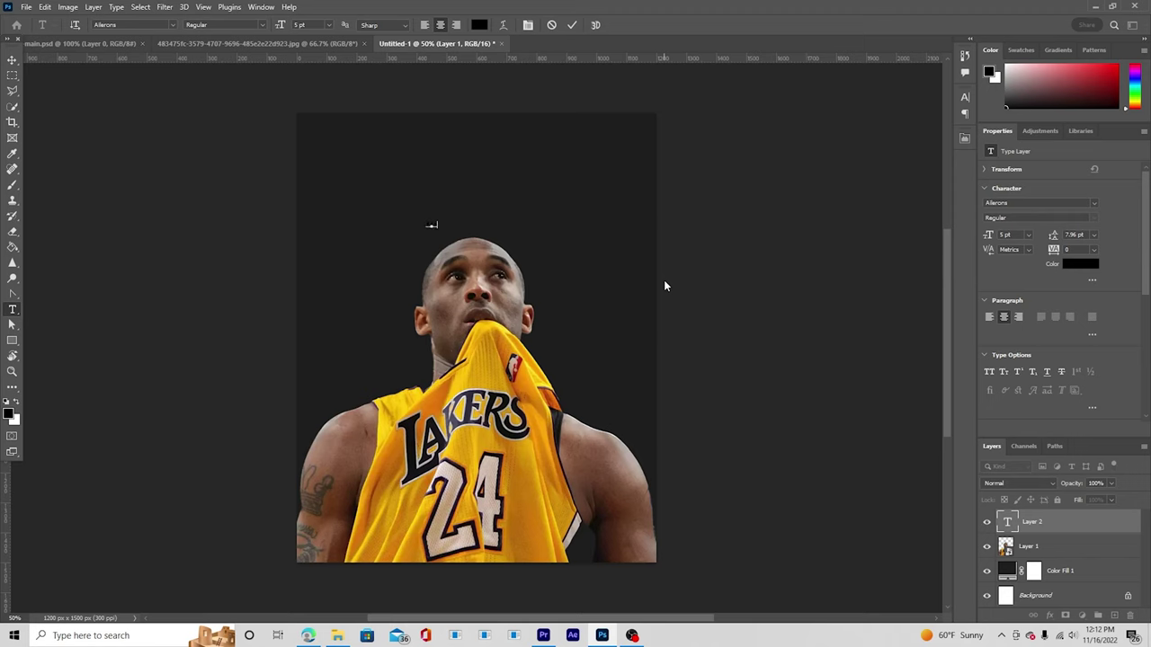
Set the colour of the KOBE text to golden yellow #ffba00.
left_click(1007, 521)
double_click(1007, 522)
left_click(1085, 267)
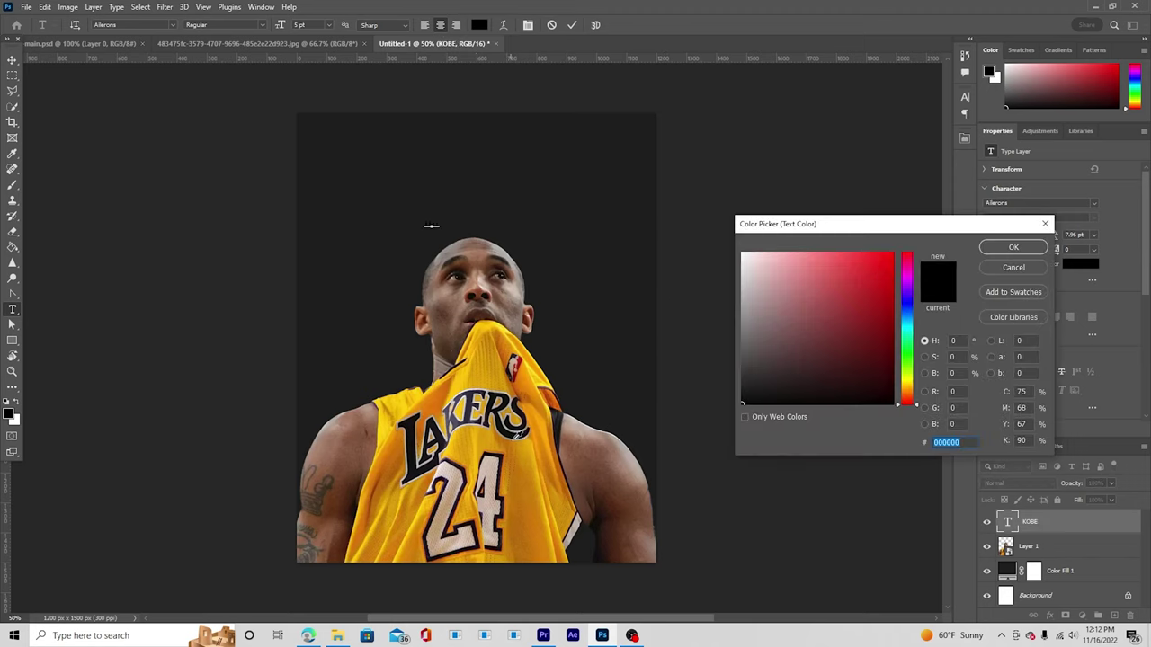
left_click(536, 443)
left_click_drag(884, 255, 885, 253)
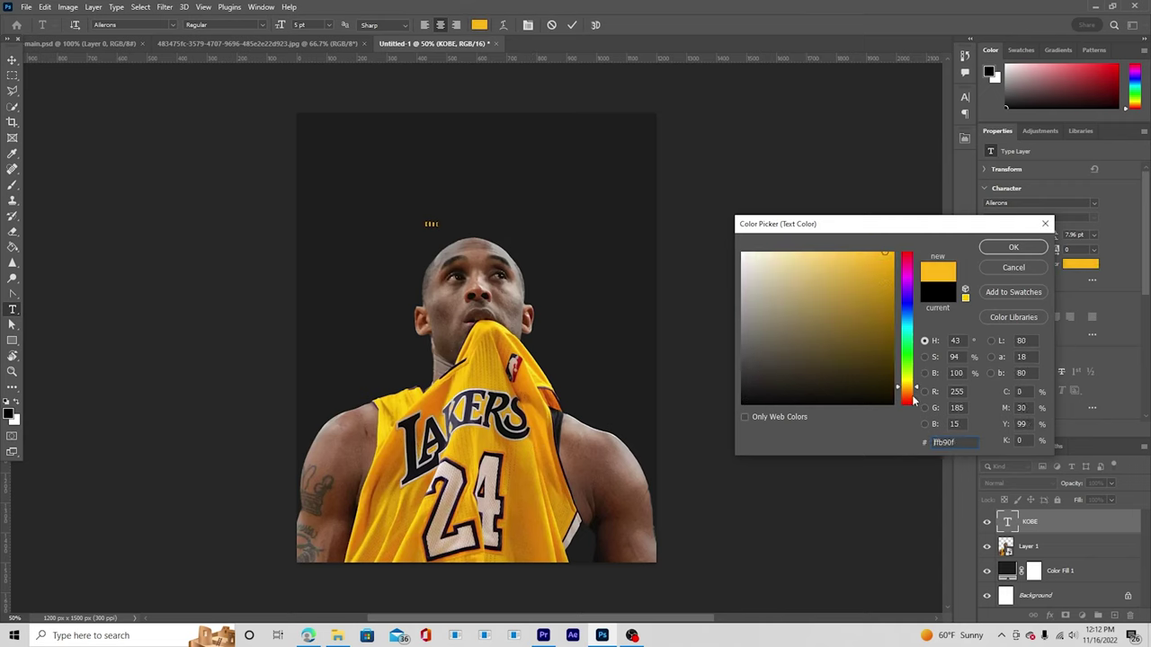
left_click_drag(917, 388, 918, 392)
left_click(1014, 247)
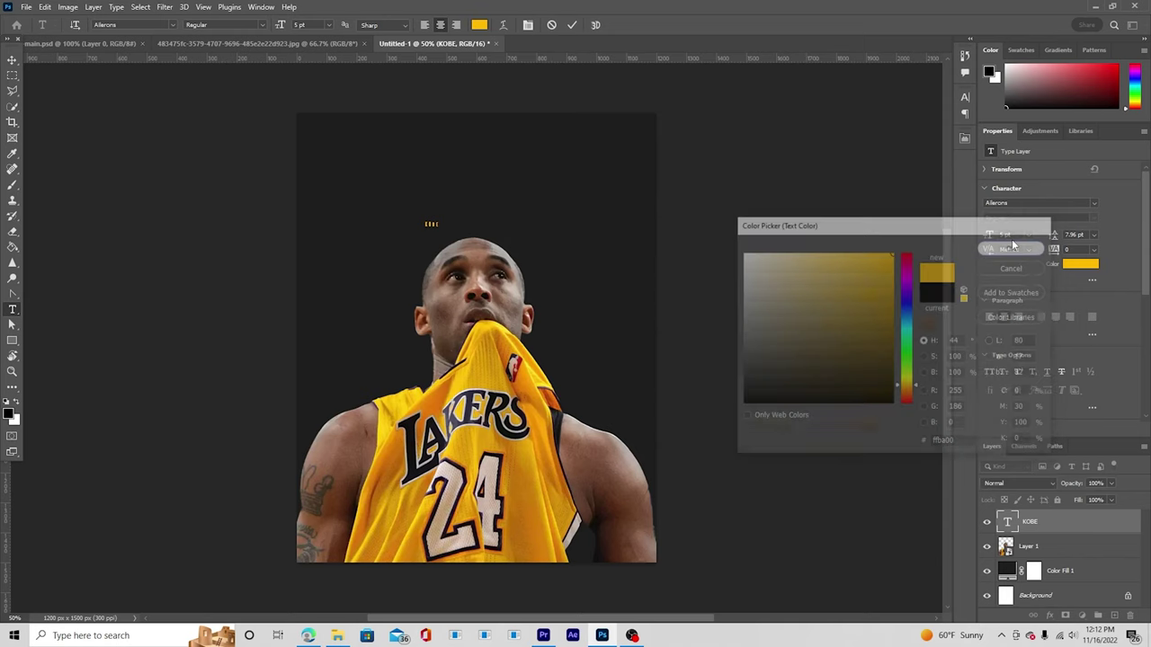
Enlarge the KOBE text to about 93.77 pt, centred over the player's head, and move its layer beneath the player layer.
left_click(11, 59)
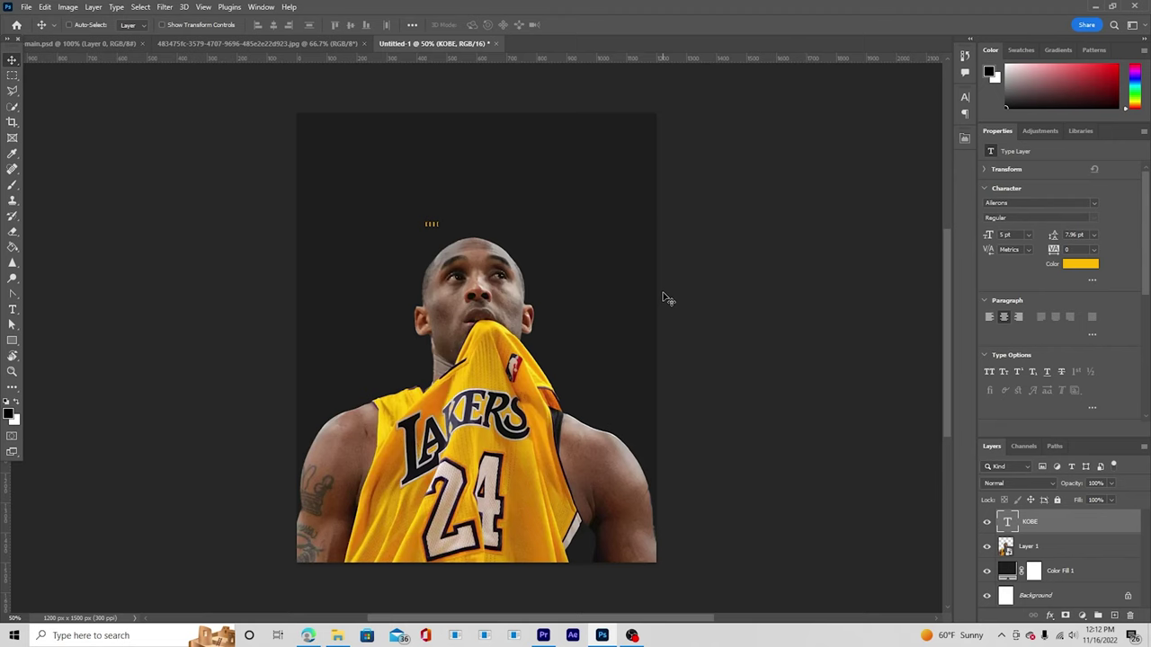
key("ctrl+t")
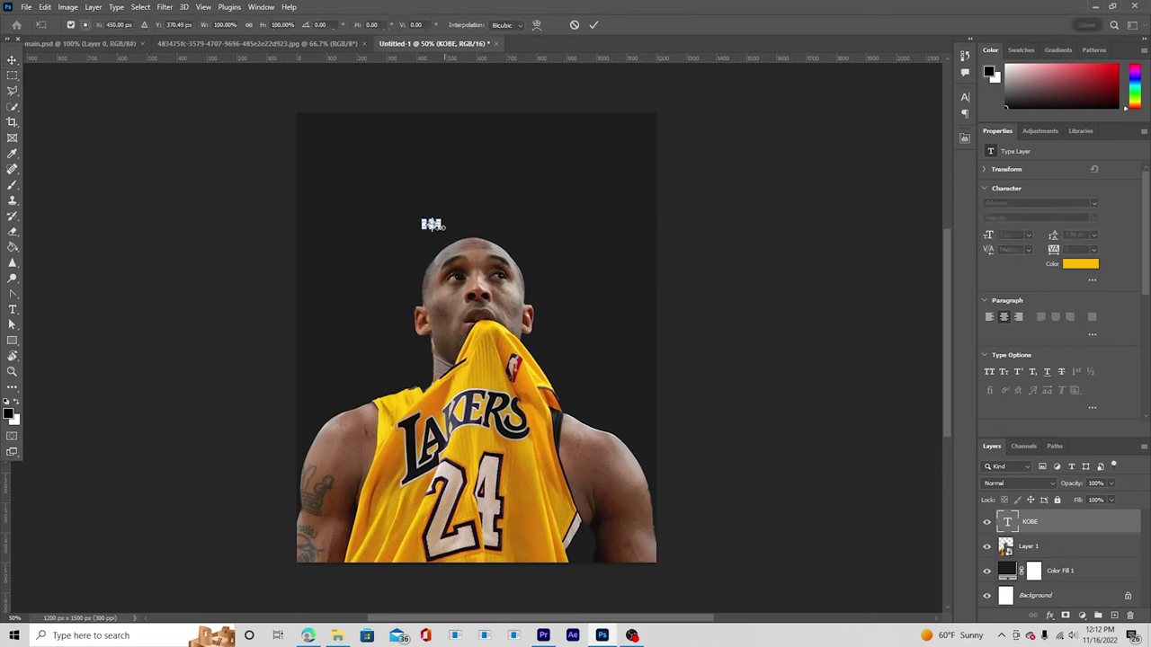
left_click_drag(447, 228, 584, 269)
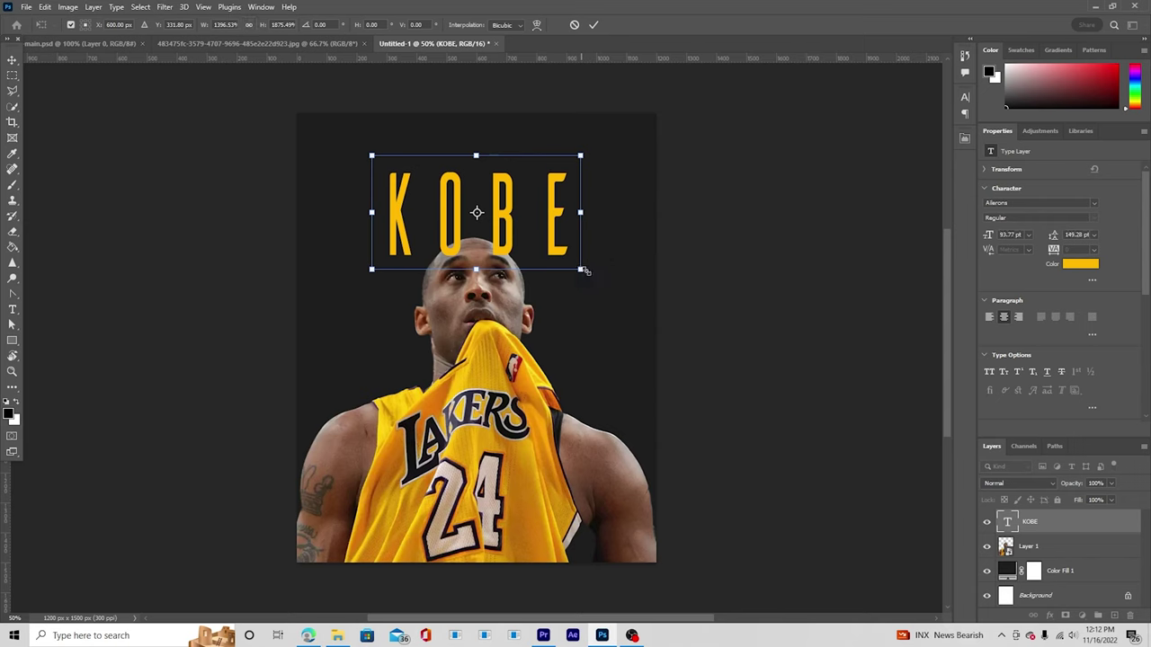
key("Return")
left_click_drag(1007, 522, 1020, 559)
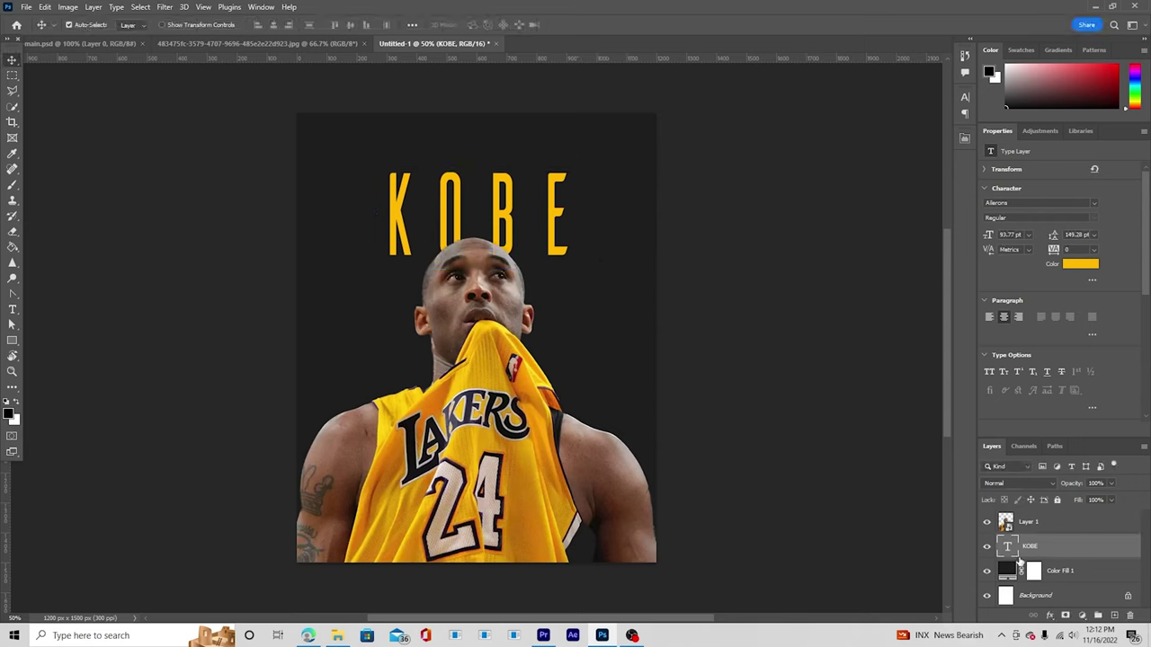
Start a Camera Raw filter on the player layer with Highlights -74, Shadows +25, Clarity +36 and increased Texture.
left_click(1040, 520)
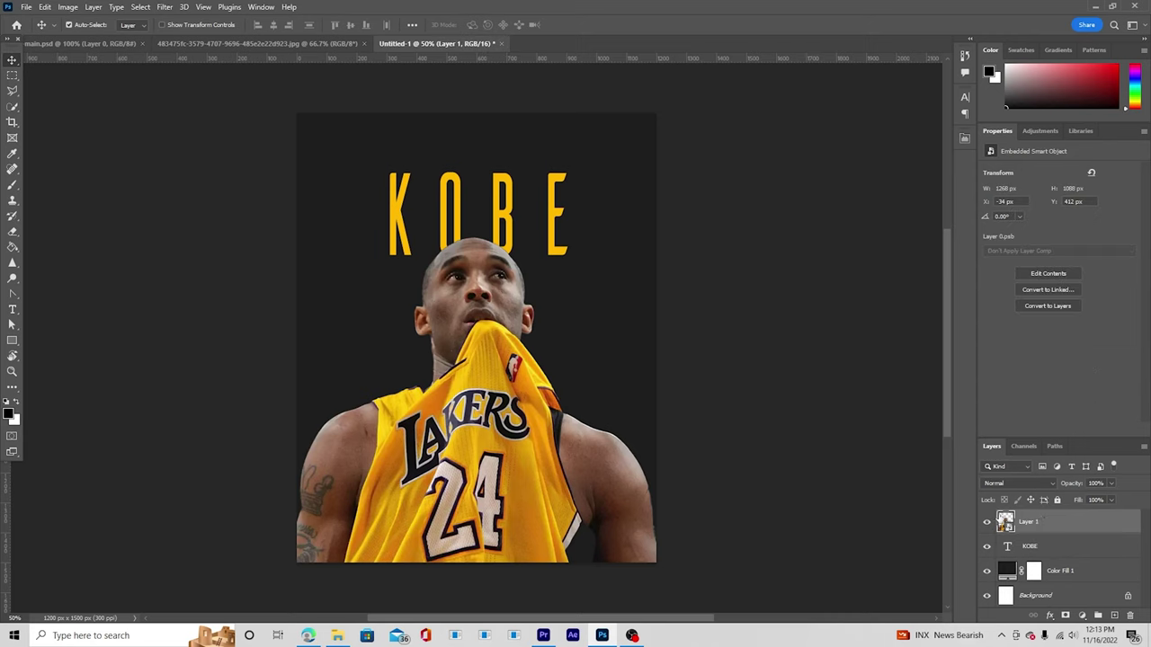
left_click(165, 7)
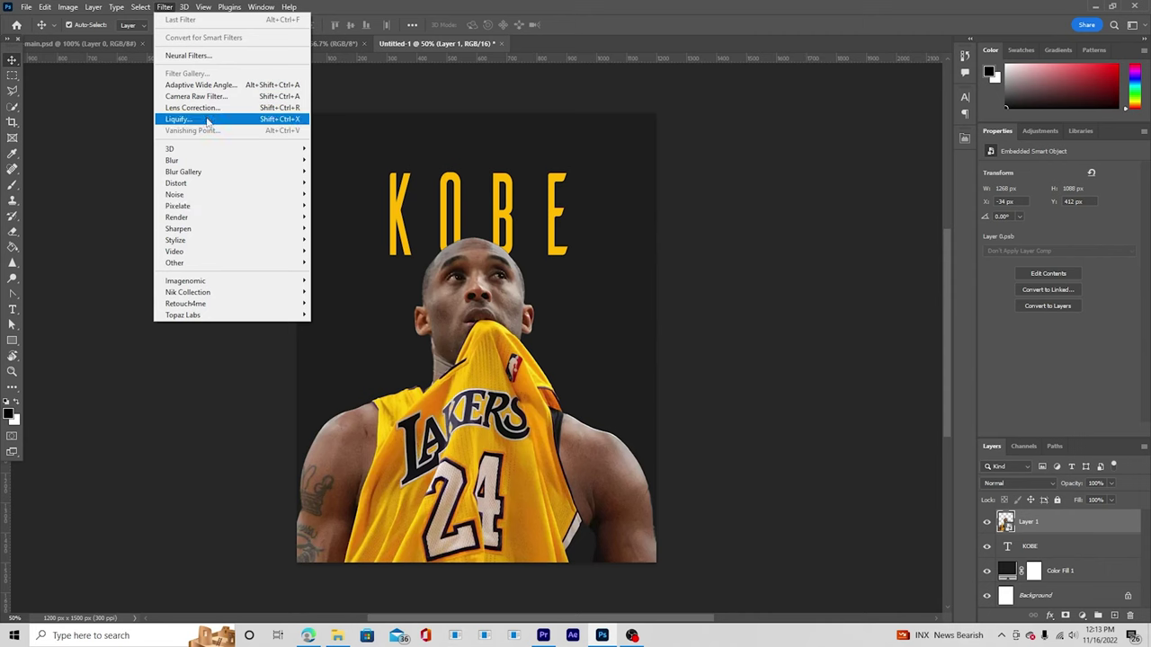
key("Escape")
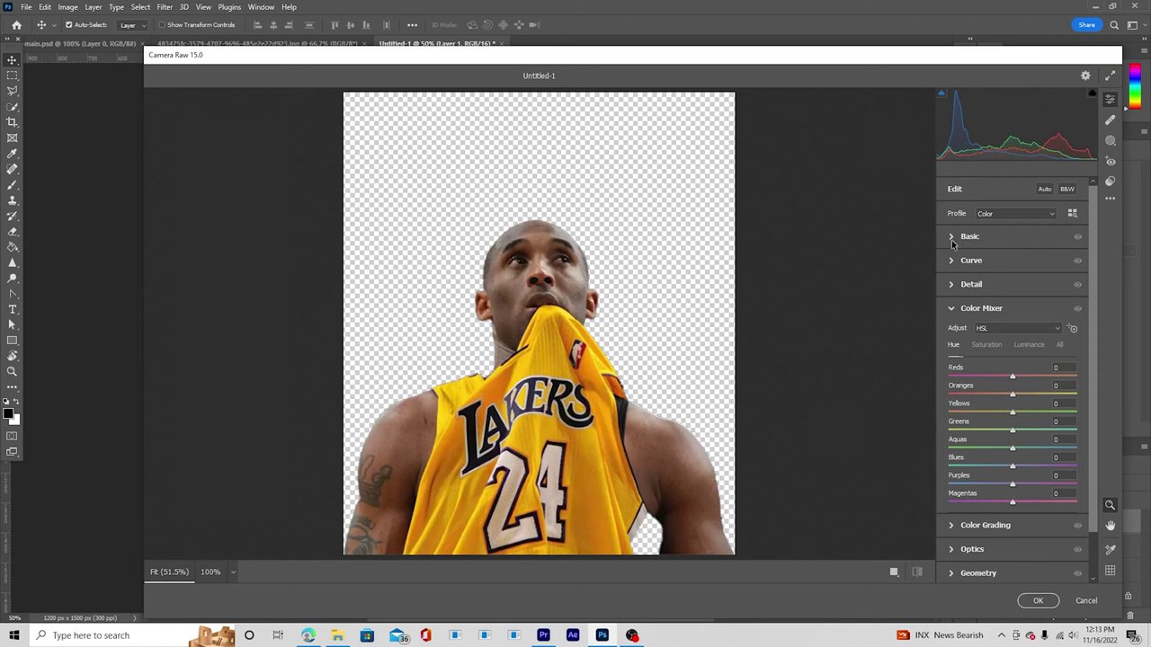
left_click(954, 234)
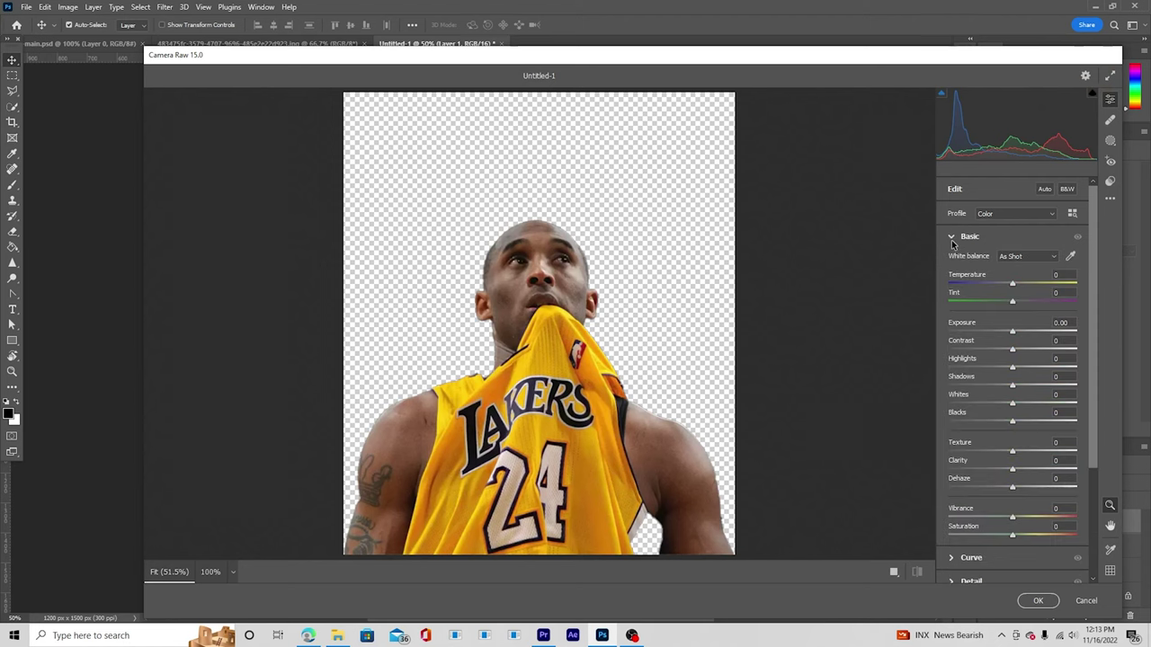
left_click(964, 367)
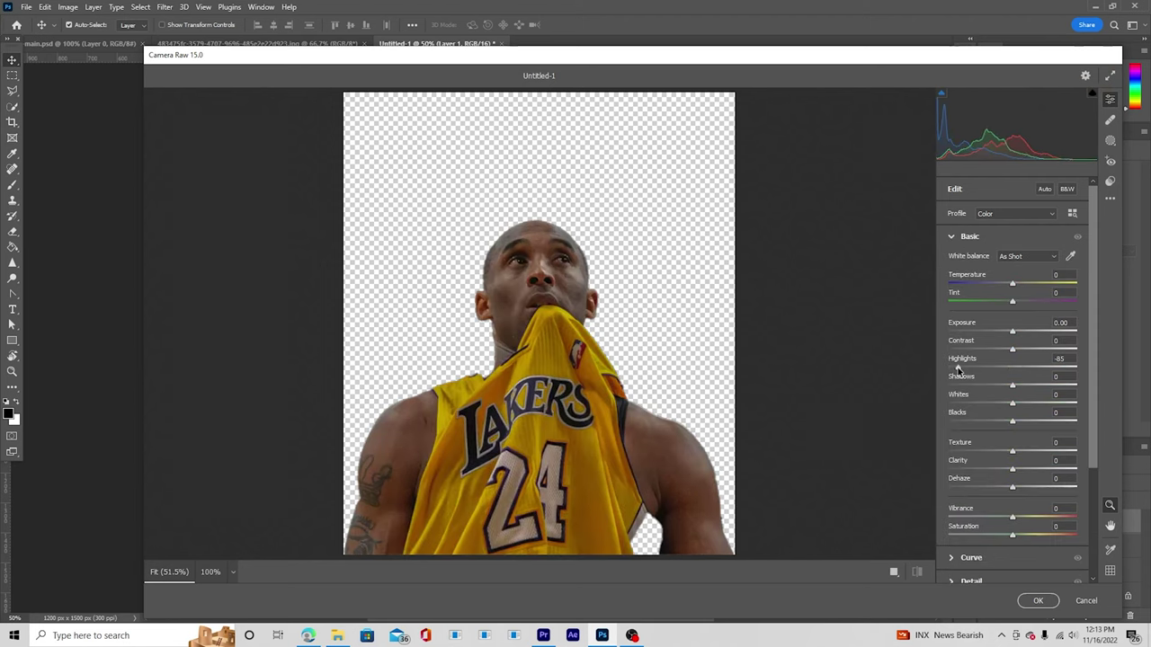
left_click(1028, 385)
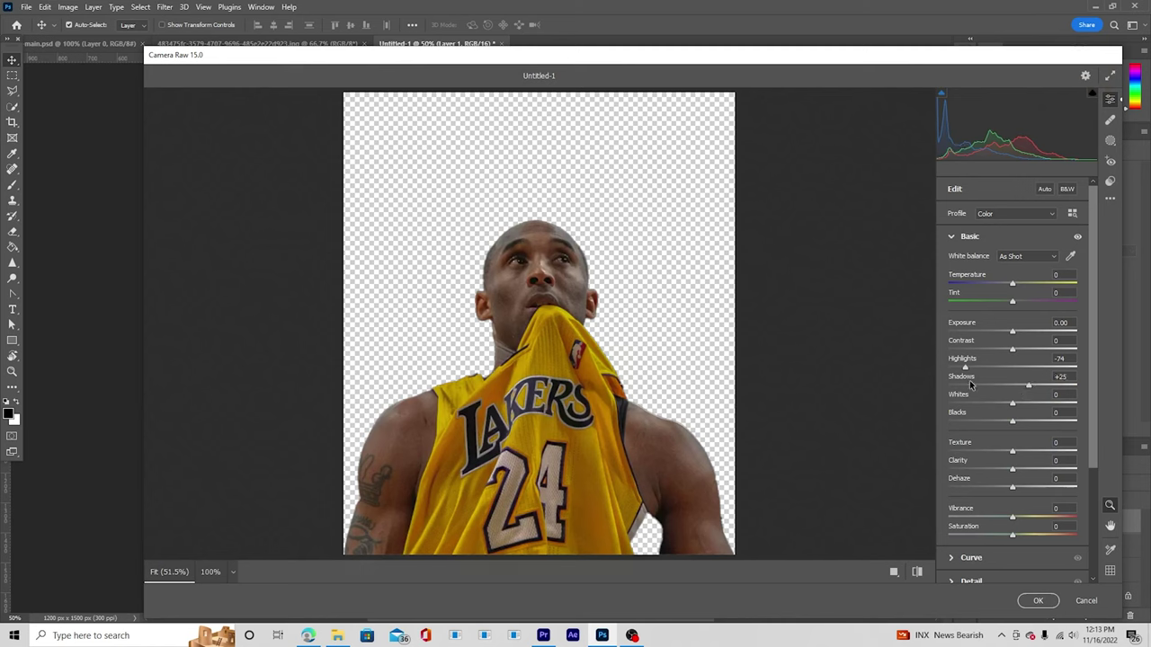
left_click(1036, 469)
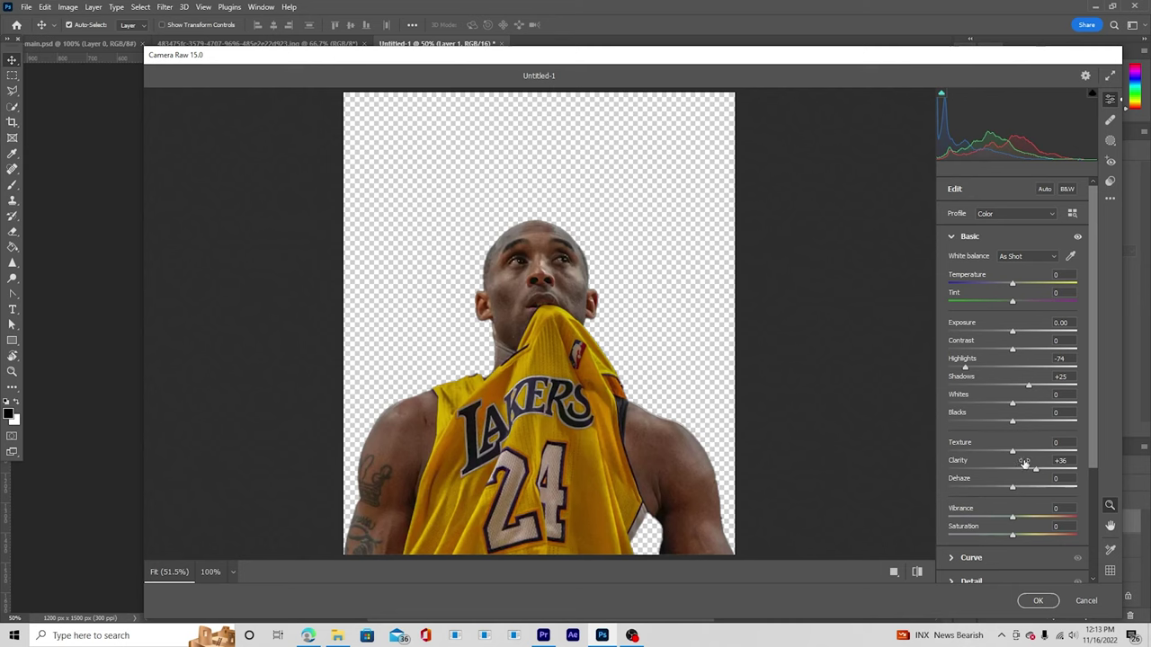
left_click(1029, 452)
Set the Camera Raw detail values to Sharpening 13, Noise Reduction 12 and Color Noise Reduction 22.
scroll(957, 572, "down", 3)
left_click(958, 439)
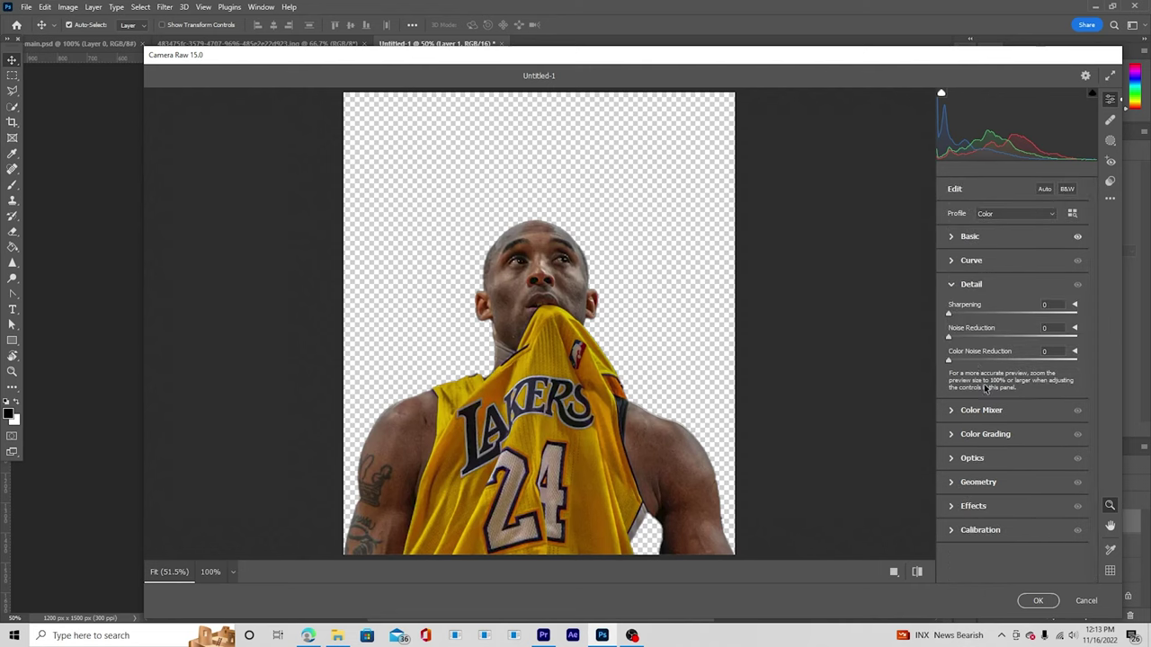
left_click_drag(972, 359, 977, 360)
left_click(964, 336)
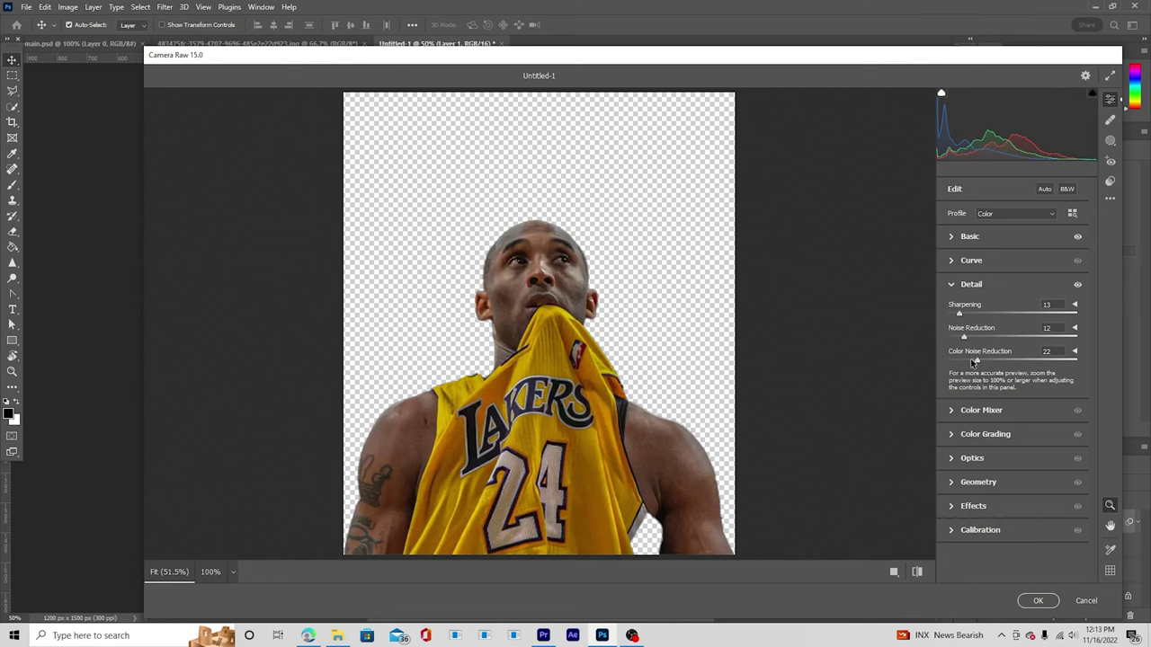
Shift the Color Mixer hue of Reds to -26 and Oranges to -13, and apply the Camera Raw filter.
left_click(956, 413)
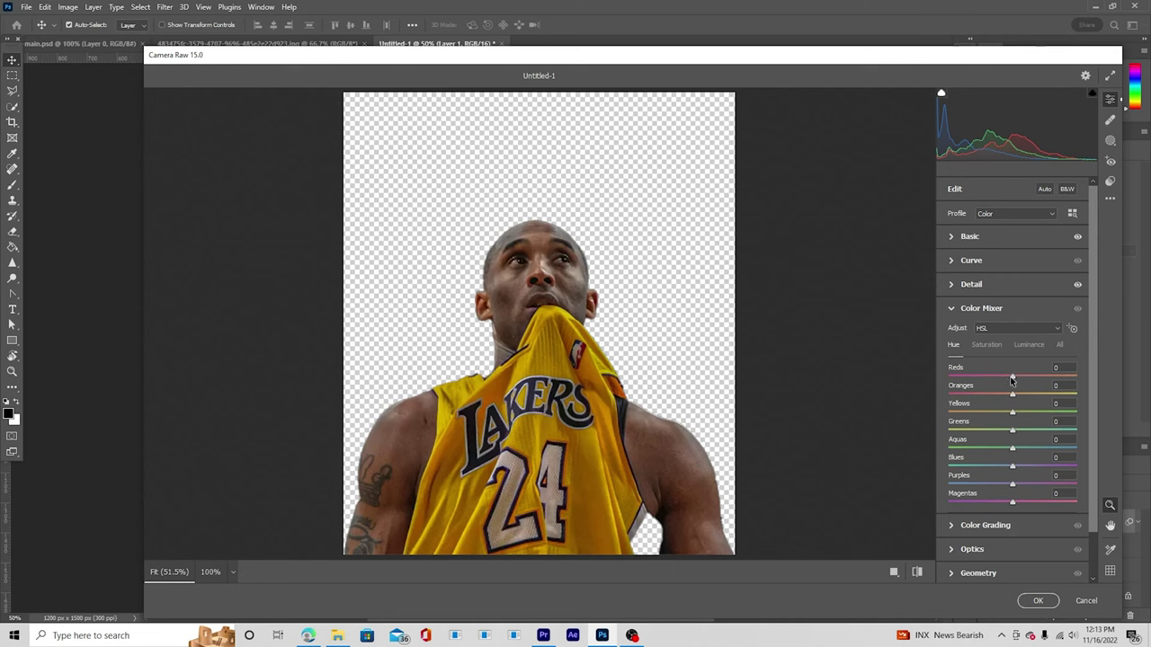
left_click_drag(1011, 380, 998, 382)
left_click_drag(996, 381, 1002, 395)
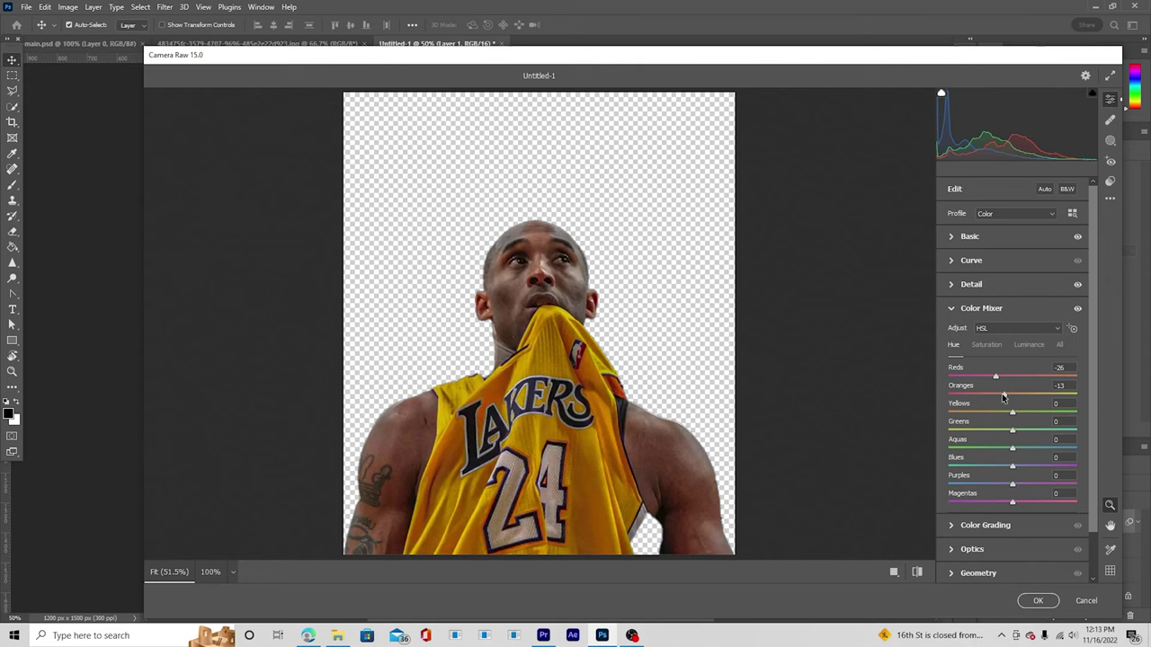
left_click(583, 301)
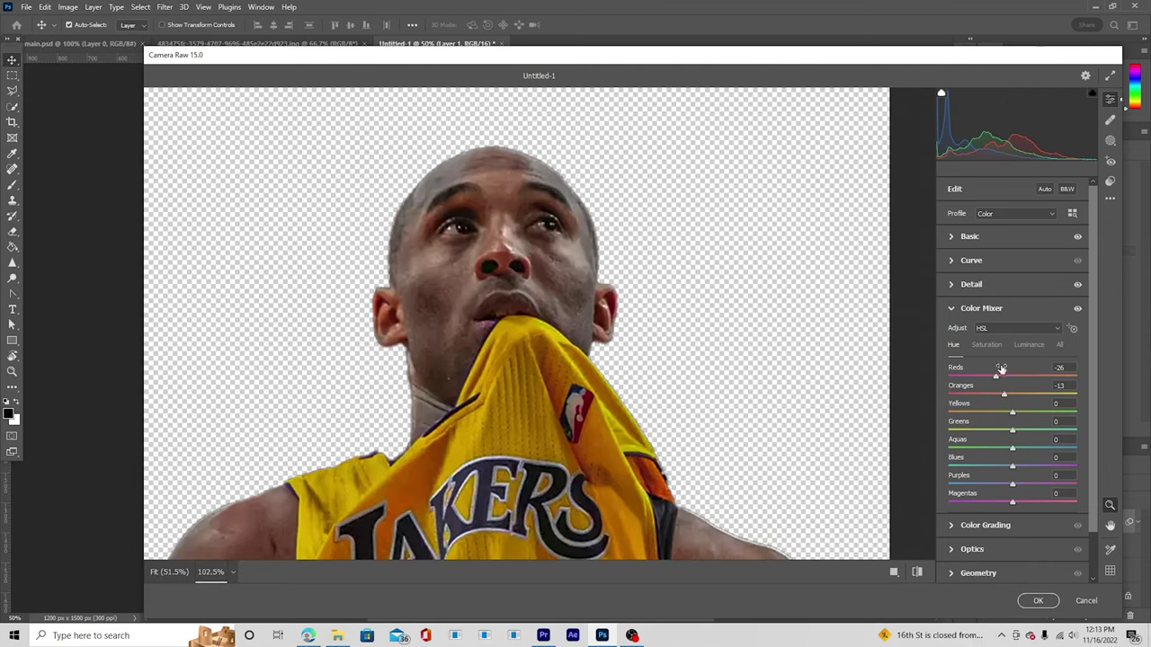
left_click(1035, 602)
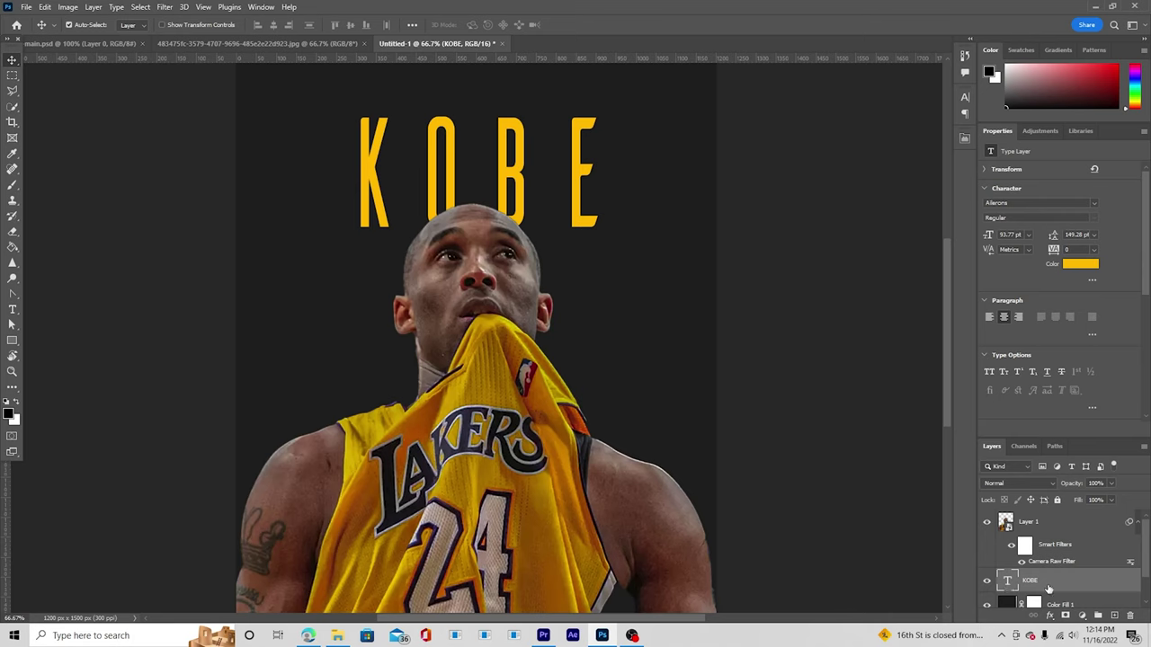
Duplicate the KOBE text layer and convert the copy to a smart object.
key("ctrl+j")
right_click(1047, 584)
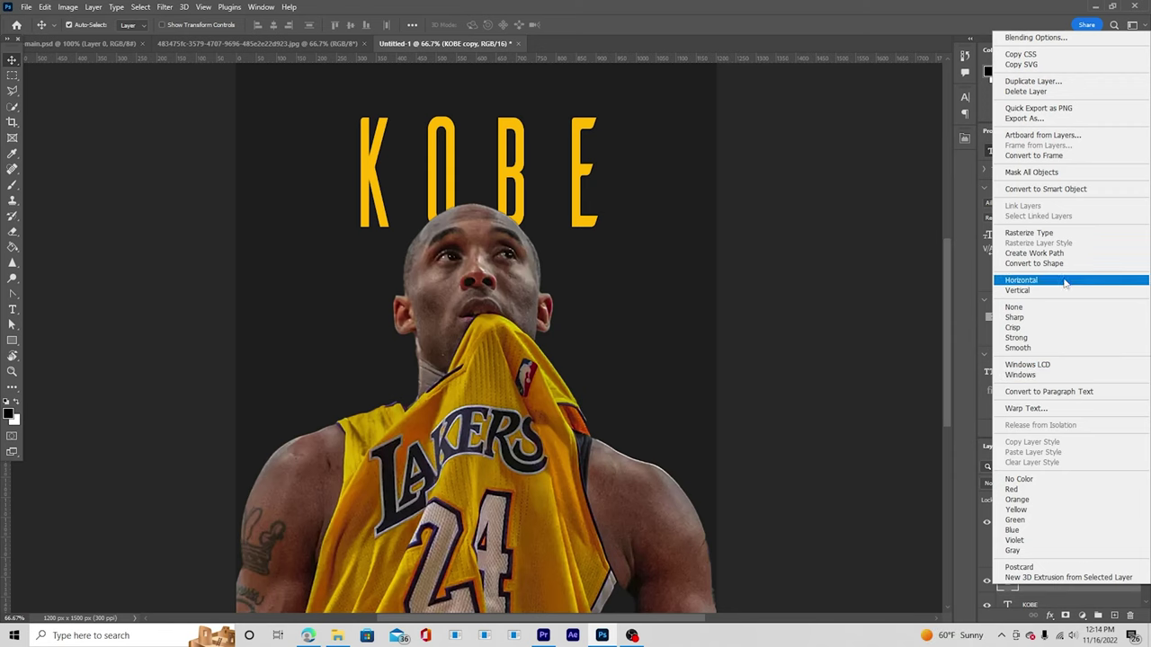
left_click(1059, 191)
key("ctrl+minus")
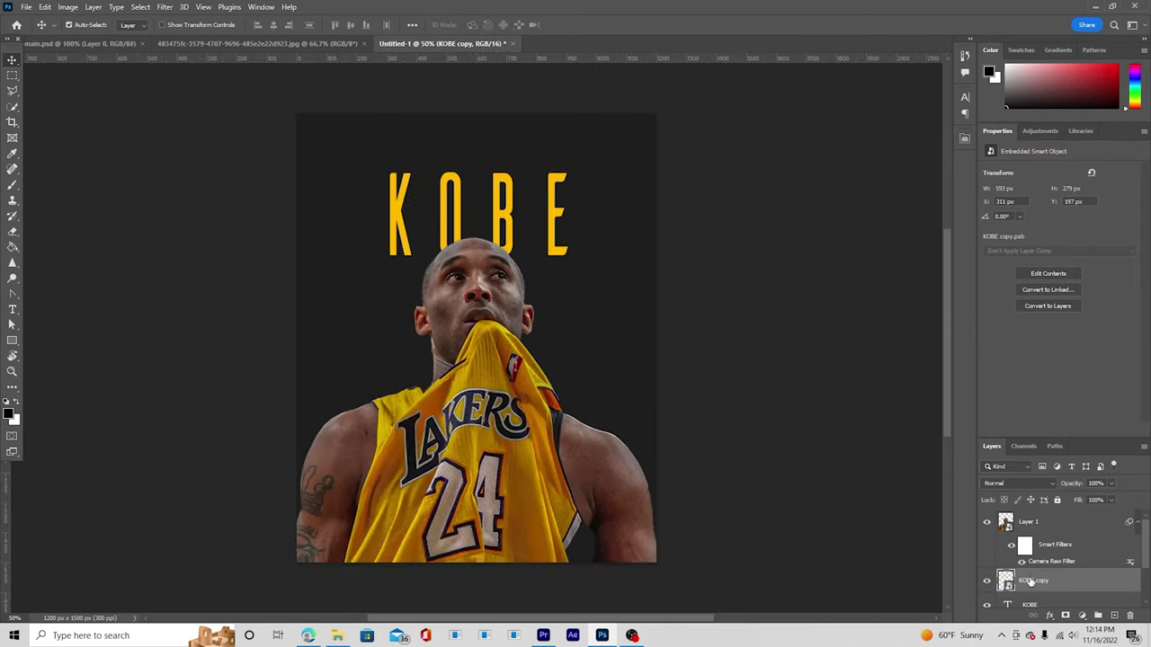
Apply a 10-pixel Gaussian Blur to the KOBE copy layer and set its blend mode to Screen.
left_click(167, 11)
mouse_move(202, 162)
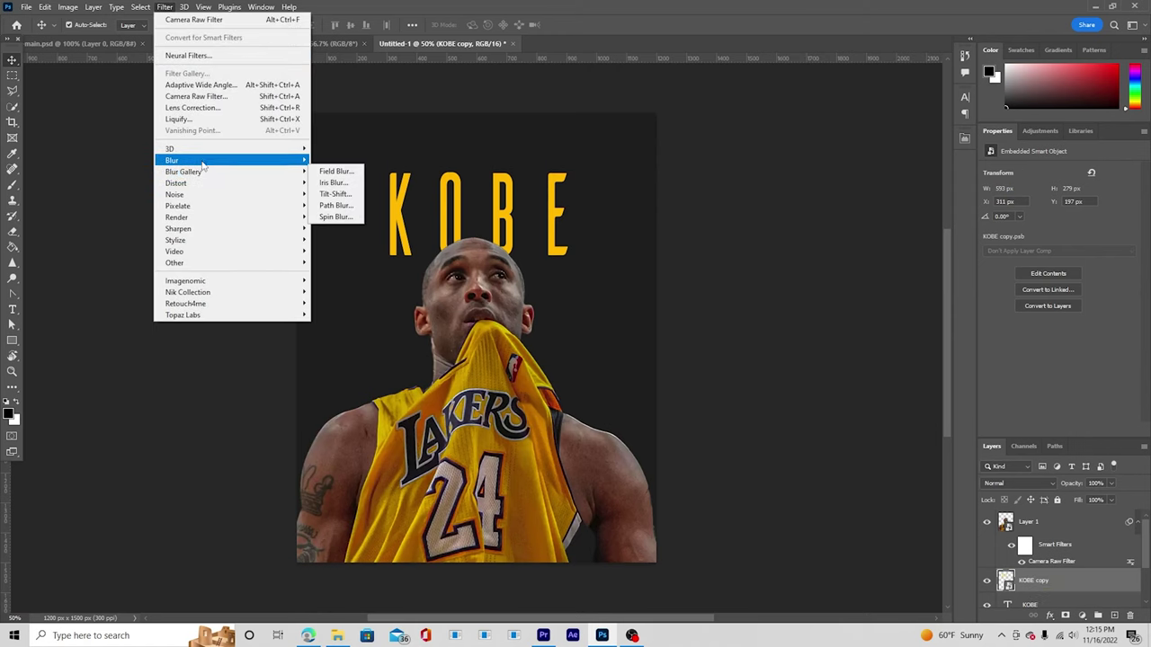
left_click(342, 205)
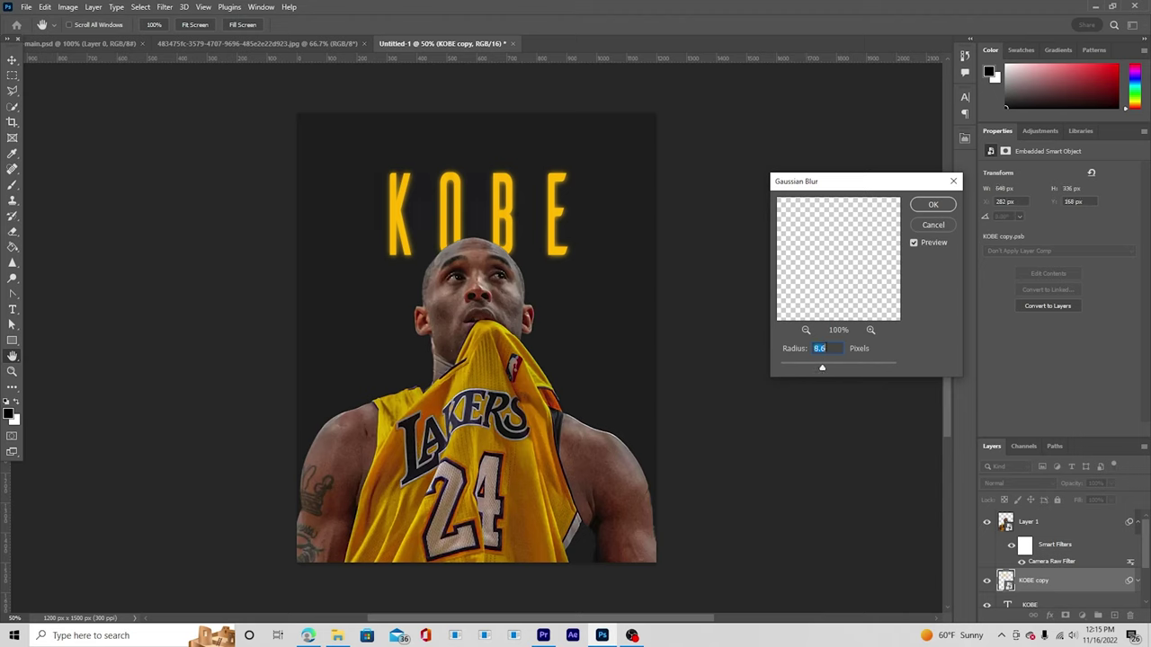
type("10")
left_click(932, 205)
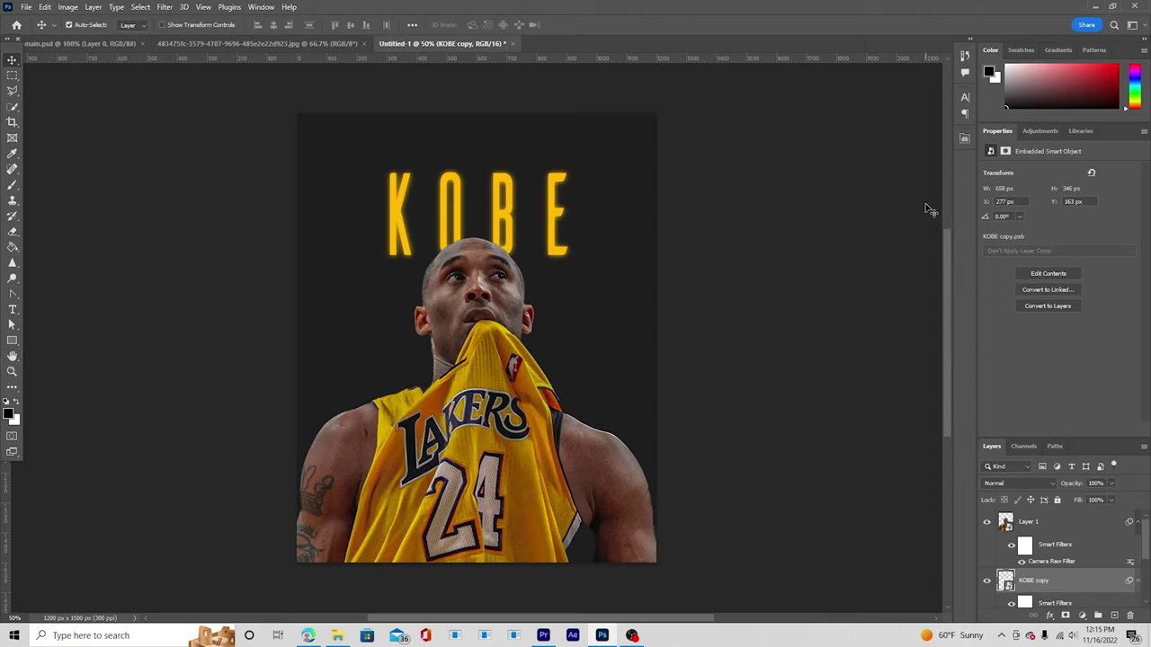
left_click(1011, 482)
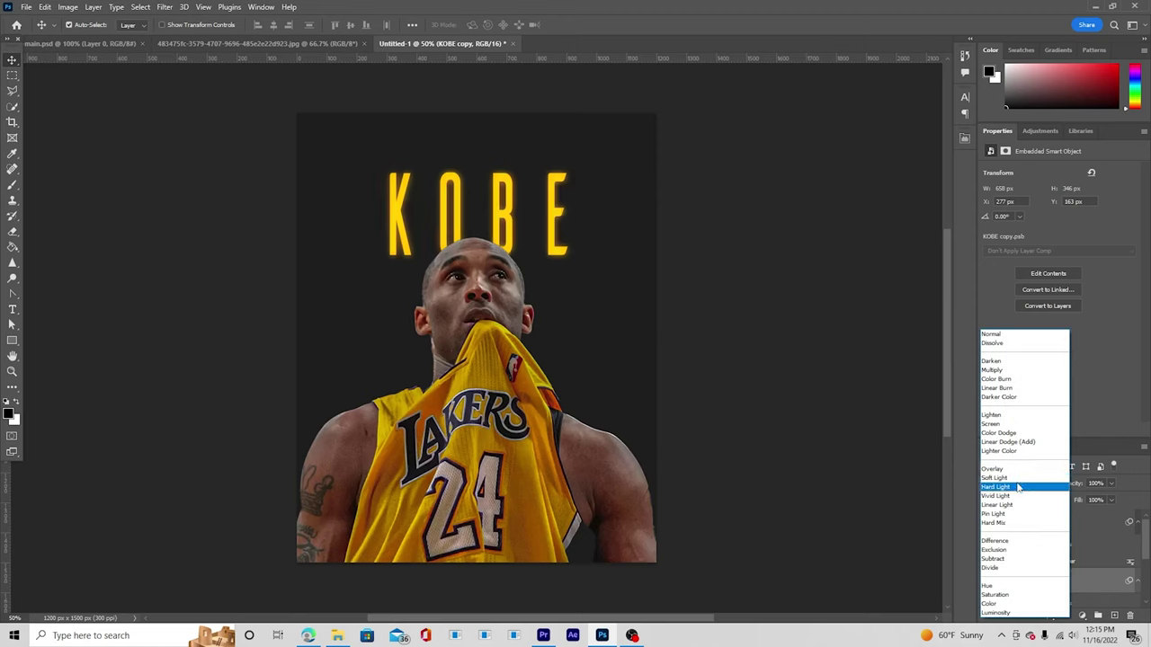
left_click(997, 423)
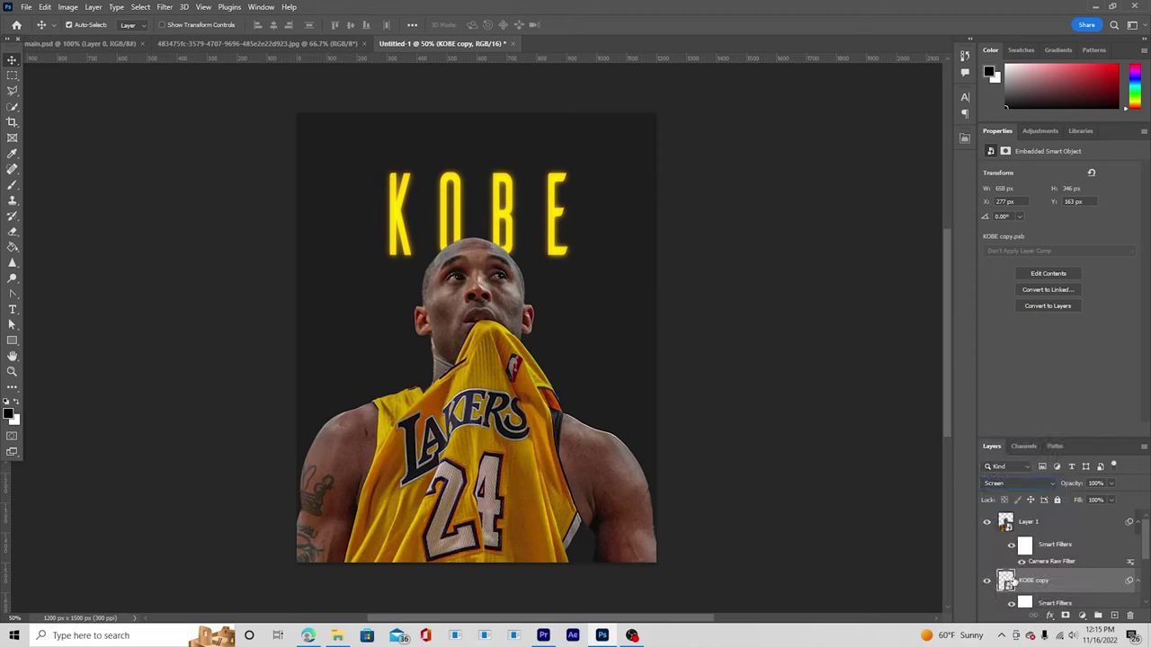
Duplicate the blurred KOBE copy layer and set the original copy's Gaussian Blur radius to 33.2 pixels.
key("ctrl")
key("ctrl+j")
scroll(1063, 582, "down", 2)
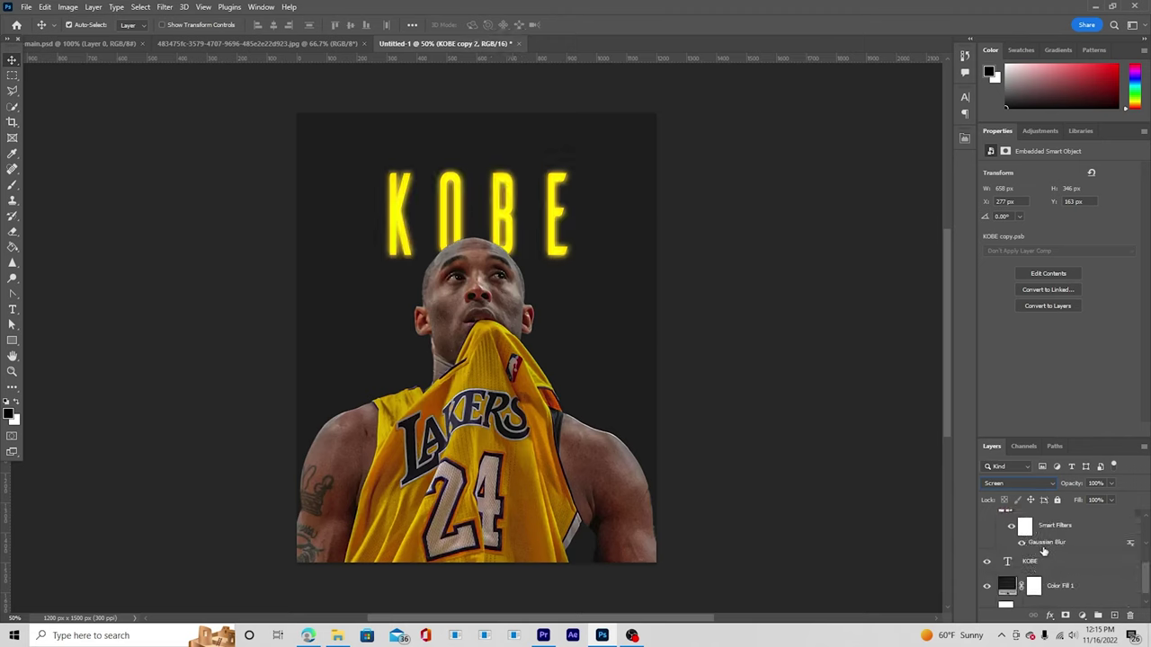
key("ctrl+z")
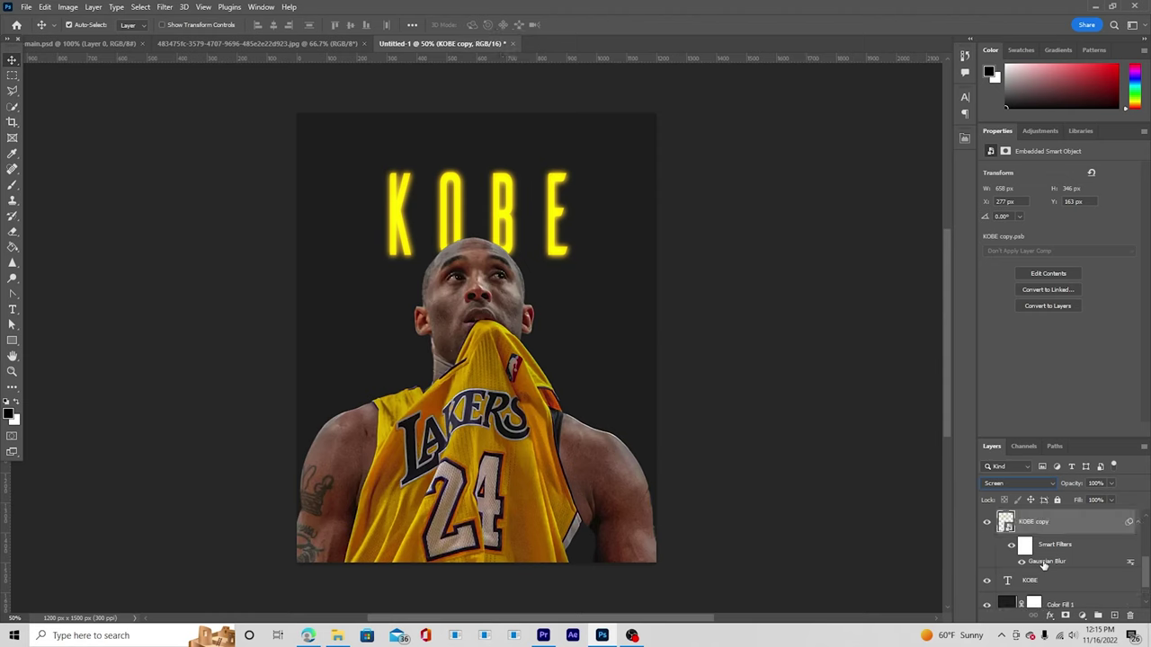
double_click(1044, 562)
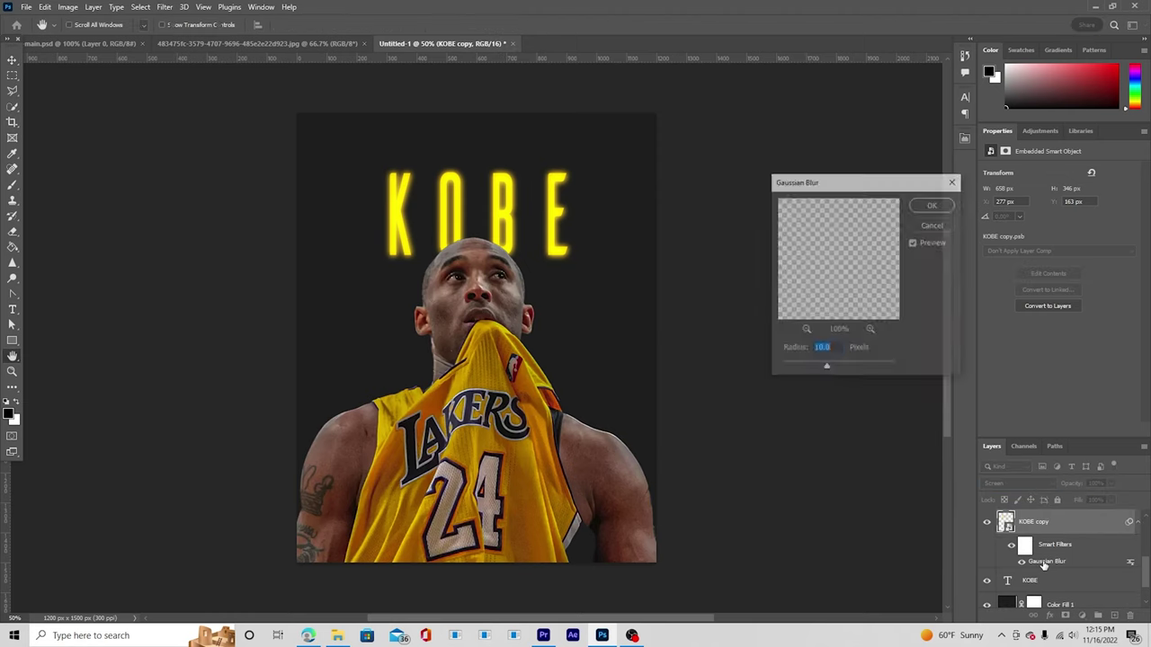
left_click(840, 368)
left_click_drag(840, 369, 837, 370)
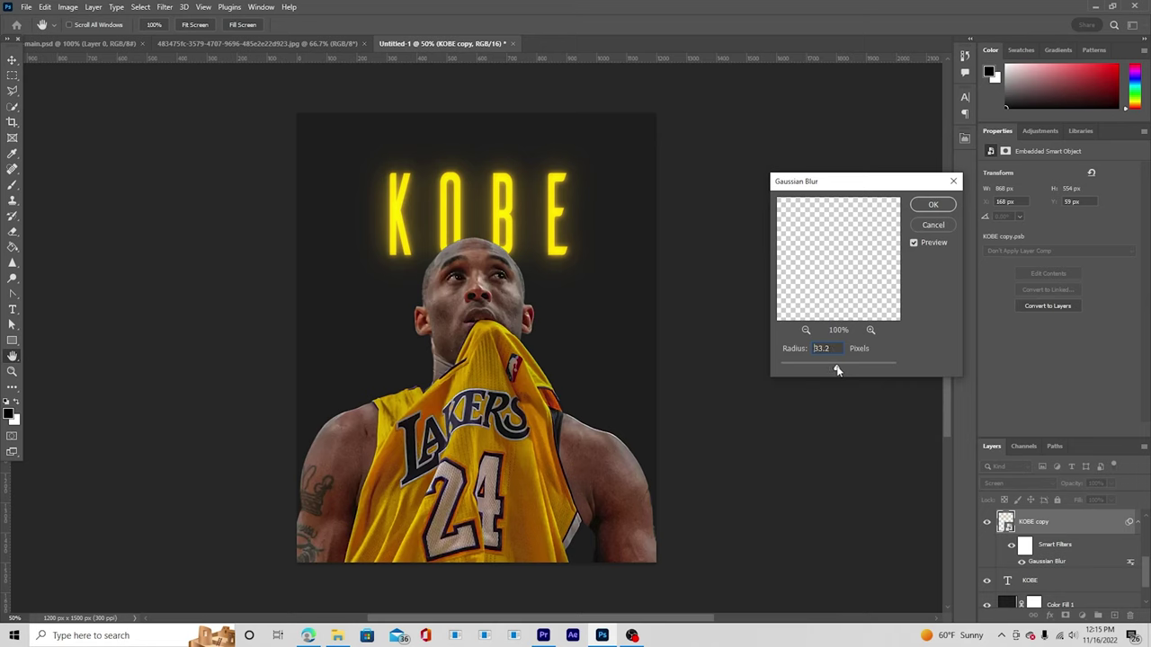
left_click(932, 205)
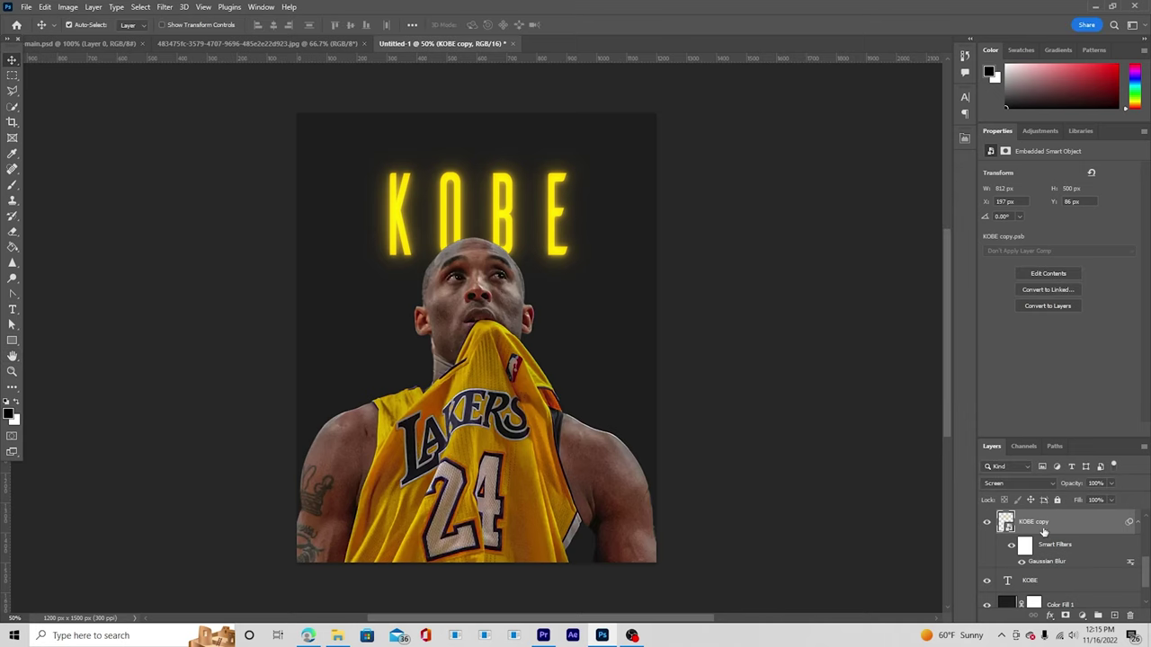
Duplicate the KOBE copy layer once more and set the new copy's Gaussian Blur radius to 41.5 pixels.
key("ctrl+j")
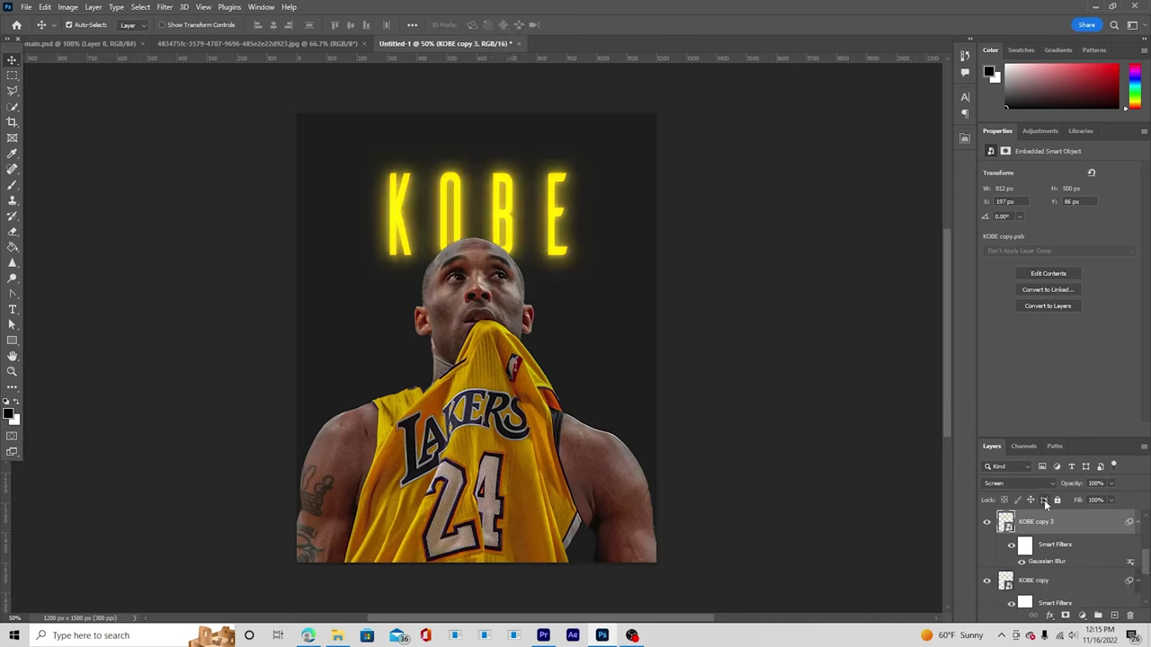
double_click(1039, 562)
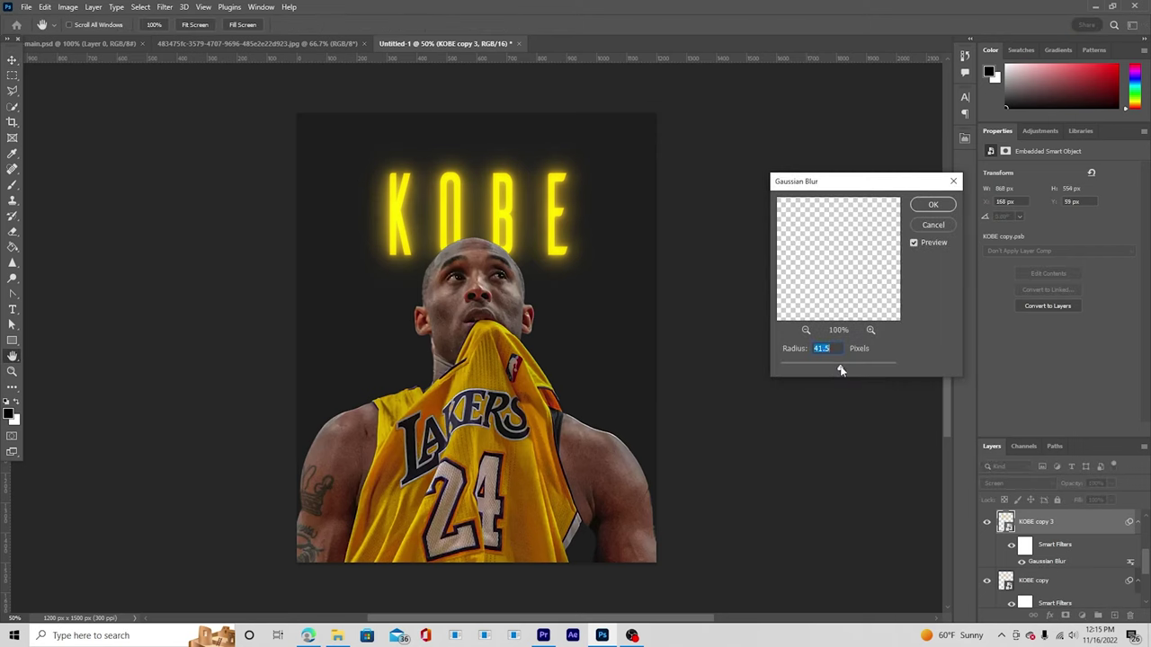
left_click(932, 206)
Add a Levels adjustment above the player layer with the white output level at 132 and clip it to the player.
left_click(581, 413)
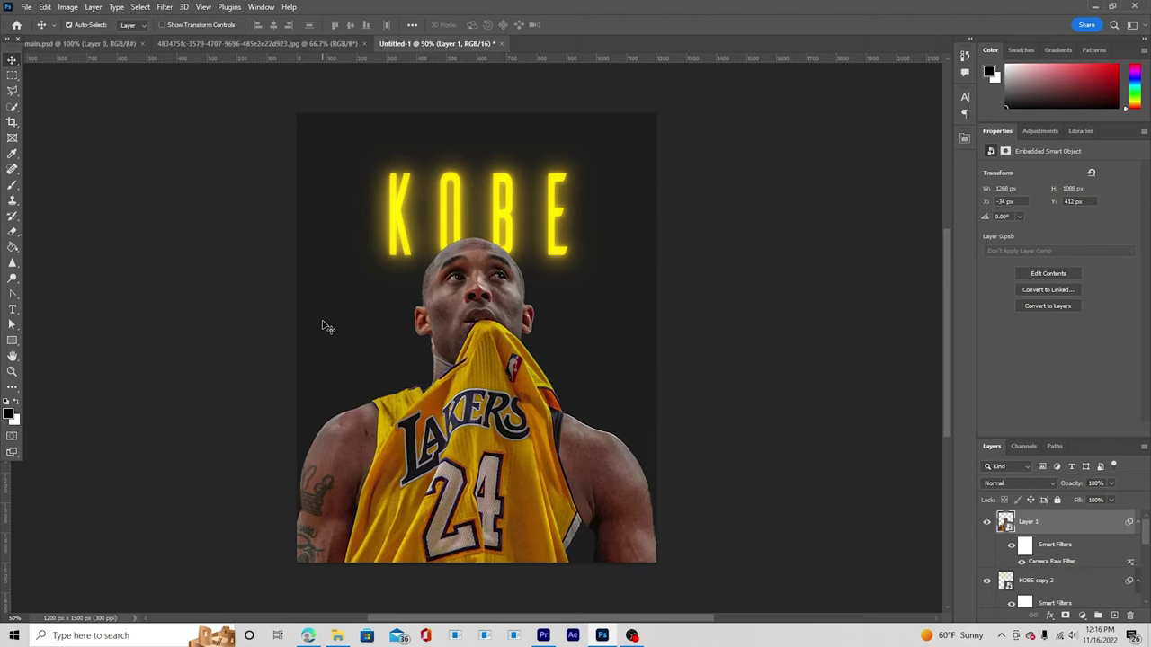
left_click(1081, 616)
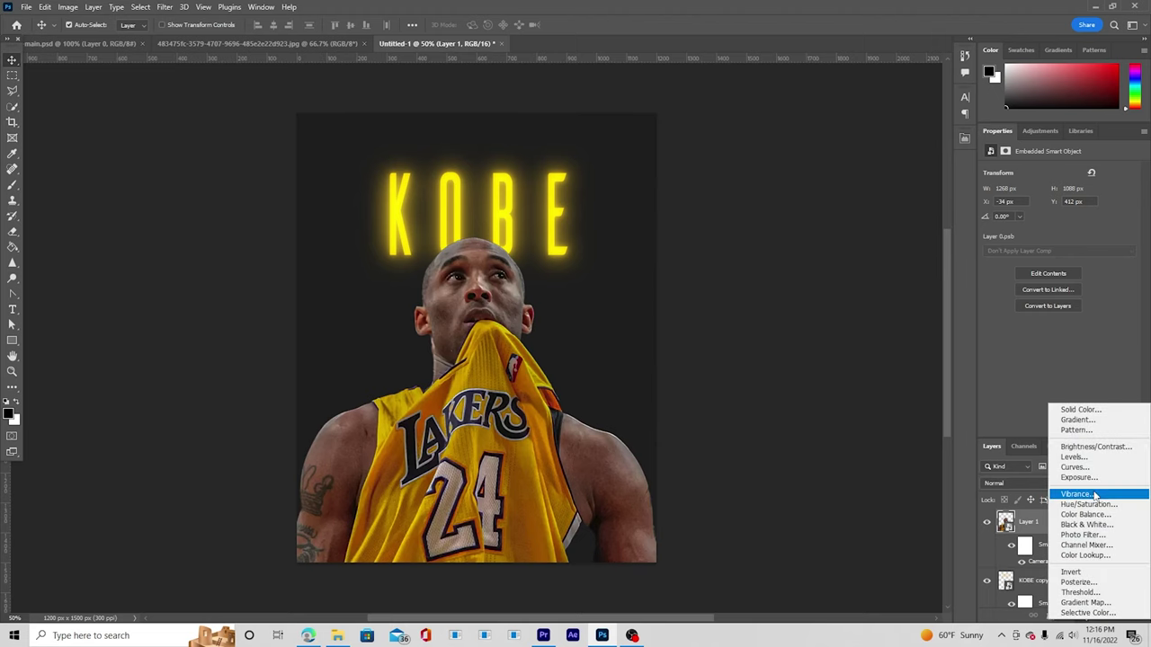
left_click(1074, 457)
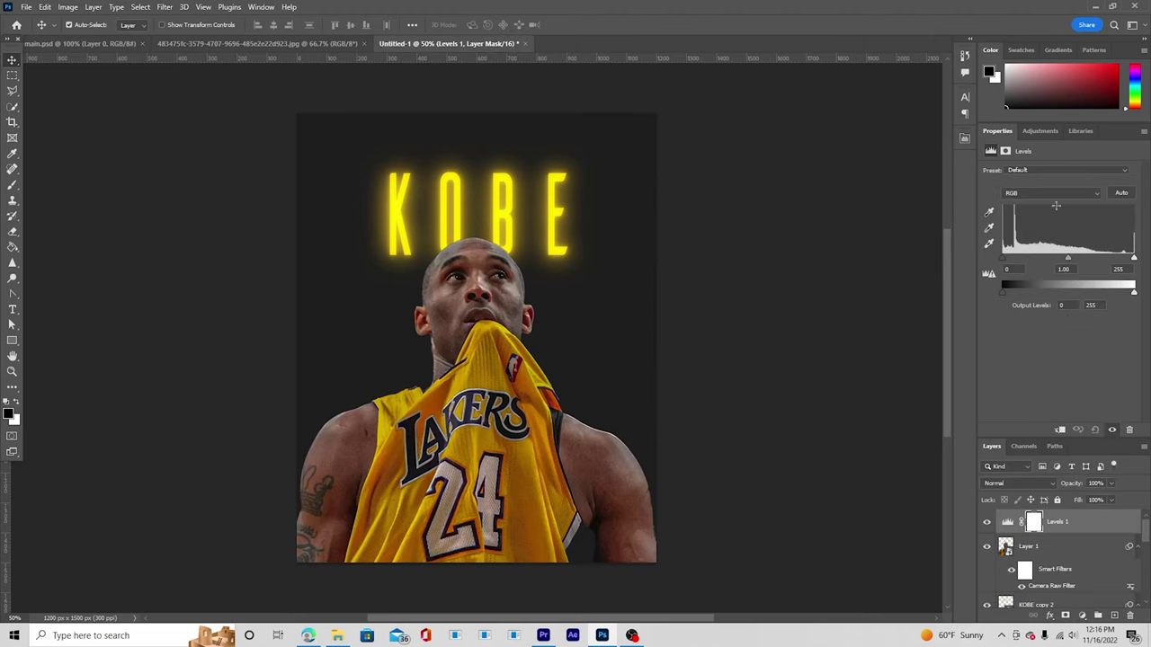
left_click_drag(1131, 294, 1077, 291)
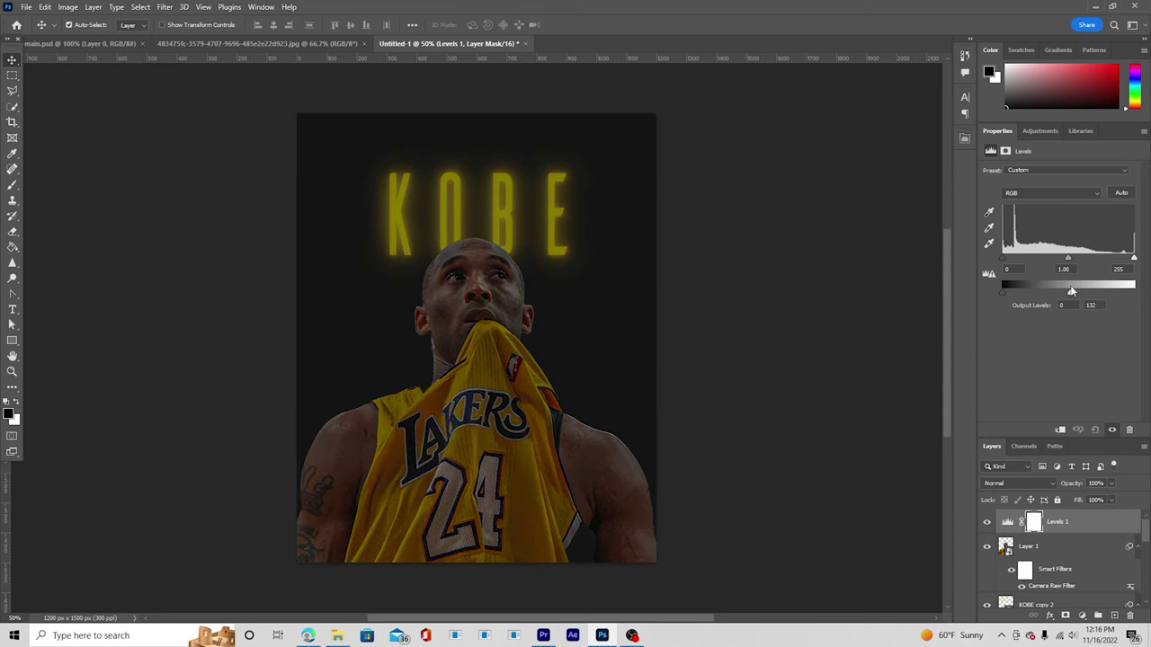
left_click(1061, 430)
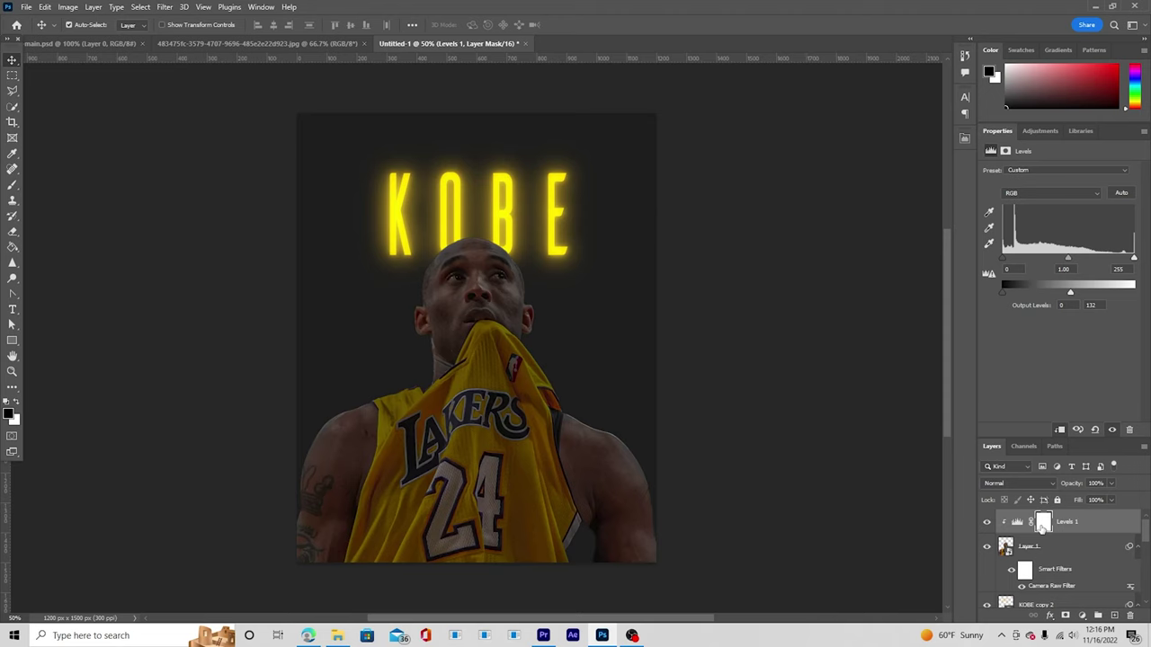
Target the Levels 1 mask and set up a soft black brush with 33% opacity and 33% flow.
left_click(1042, 524)
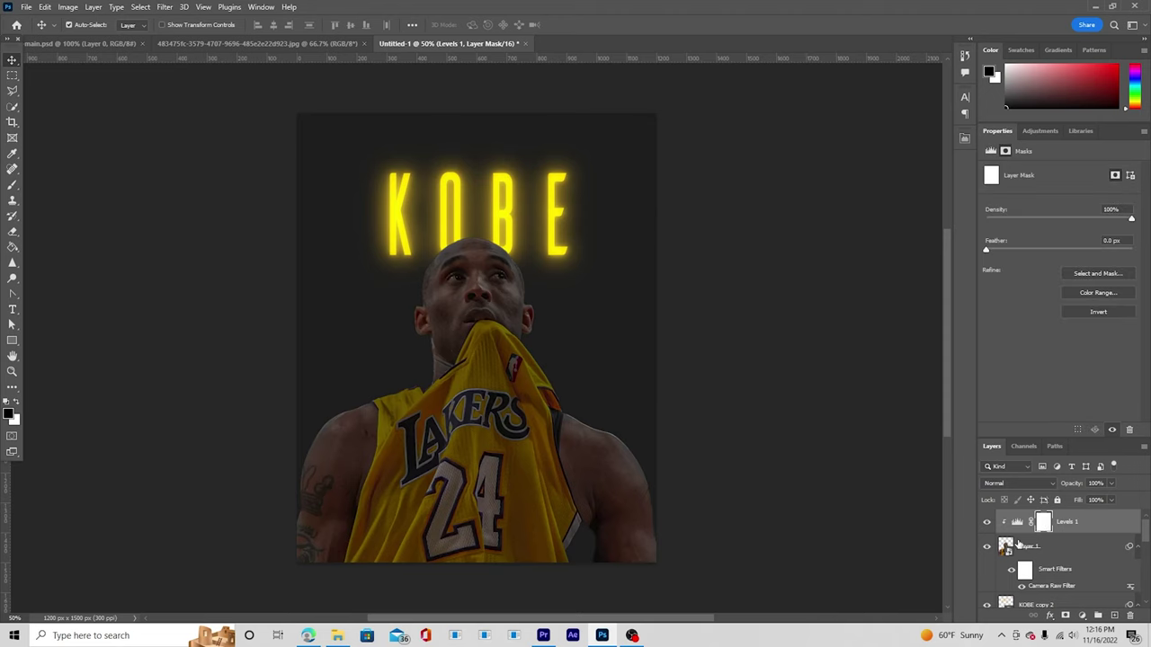
key("b")
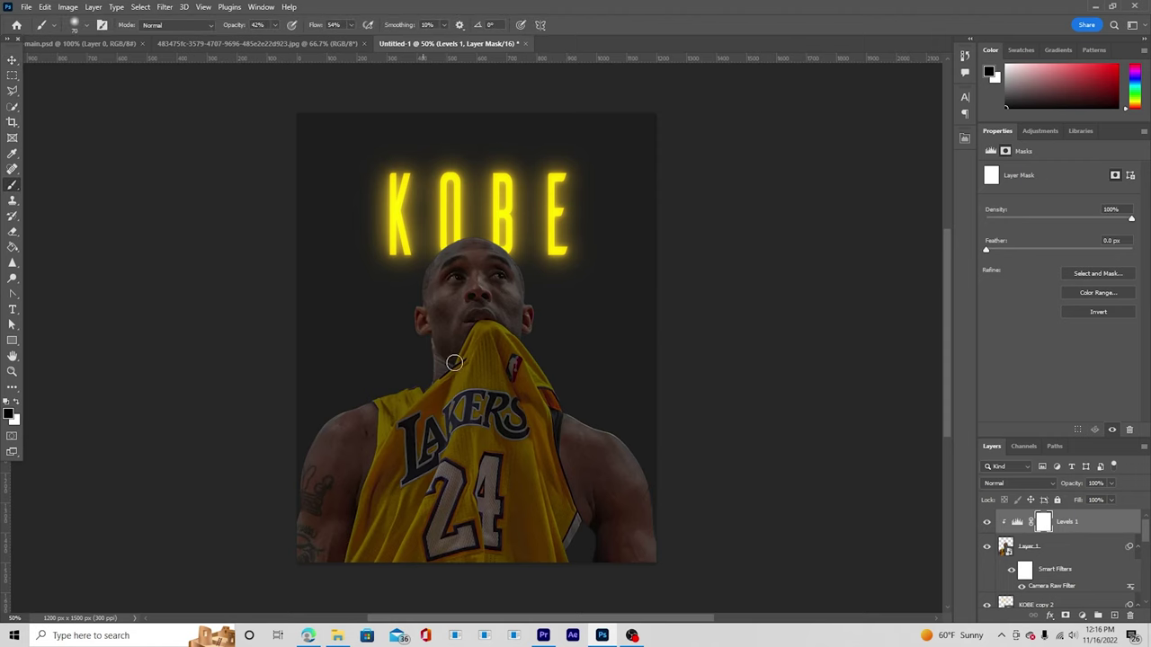
key("ctrl+plus")
key("ctrl+plus")
key("ctrl+plus")
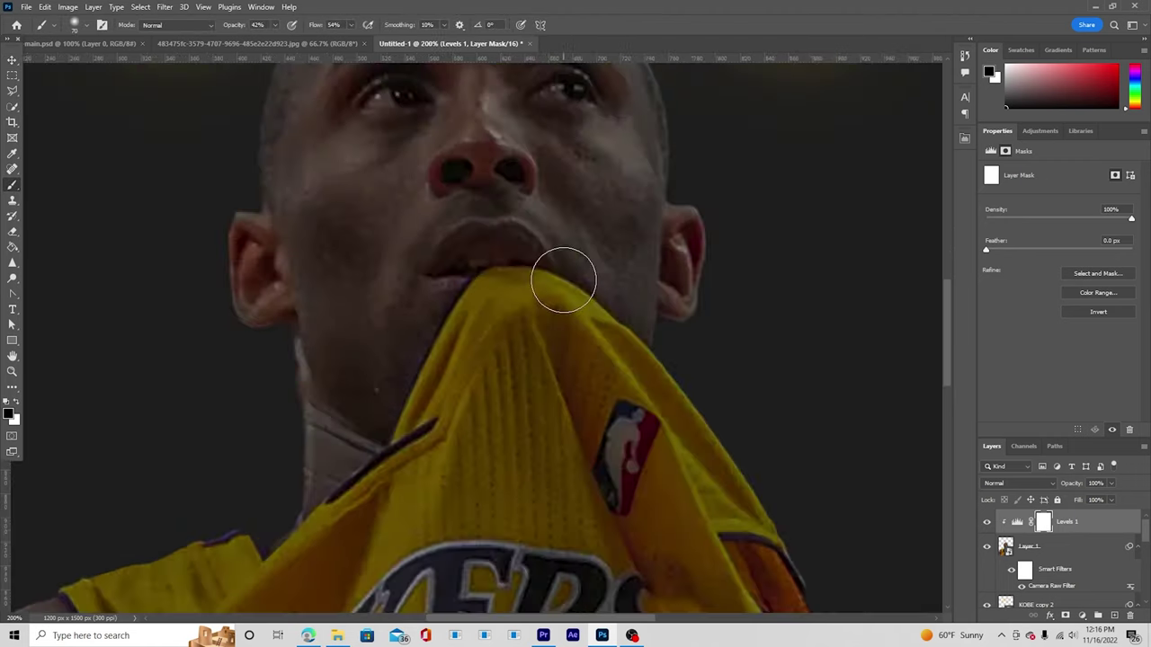
left_click_drag(635, 347, 635, 563)
left_click_drag(616, 268, 704, 298)
left_click_drag(273, 27, 270, 41)
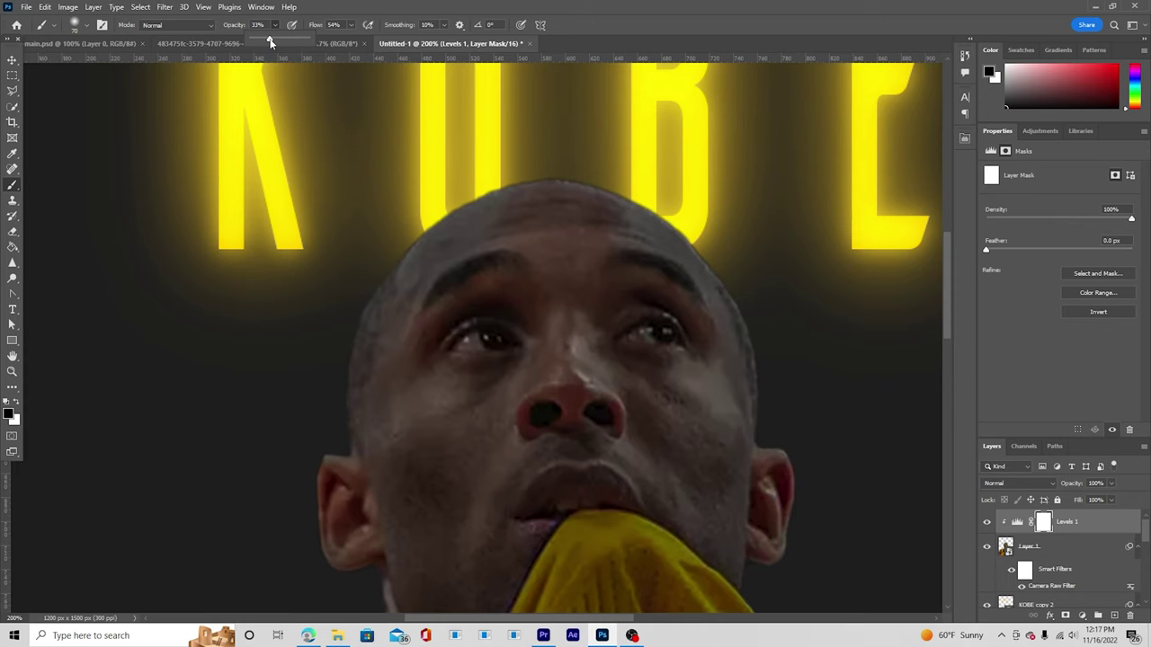
left_click(353, 27)
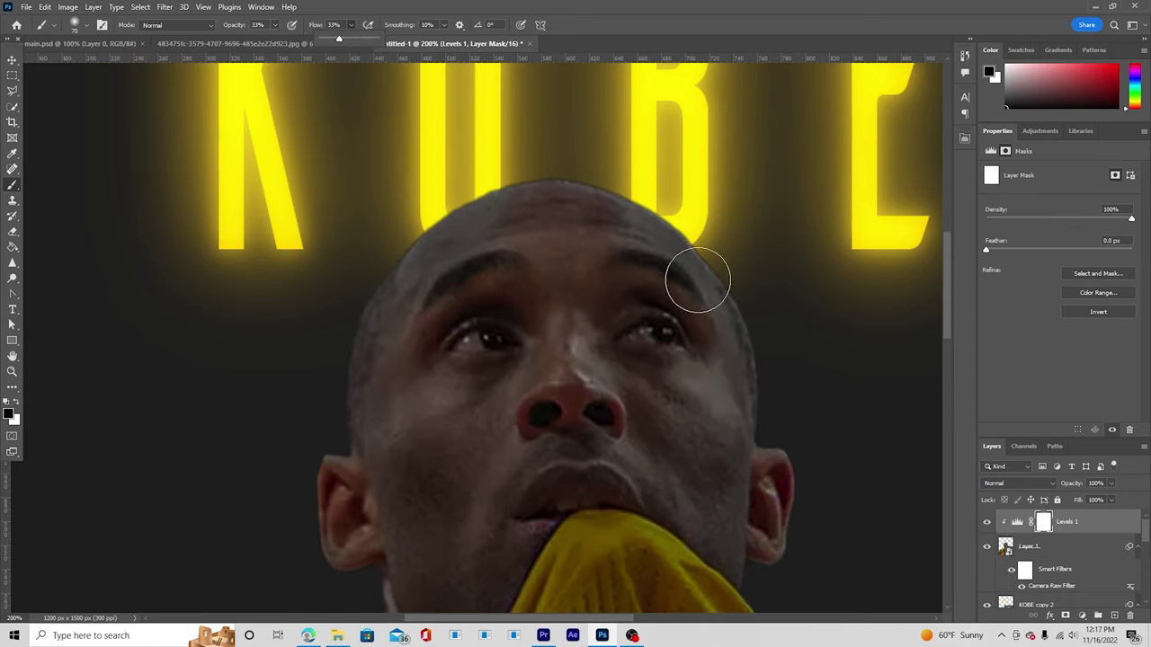
Set the brush to 15 px and 49% opacity, and paint the Levels mask along the player's nose to restore its highlights.
scroll(762, 393, "up", 3)
scroll(763, 393, "left", 2)
mouse_move(763, 393)
left_mouse_down()
mouse_move(724, 327)
mouse_move(608, 263)
mouse_move(684, 273)
mouse_move(716, 296)
mouse_move(610, 266)
mouse_move(531, 285)
mouse_move(687, 284)
left_mouse_up()
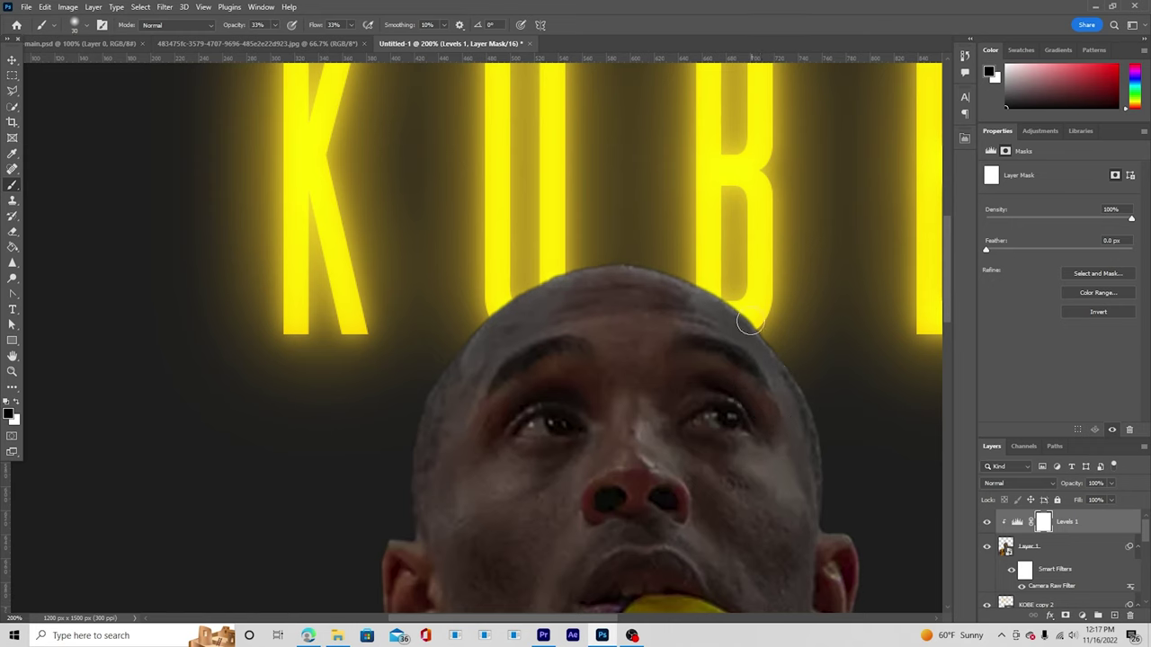
mouse_move(749, 323)
left_mouse_down()
mouse_move(815, 406)
mouse_move(681, 276)
mouse_move(620, 259)
mouse_move(558, 261)
mouse_move(715, 306)
mouse_move(781, 352)
mouse_move(824, 449)
mouse_move(829, 434)
mouse_move(844, 532)
mouse_move(833, 511)
mouse_move(788, 513)
mouse_move(819, 519)
left_mouse_up()
key("bracketleft")
key("bracketleft")
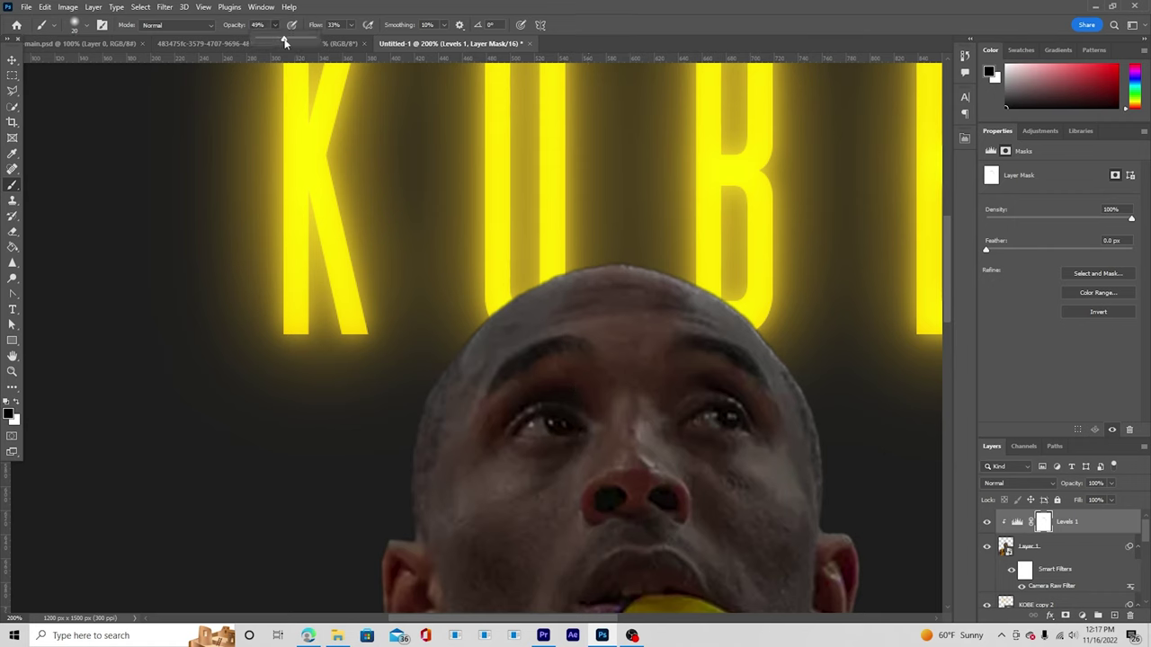
key("bracketleft")
left_click_drag(662, 471, 691, 495)
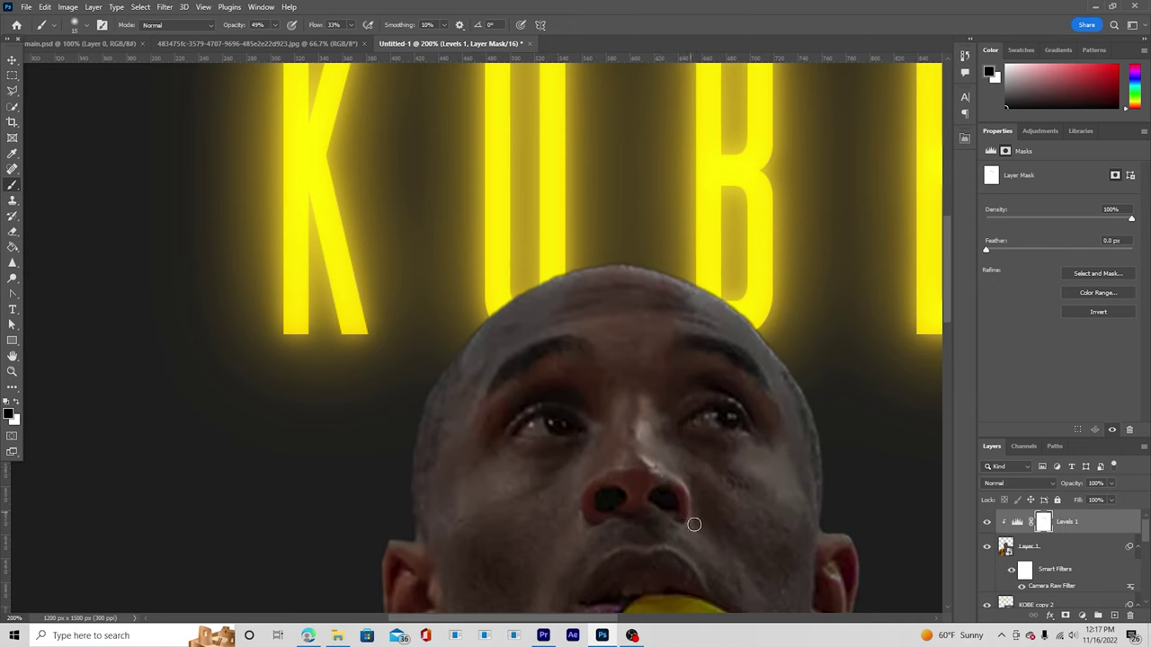
left_click_drag(649, 454, 644, 421)
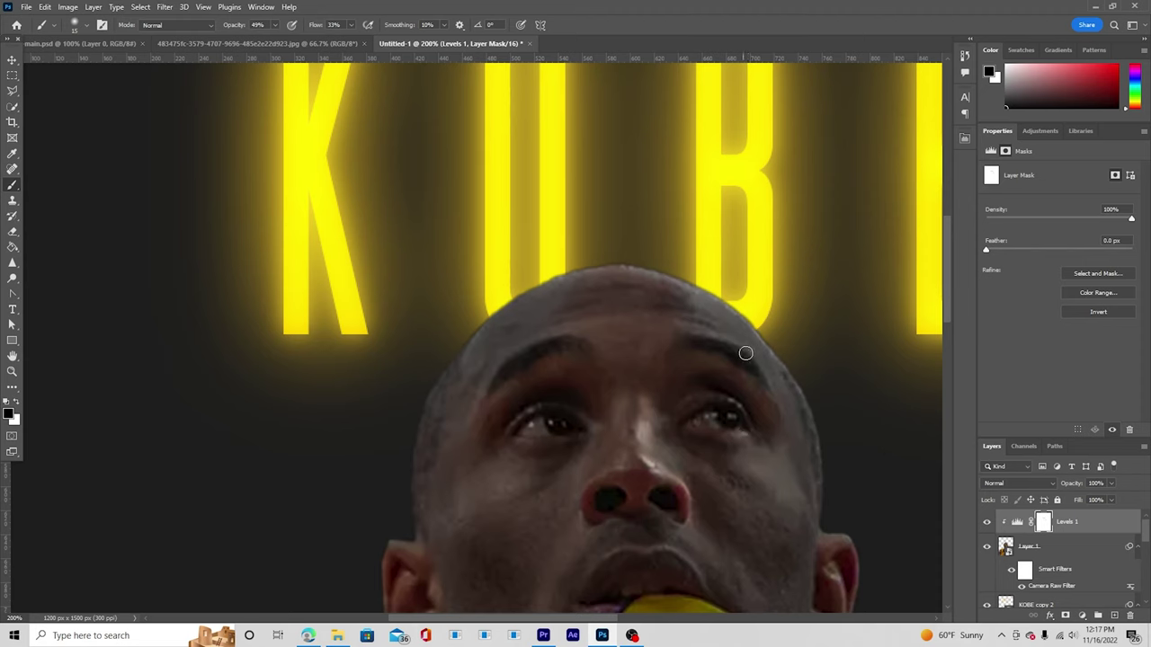
Paint the Levels mask over the forehead, cheek and mouth area with varying brush sizes to bring back the facial highlights.
key("bracketright")
key("bracketright")
key("bracketright")
mouse_move(726, 317)
left_mouse_down()
mouse_move(601, 274)
mouse_move(761, 342)
mouse_move(640, 298)
left_mouse_up()
mouse_move(807, 457)
left_mouse_down()
mouse_move(770, 498)
mouse_move(729, 368)
left_mouse_up()
key("bracketleft")
key("bracketleft")
key("bracketleft")
key("bracketleft")
mouse_move(678, 575)
left_mouse_down()
mouse_move(665, 410)
mouse_move(584, 411)
left_mouse_up()
key("bracketleft")
key("bracketleft")
key("bracketright")
key("bracketright")
key("bracketright")
key("bracketright")
mouse_move(695, 353)
left_mouse_down()
mouse_move(723, 358)
mouse_move(673, 301)
mouse_move(642, 474)
mouse_move(663, 413)
mouse_move(576, 456)
left_mouse_up()
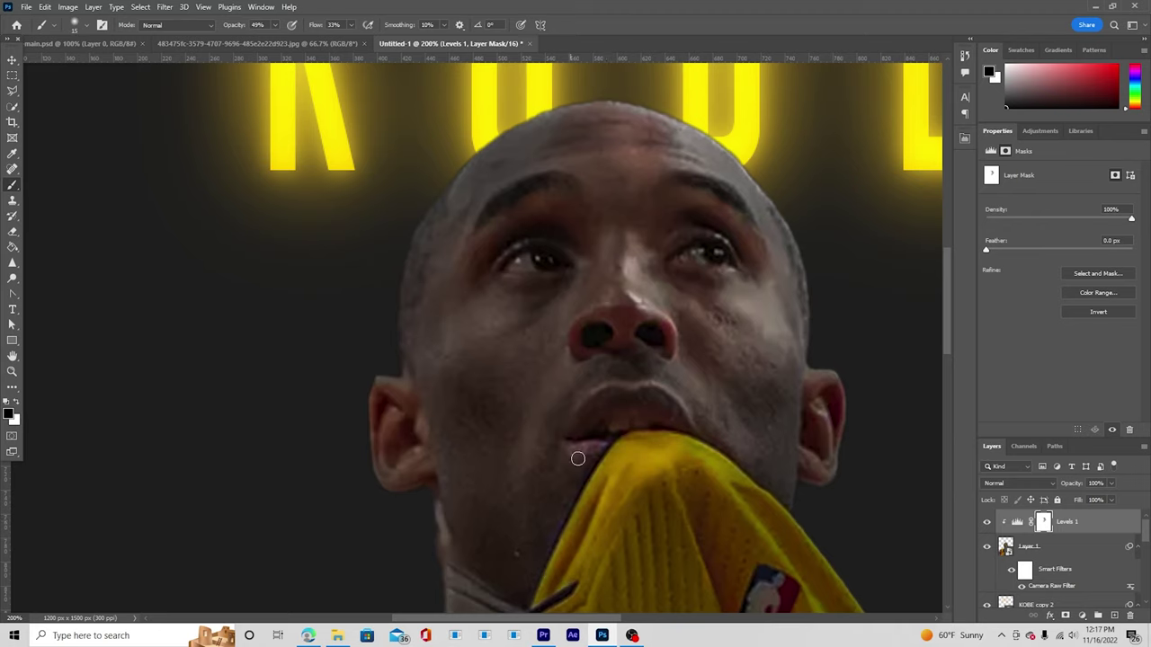
Paint the Levels mask with a small brush down the raised jersey to brighten its folds.
scroll(590, 339, "down", 4)
scroll(591, 339, "right", 3)
mouse_move(591, 339)
left_mouse_down()
mouse_move(725, 560)
mouse_move(608, 311)
mouse_move(765, 522)
mouse_move(596, 262)
mouse_move(680, 475)
mouse_move(530, 378)
left_mouse_up()
left_click_drag(410, 520, 602, 426)
mouse_move(630, 247)
left_mouse_down()
mouse_move(432, 470)
mouse_move(584, 251)
left_mouse_up()
mouse_move(536, 418)
left_mouse_down()
mouse_move(632, 362)
mouse_move(397, 485)
left_mouse_up()
left_click_drag(479, 330, 465, 464)
left_click_drag(564, 237, 580, 200)
scroll(580, 198, "down", 3)
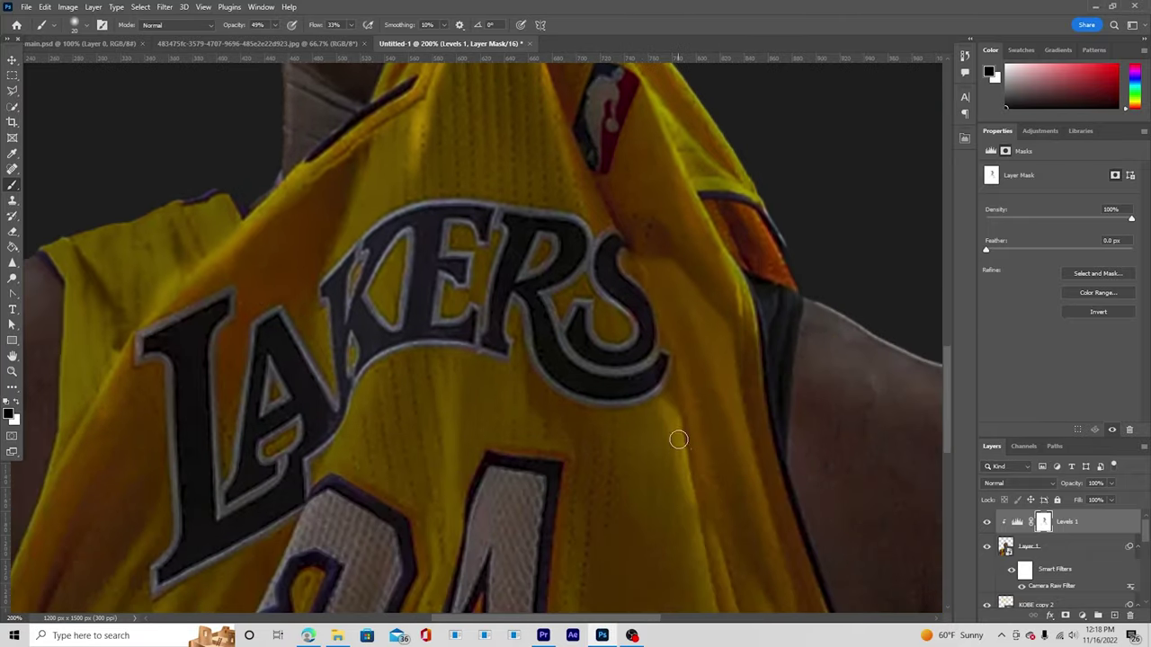
scroll(521, 404, "down", 3)
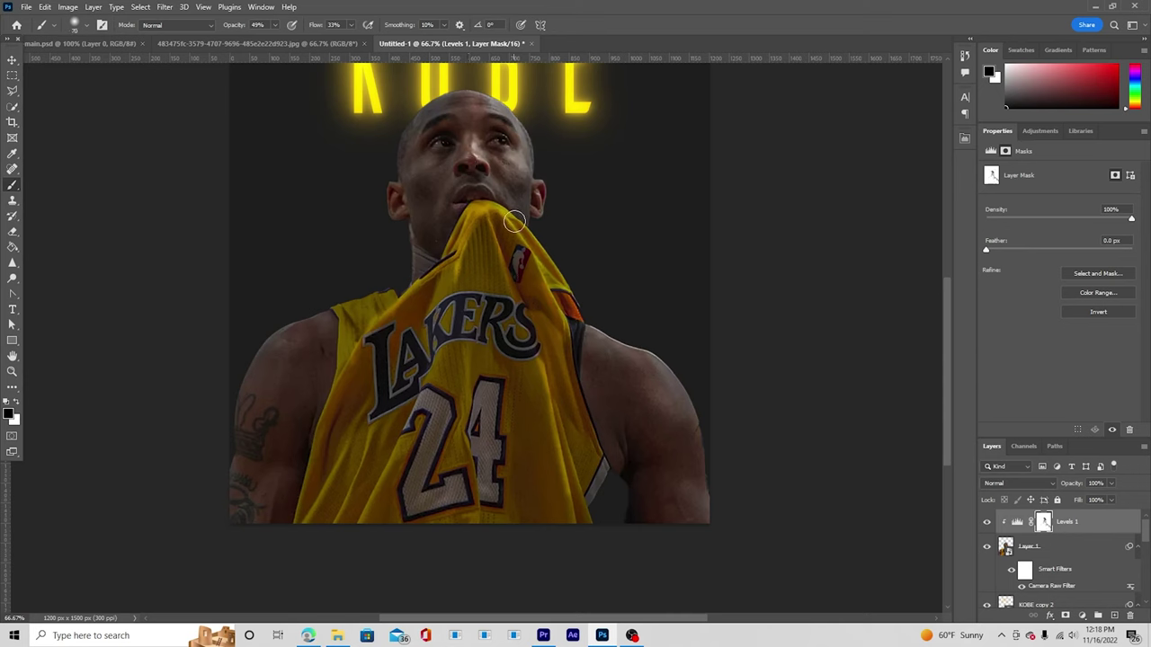
Brighten the jersey around the LAKERS lettering and number 24 on the Levels mask, and enlarge the brush to 100 px.
left_click_drag(432, 272, 354, 345)
left_click_drag(437, 352, 398, 461)
left_click_drag(459, 269, 393, 412)
mouse_move(465, 358)
left_mouse_down()
mouse_move(463, 443)
mouse_move(480, 228)
mouse_move(482, 274)
left_mouse_up()
key("bracketright")
key("bracketright")
key("bracketright")
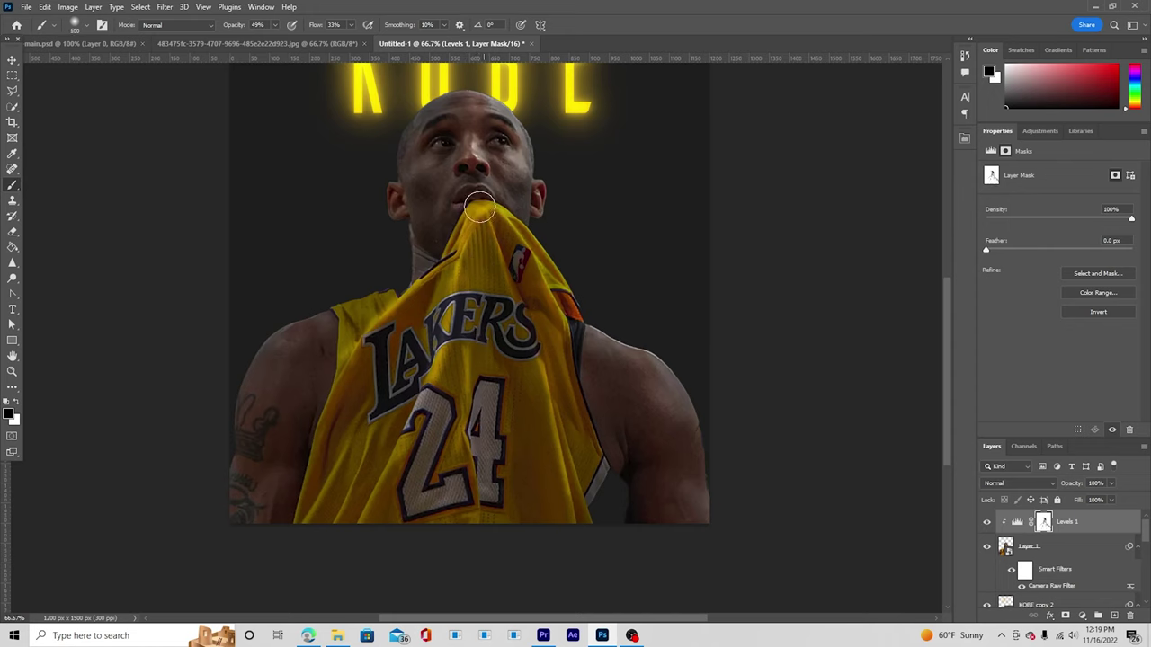
Toggle the Levels 1 adjustment's visibility to compare the player's lighting with and without it.
key("ctrl+minus")
key("ctrl+minus")
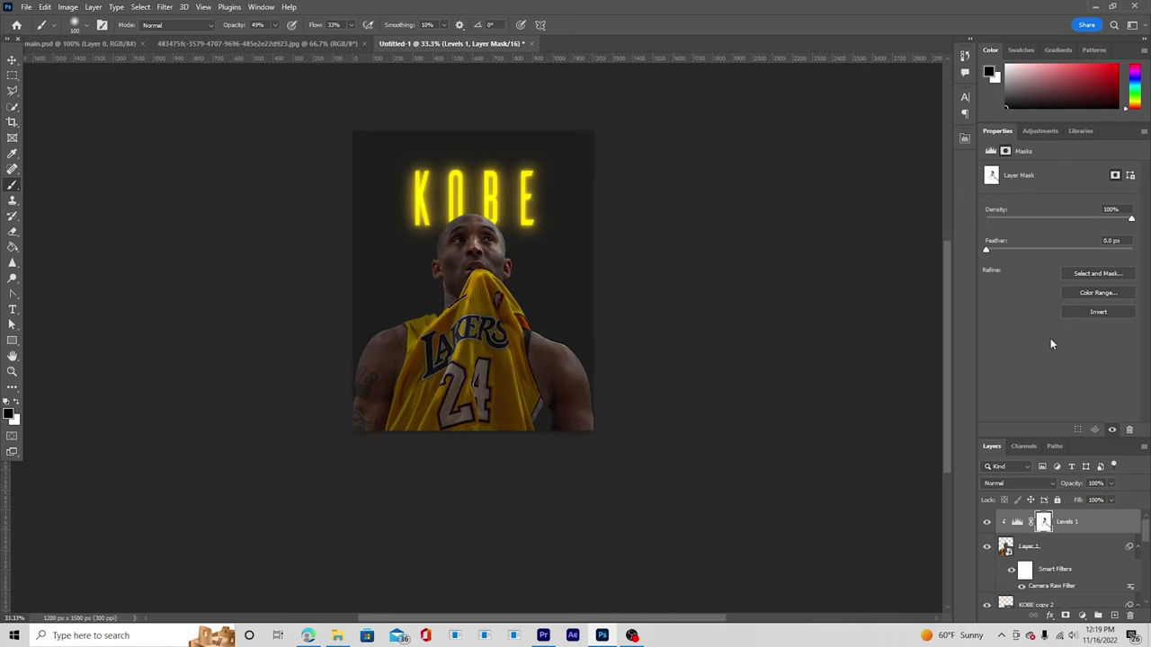
left_click(988, 525)
left_click(987, 525)
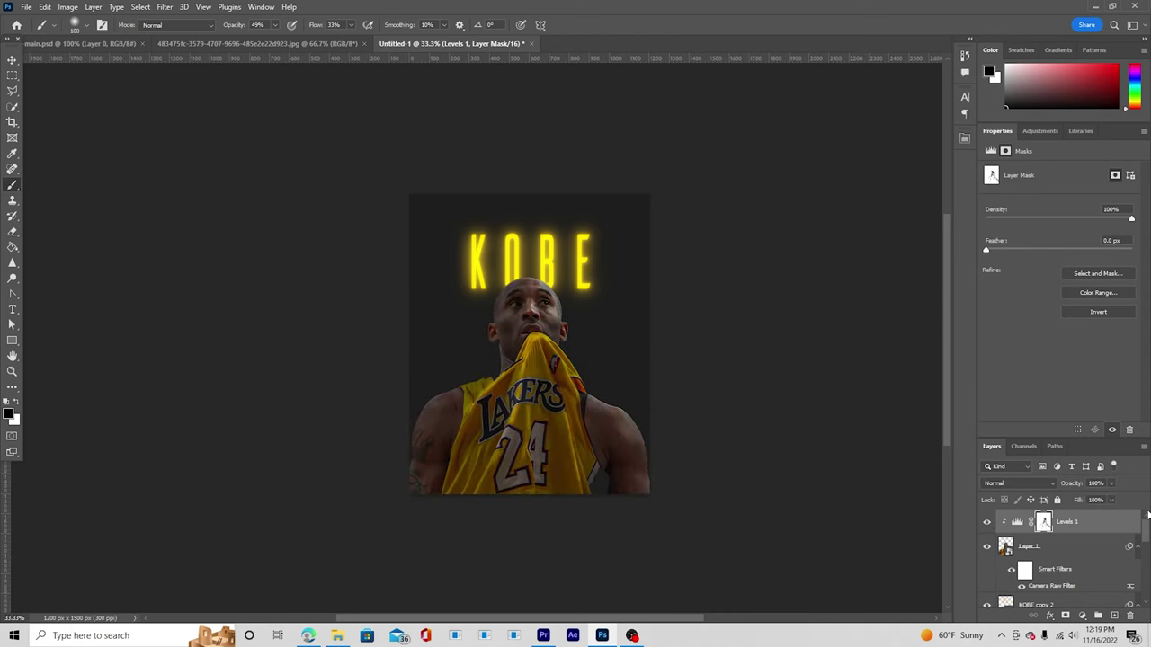
Add an orange Solid Color fill layer with the color #ffa42d above the Levels 1 adjustment.
key("ctrl+plus")
left_click_drag(667, 376, 565, 326)
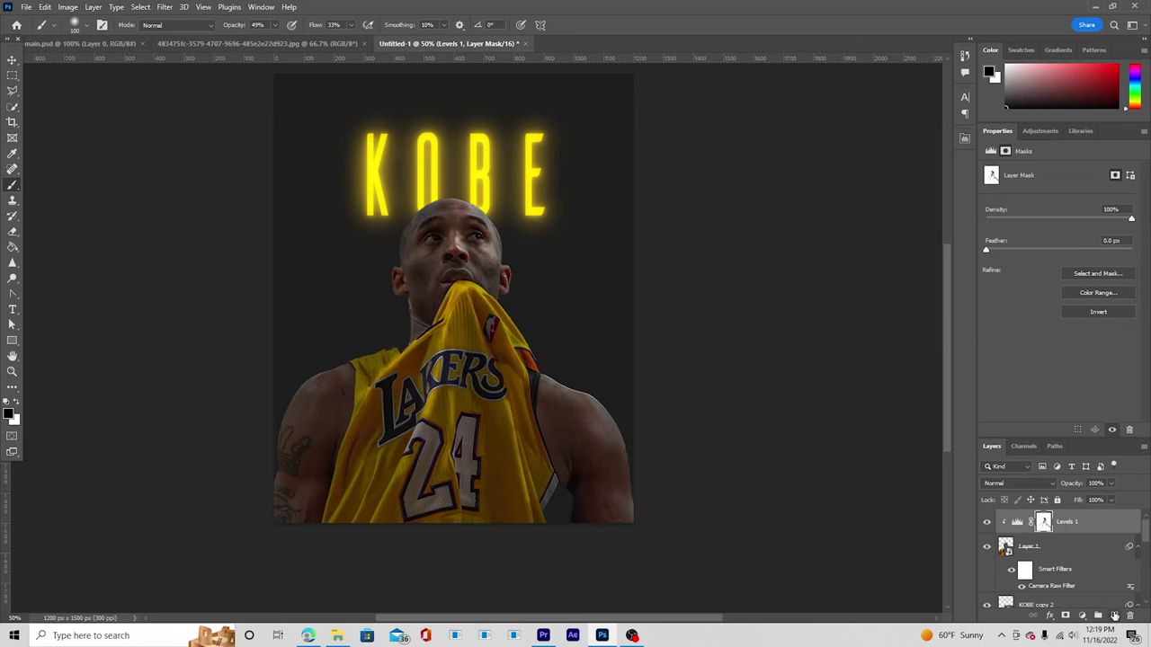
left_click(1081, 615)
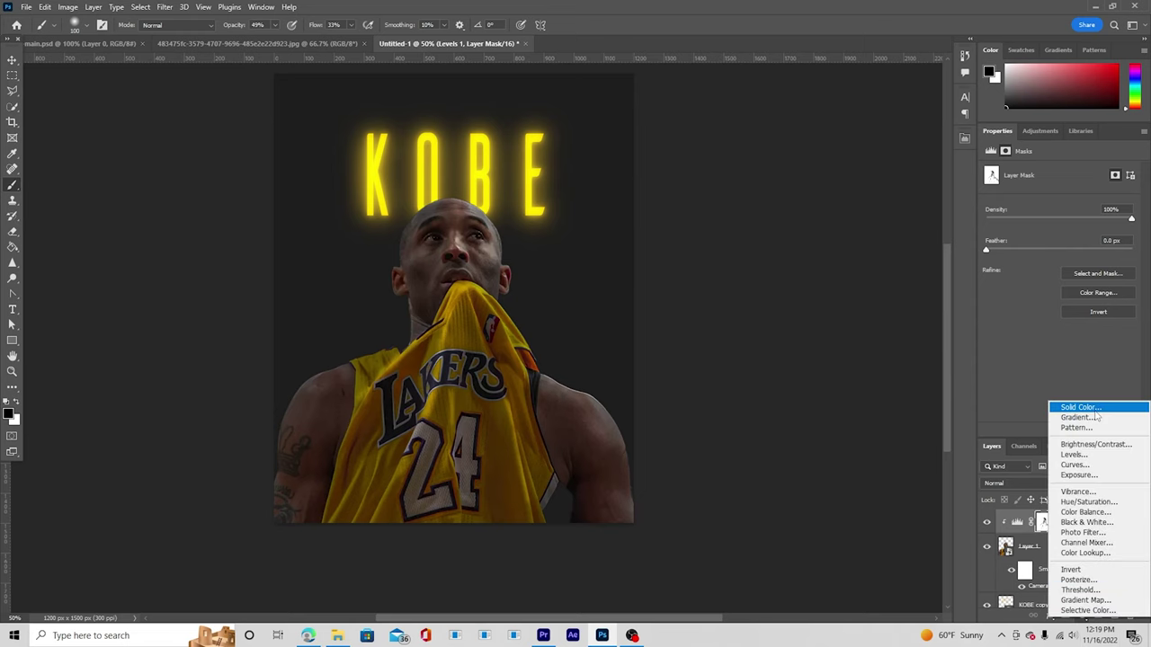
left_click(1087, 412)
left_click_drag(905, 380, 908, 396)
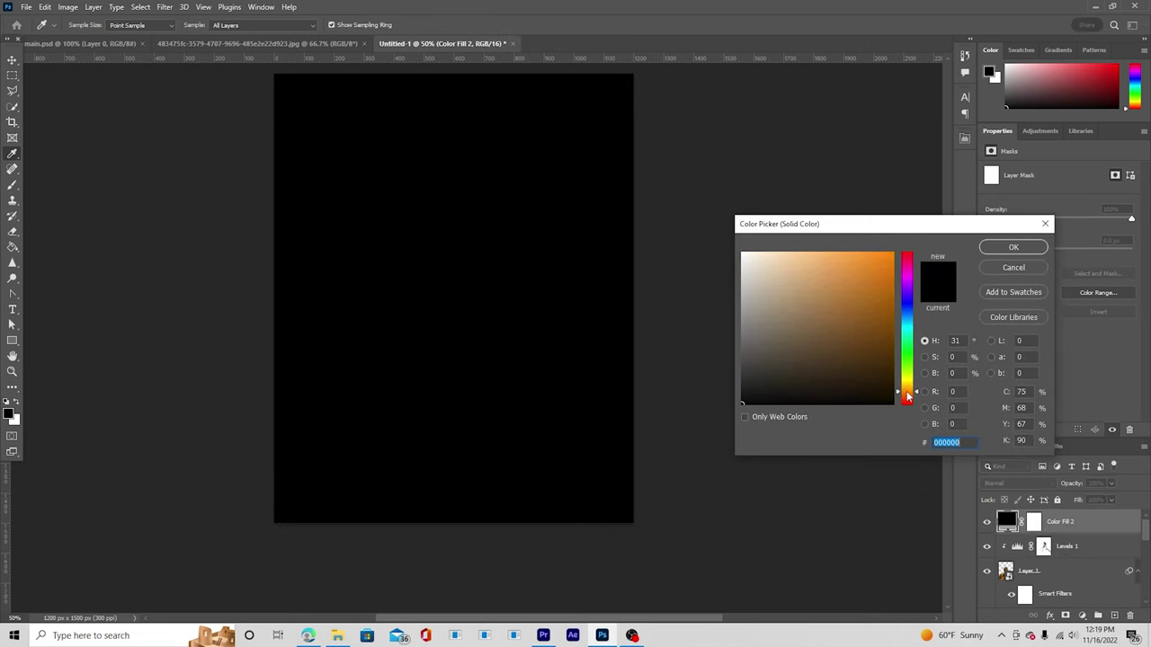
left_click_drag(861, 272, 867, 247)
left_click(918, 391)
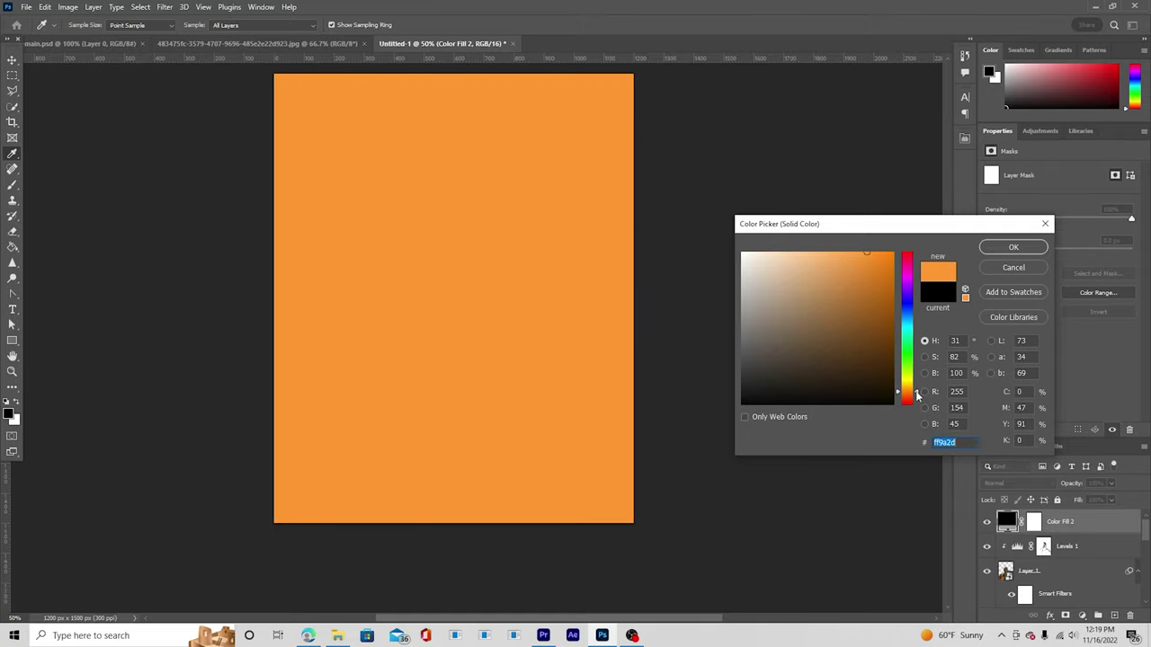
left_click(1014, 247)
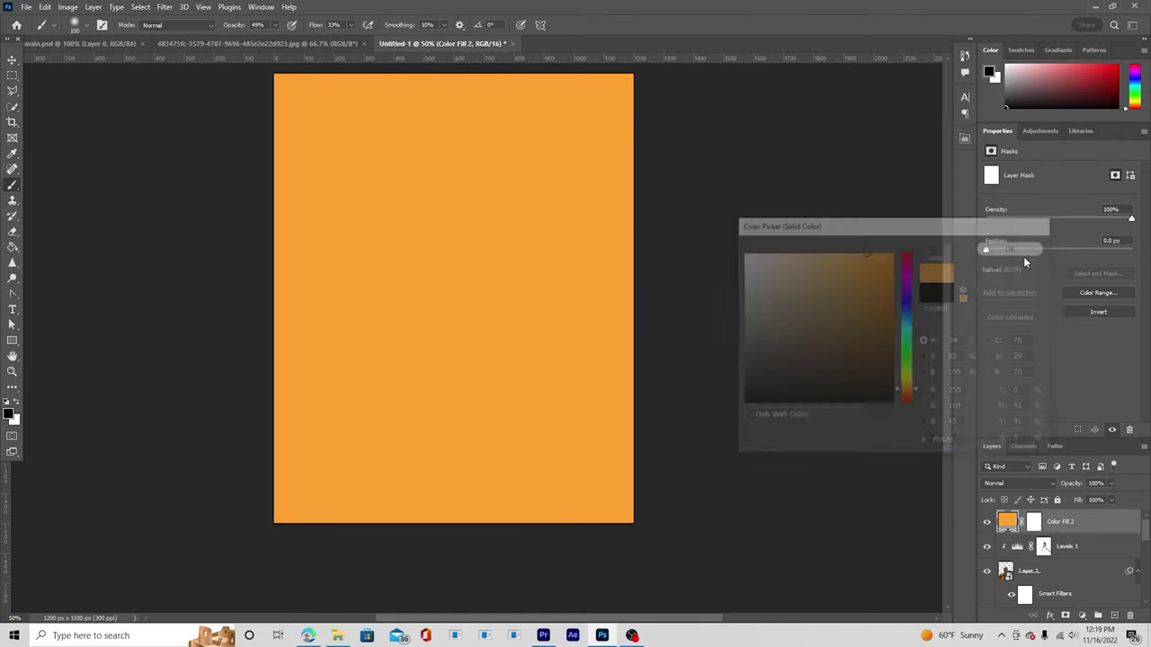
Clip the orange fill layer to the player and set its blend mode to Overlay.
right_click(1090, 521)
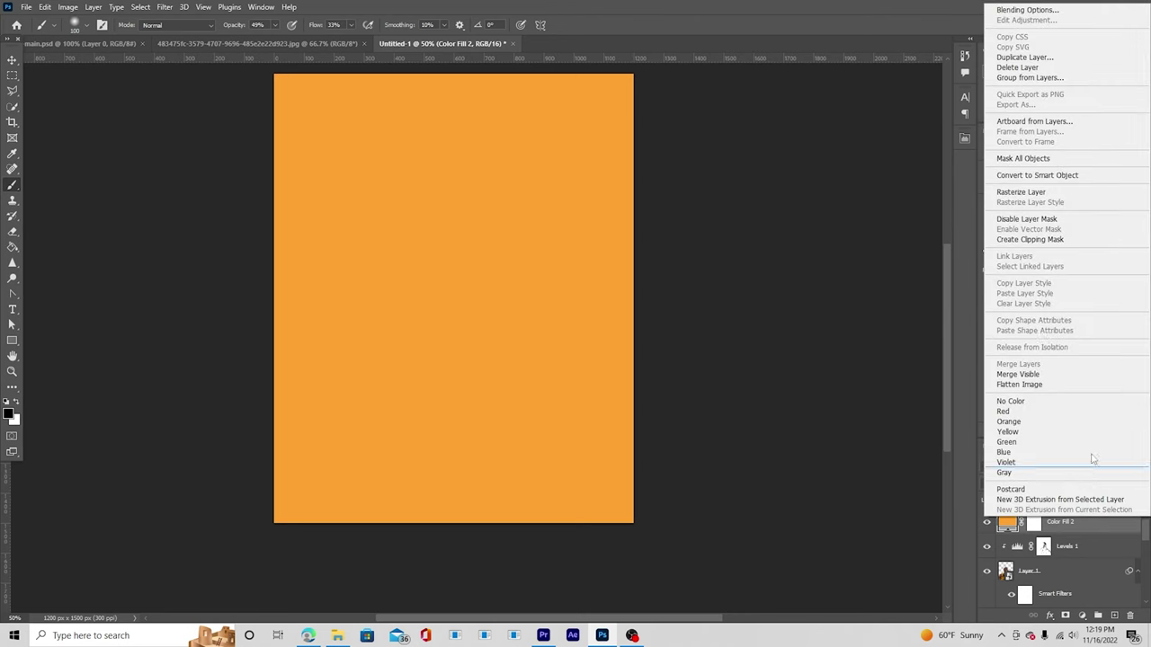
left_click(1040, 241)
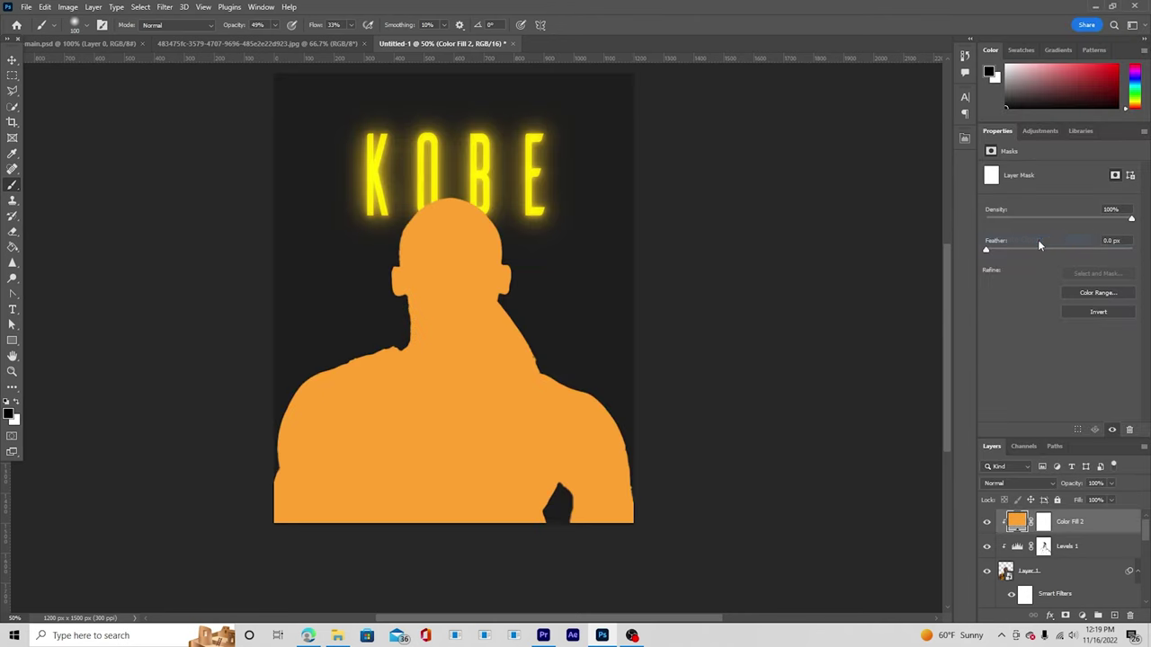
left_click(1024, 482)
left_click(993, 469)
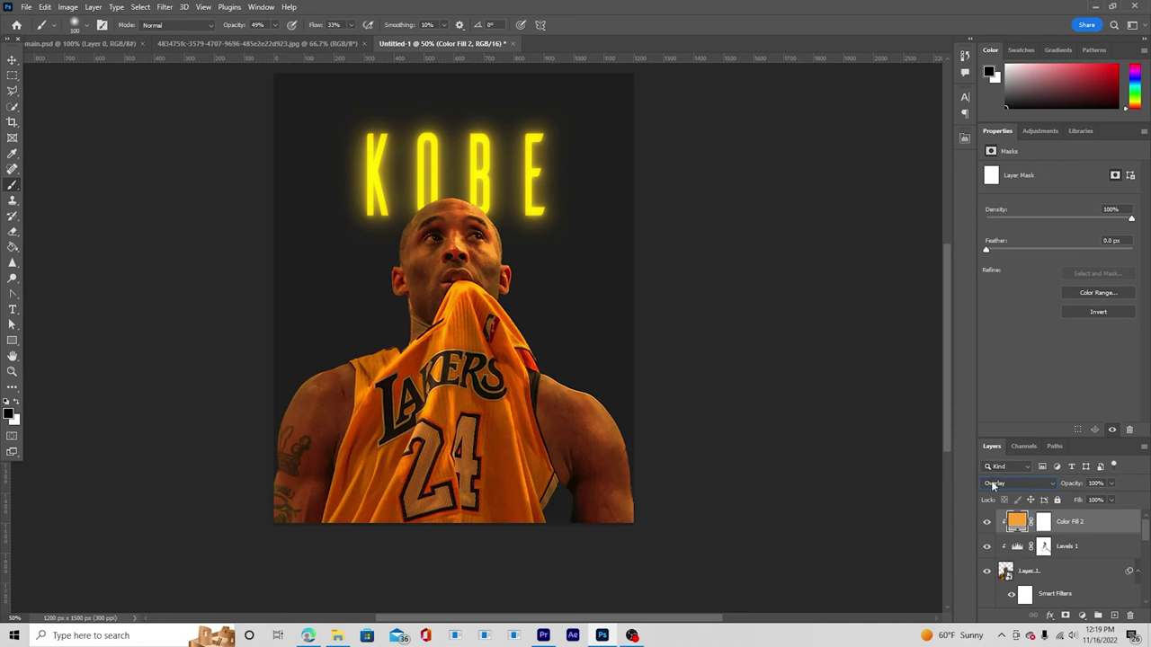
Recolor Color Fill 2 to yellow #ffe44d, using the KOBE title's yellow as the starting sample.
double_click(1017, 522)
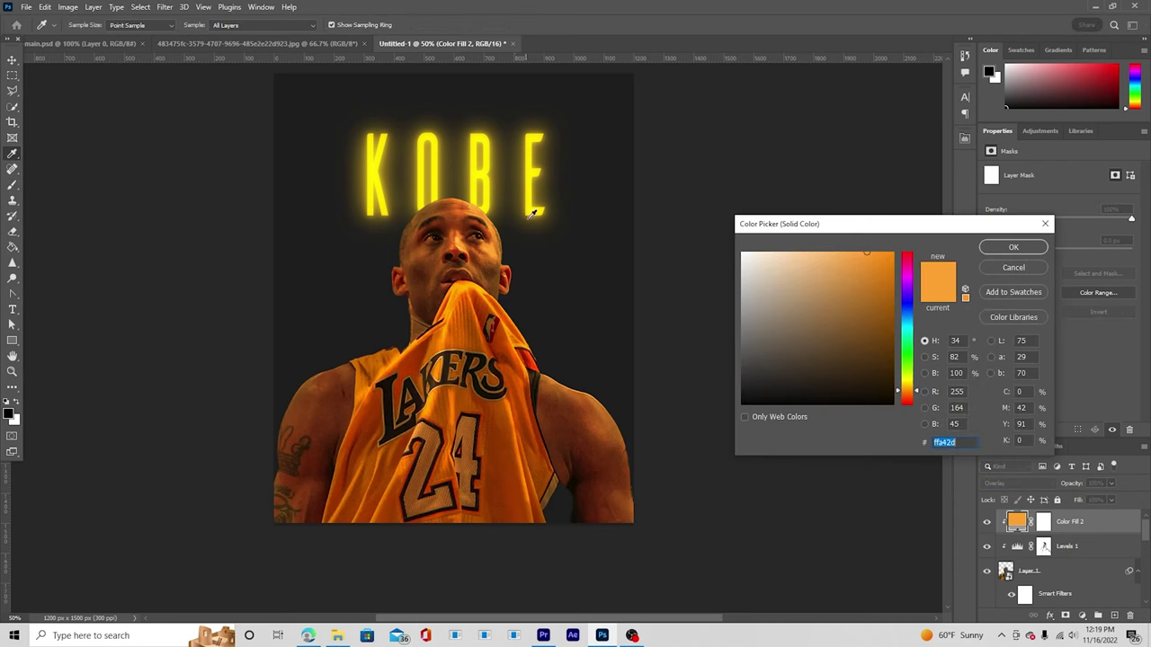
left_click(485, 172)
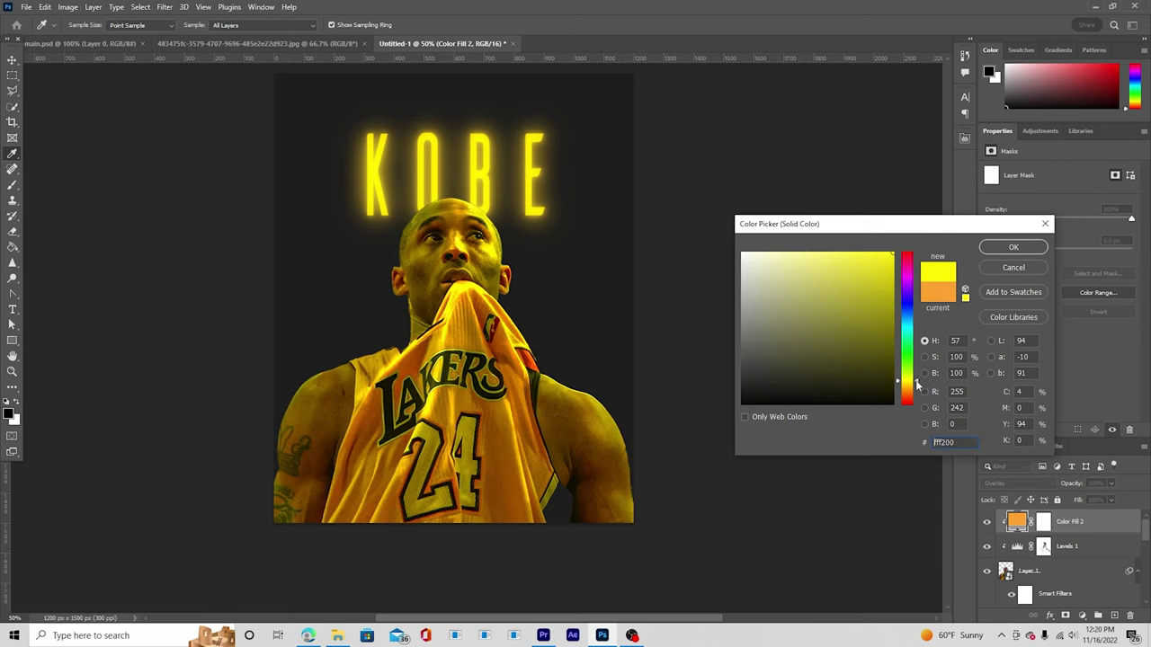
left_click(848, 251)
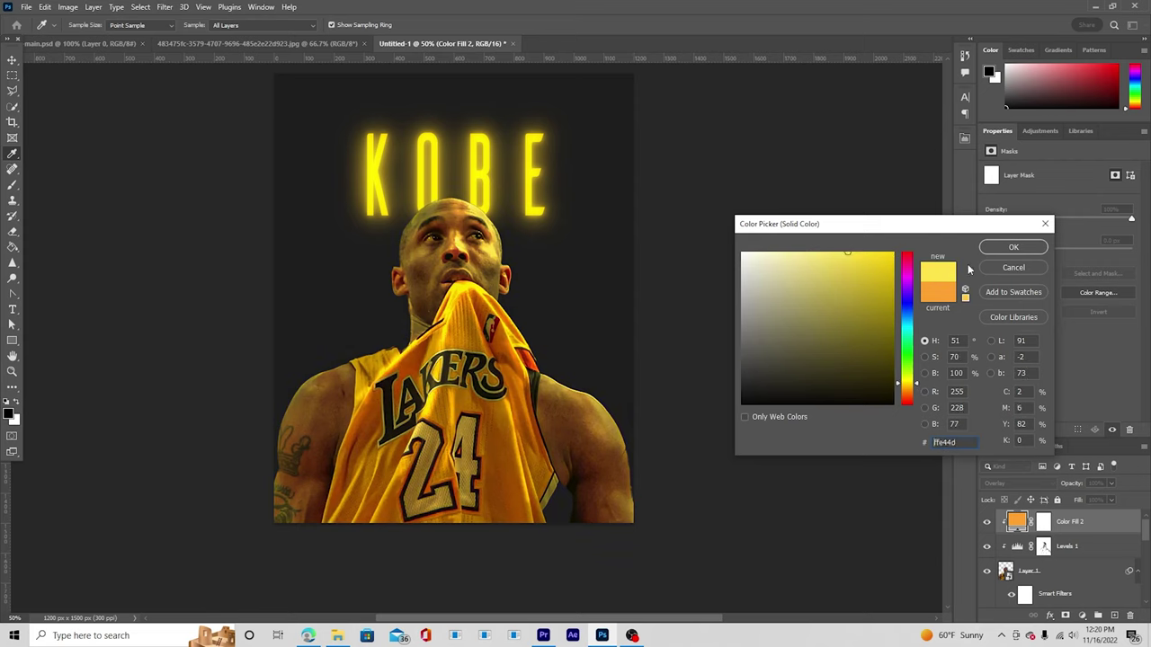
left_click(1014, 248)
Invert the Color Fill 2 mask to hide the yellow and make white the foreground color.
left_click(1044, 524)
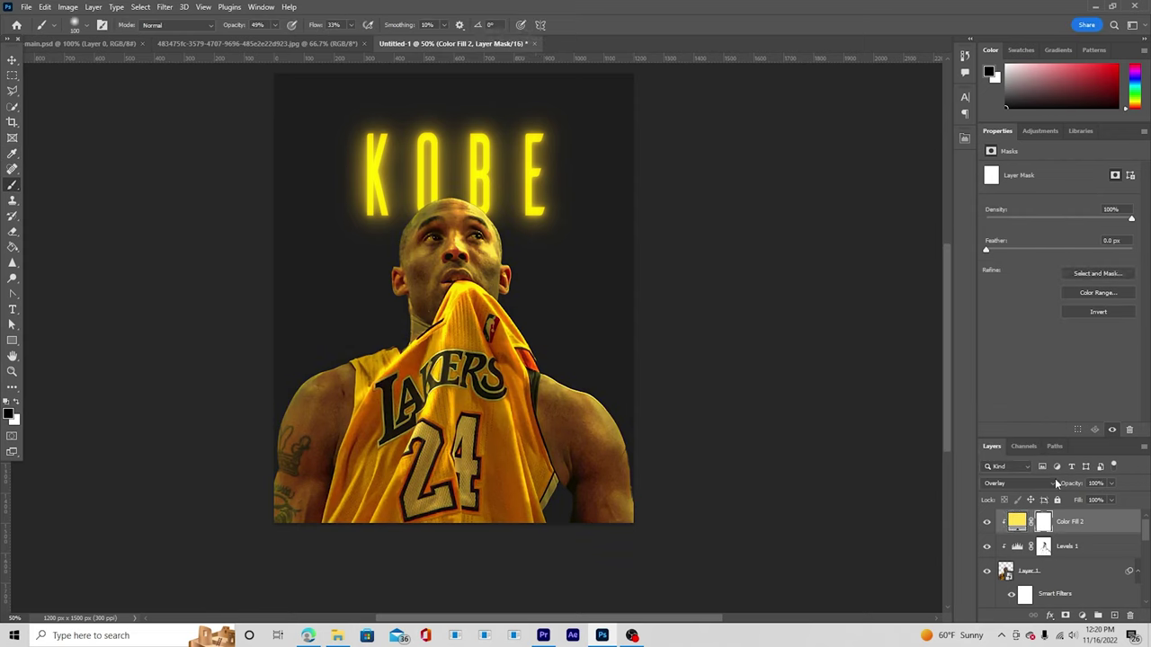
key("ctrl+i")
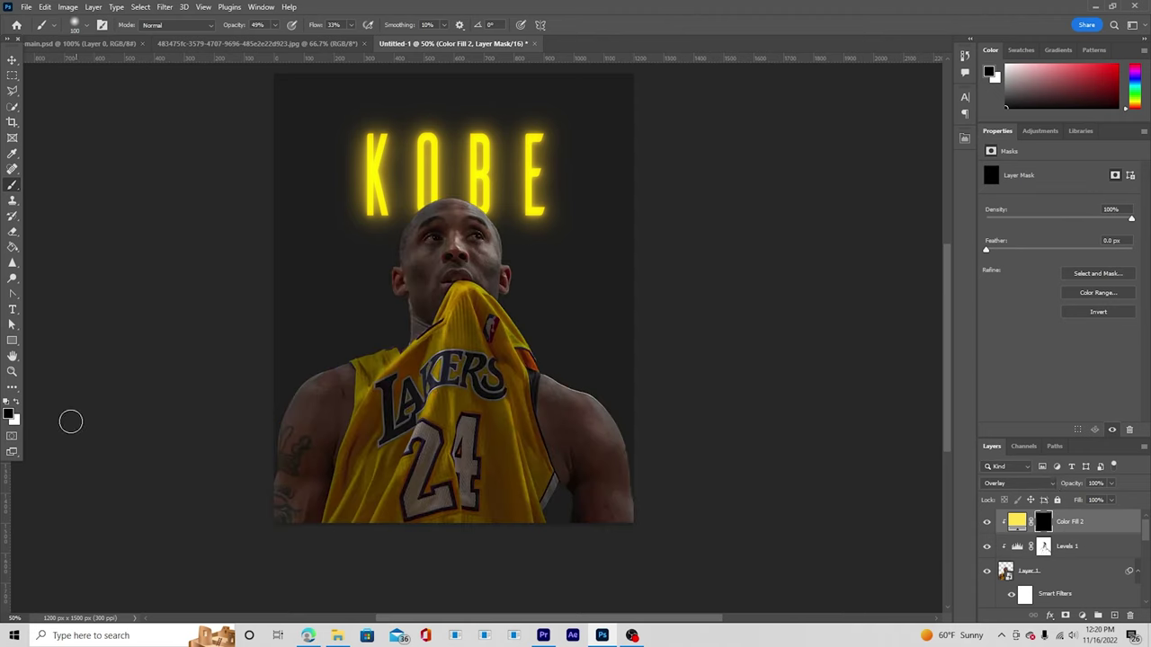
left_click(16, 402)
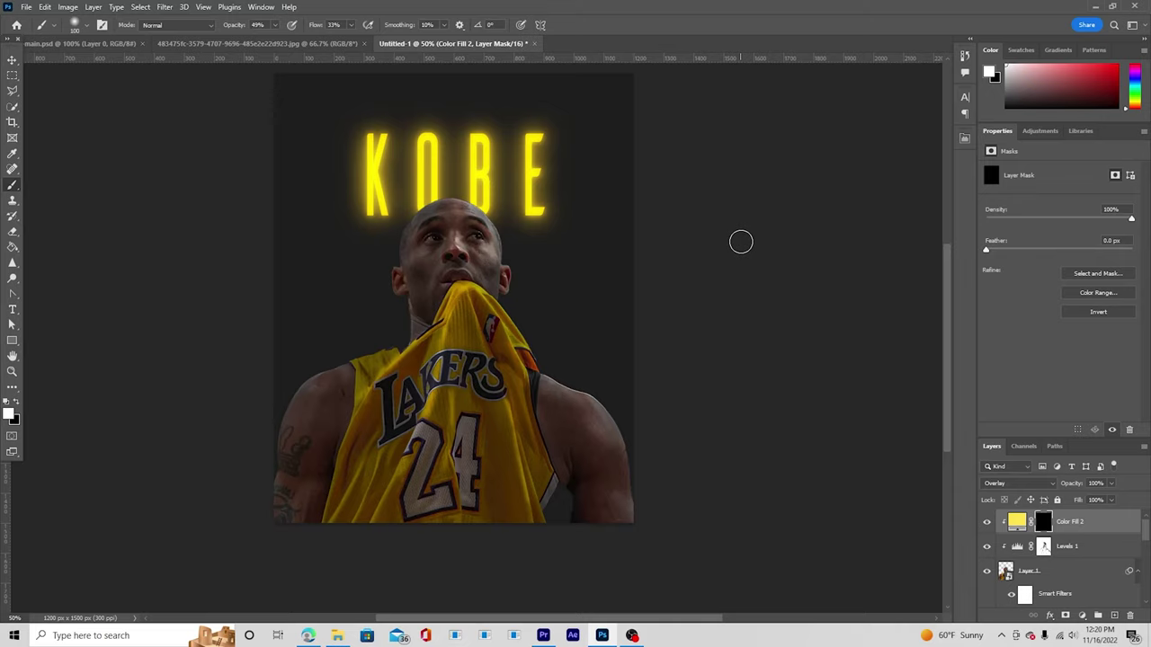
Paint yellow light across the top of the head on the Color Fill 2 mask with a larger brush, raising its opacity to 78%.
key("ctrl+plus")
key("ctrl+plus")
left_click_drag(639, 229, 777, 455)
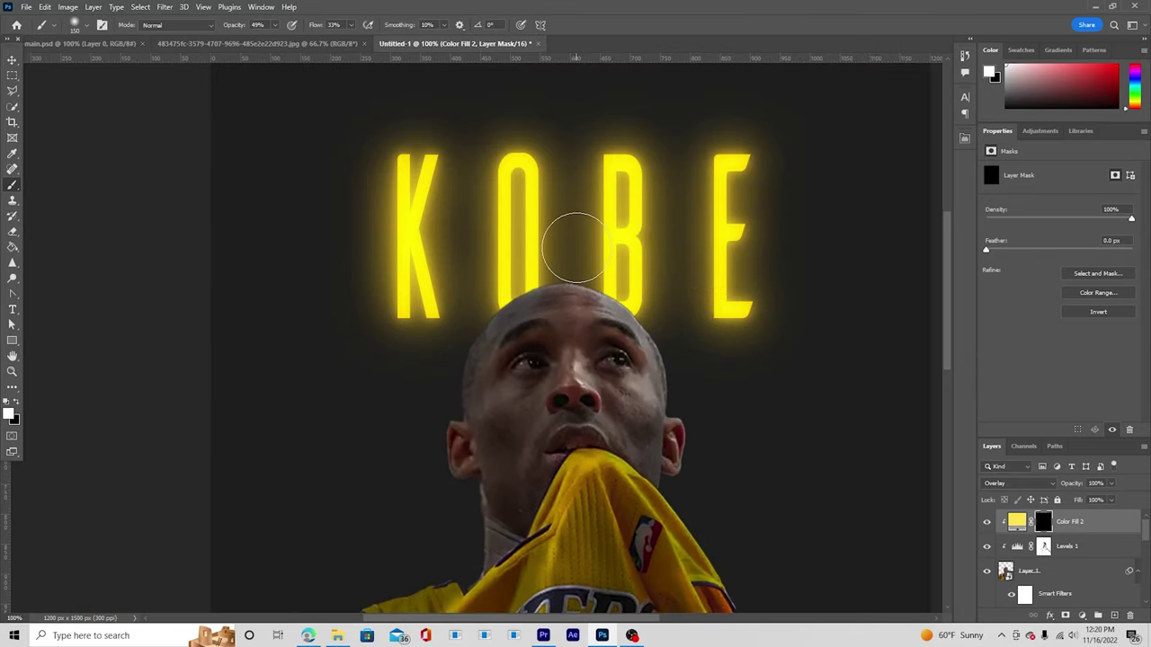
key("bracketright")
key("bracketright")
left_click_drag(581, 252, 661, 289)
mouse_move(572, 260)
left_mouse_down()
mouse_move(478, 290)
mouse_move(514, 257)
mouse_move(491, 291)
left_mouse_up()
left_click(274, 26)
left_click_drag(275, 39, 292, 40)
mouse_move(557, 248)
left_mouse_down()
mouse_move(488, 270)
mouse_move(642, 282)
mouse_move(616, 255)
left_mouse_up()
Shrink the brush and paint a yellow rim down the right edge of the player's head towards the ear.
key("bracketleft")
key("bracketleft")
key("bracketleft")
key("bracketleft")
key("bracketleft")
key("bracketleft")
key("bracketleft")
left_click_drag(645, 316, 679, 404)
mouse_move(641, 320)
left_mouse_down()
mouse_move(502, 296)
mouse_move(565, 275)
left_mouse_up()
left_click_drag(693, 405, 668, 311)
left_click_drag(677, 430, 719, 504)
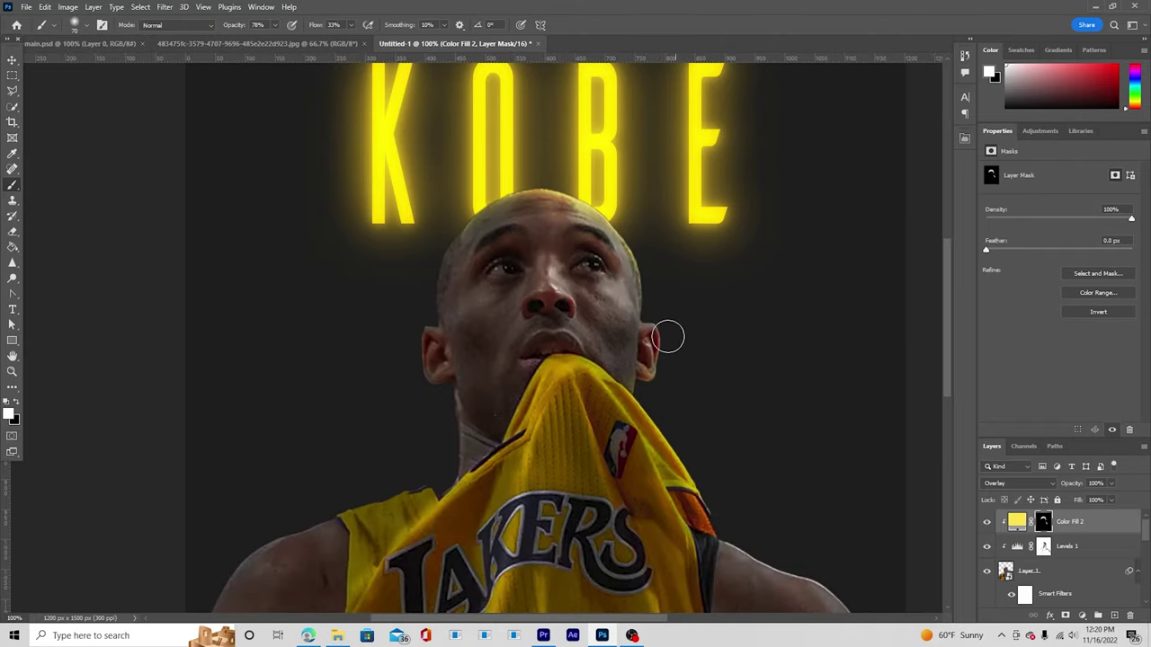
Paint thin yellow rim light along the player's shoulders and the outer edges of the head on the Color Fill 2 mask.
key("bracketleft")
mouse_move(774, 510)
left_mouse_down()
mouse_move(642, 267)
mouse_move(752, 398)
mouse_move(632, 300)
left_mouse_up()
key("bracketright")
key("bracketright")
key("bracketright")
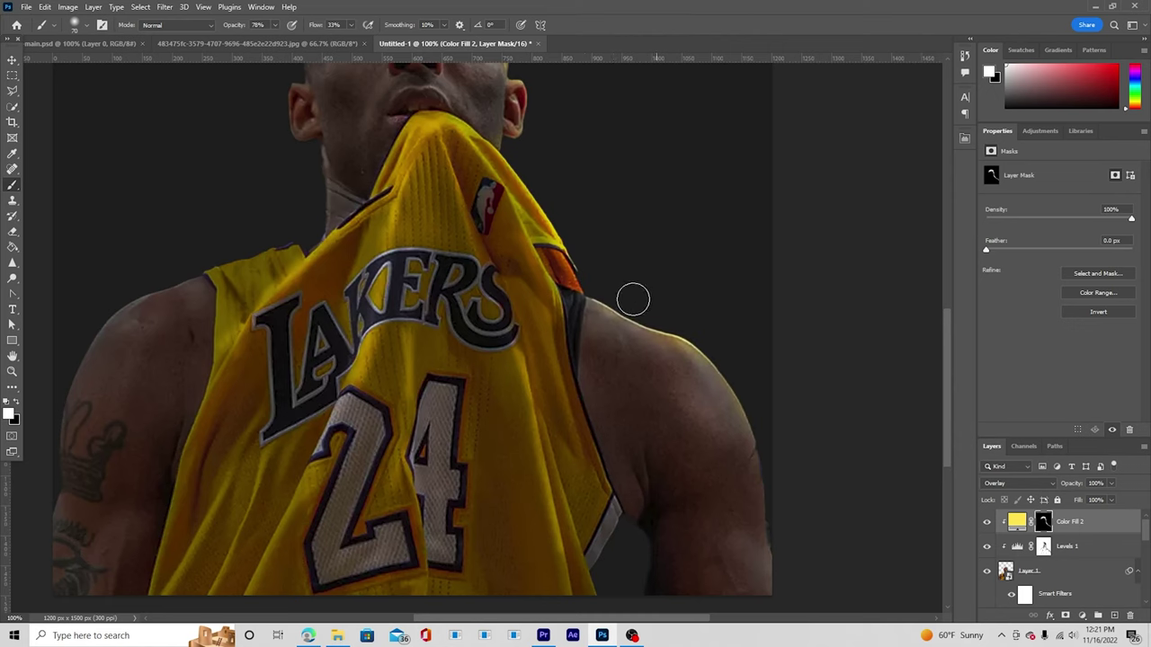
scroll(485, 390, "up", 6)
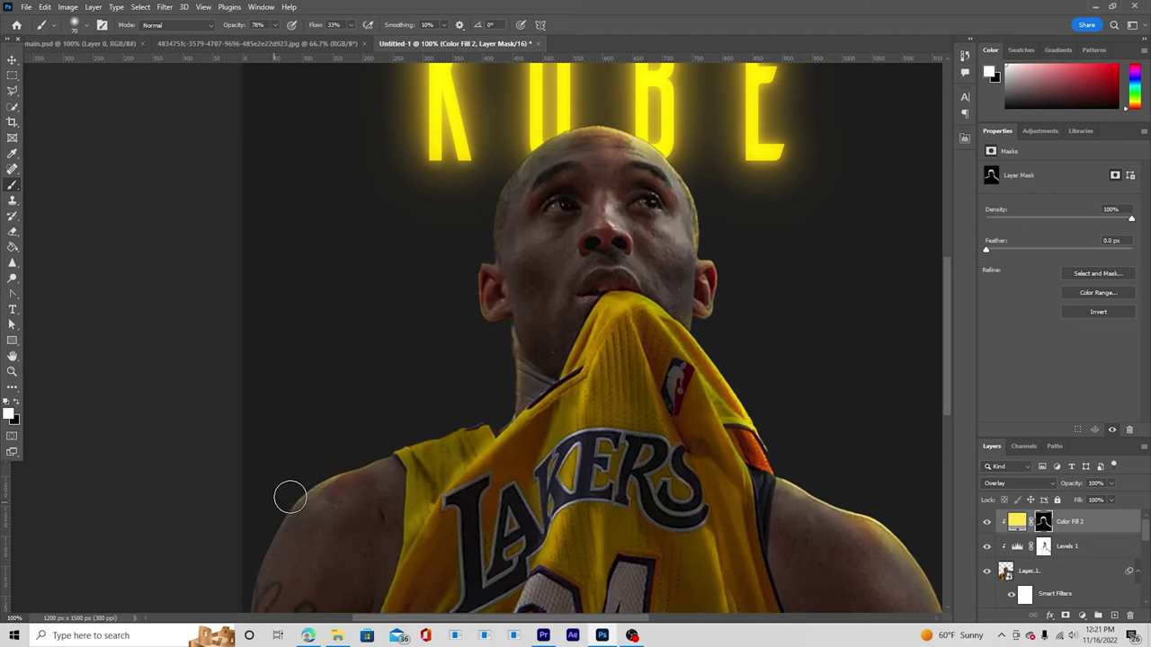
Enlarge the brush to 500 px and paint a broad soft yellow glow over the head on the Color Fill 2 mask.
left_click_drag(565, 356, 578, 468)
key("bracketright")
key("bracketright")
key("bracketright")
key("bracketright")
key("bracketright")
key("bracketright")
key("bracketright")
key("bracketright")
key("bracketright")
key("bracketright")
key("bracketright")
key("bracketright")
key("bracketright")
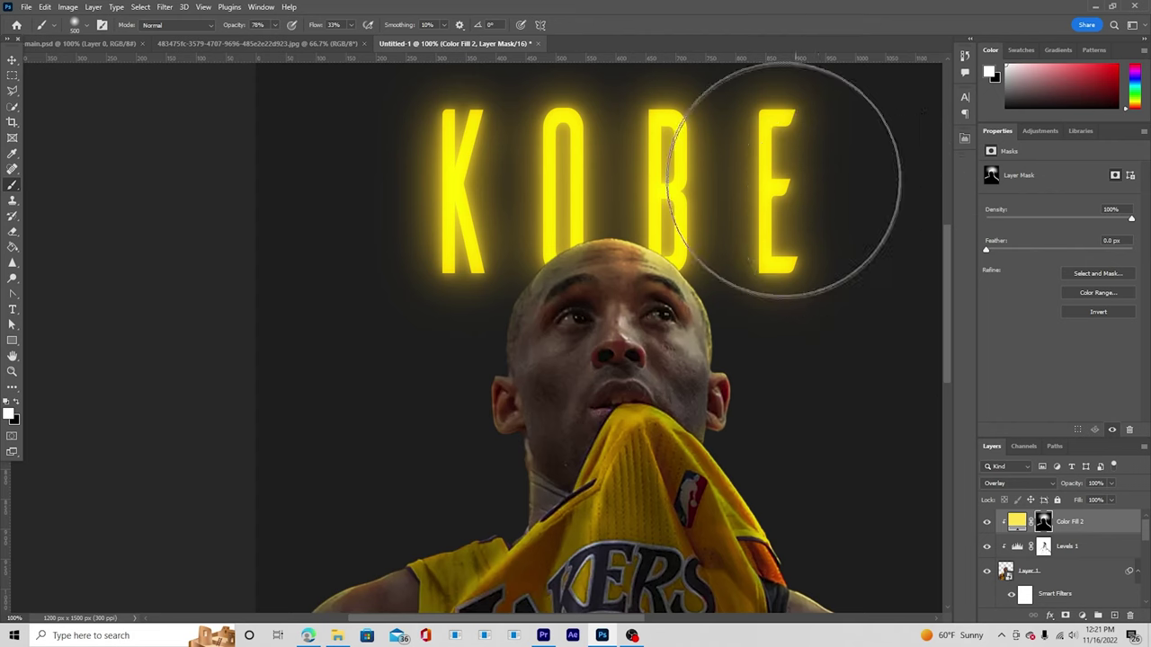
key("e")
key("bracketleft")
key("bracketleft")
key("bracketleft")
key("bracketleft")
key("bracketleft")
key("bracketleft")
key("bracketleft")
key("bracketleft")
key("bracketleft")
key("ctrl+minus")
key("ctrl+minus")
key("ctrl+plus")
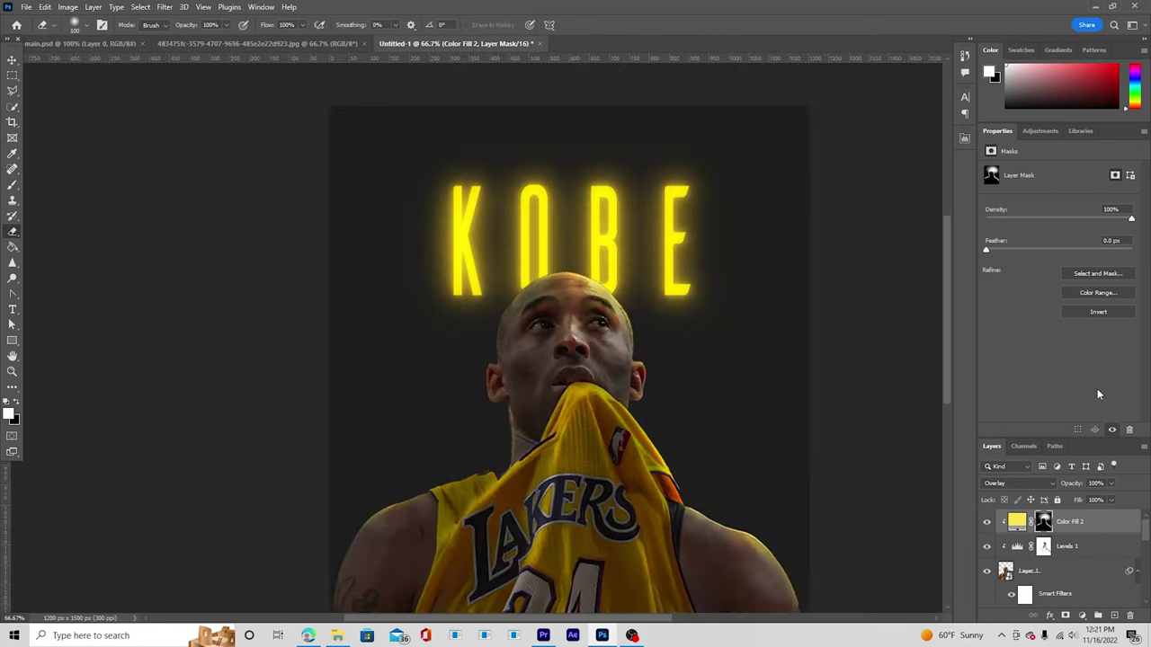
left_click_drag(715, 423, 660, 352)
key("ctrl+plus")
key("ctrl+plus")
left_click_drag(731, 283, 720, 457)
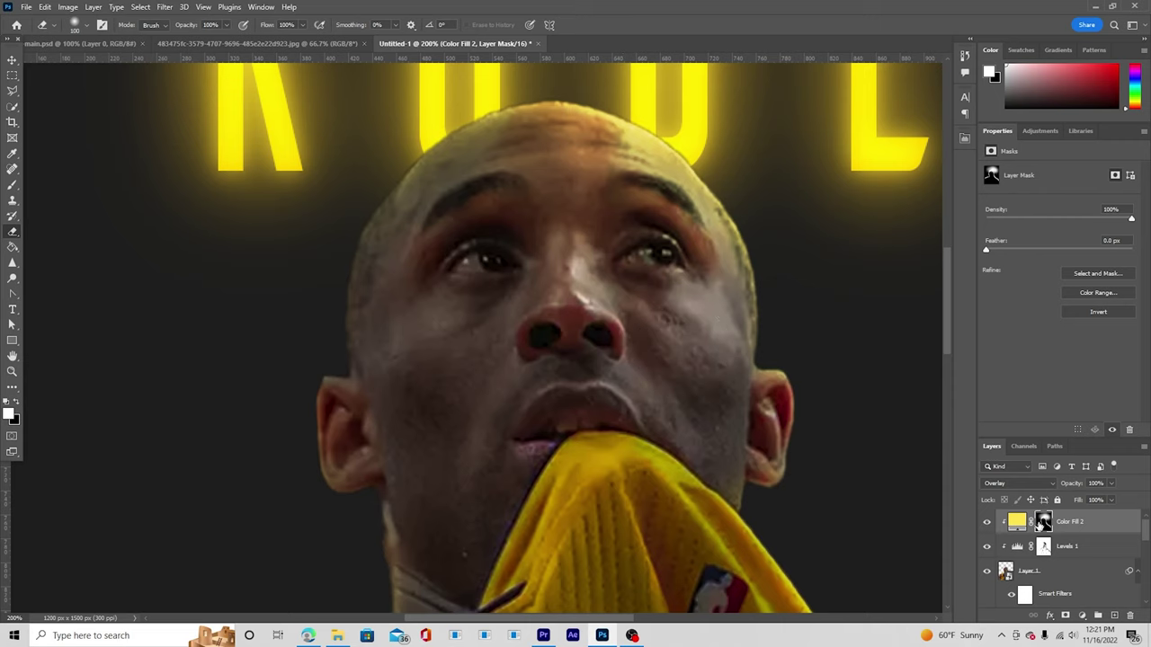
left_click(18, 398)
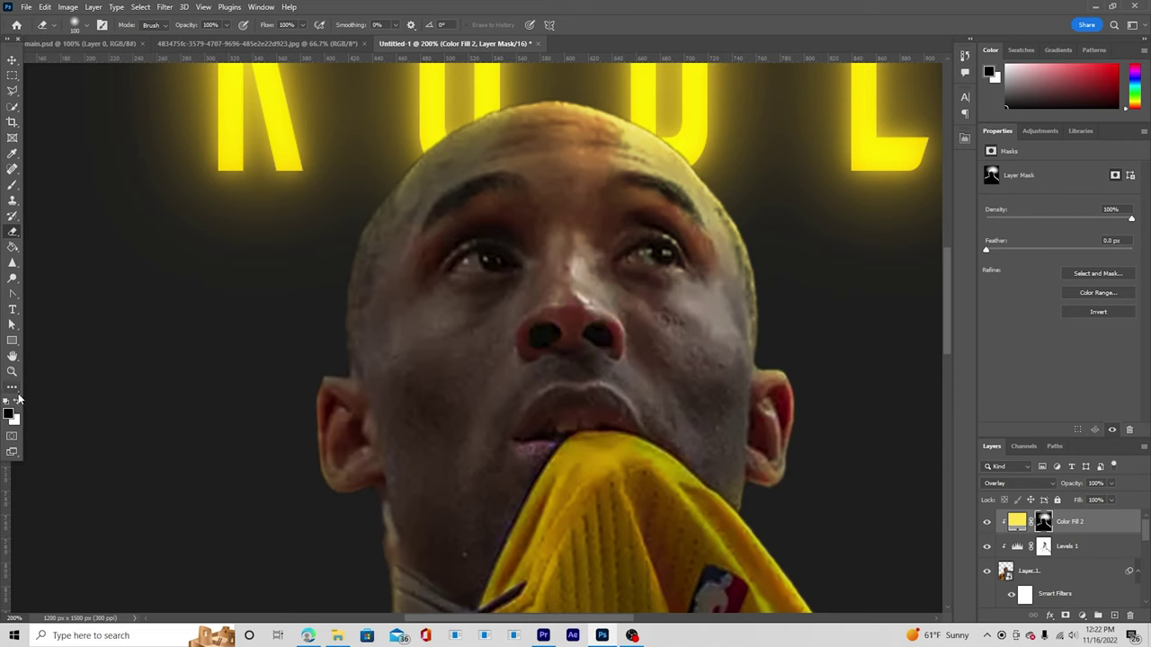
left_click(18, 398)
key("1")
key("7")
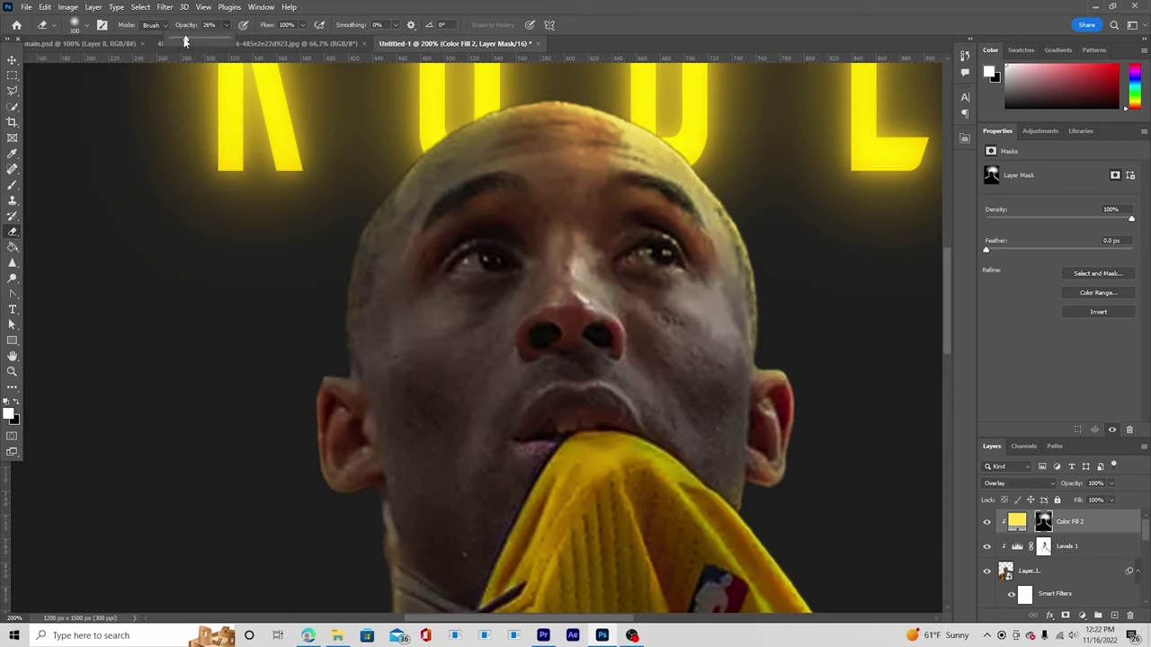
key("bracketleft")
key("bracketleft")
key("bracketleft")
key("bracketleft")
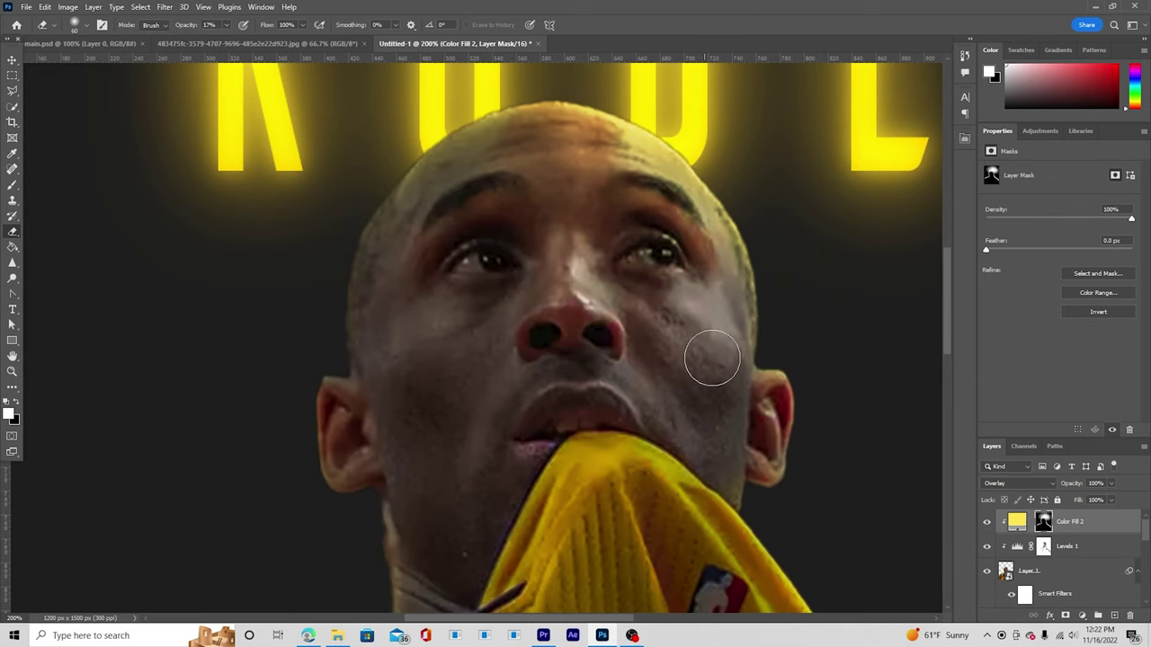
key("bracketright")
key("bracketright")
key("bracketright")
key("6")
key("5")
left_click(987, 521)
left_click(986, 522)
Return to the Brush with a smaller size and 25% opacity, and paint faint yellow light on the right cheek.
key("b")
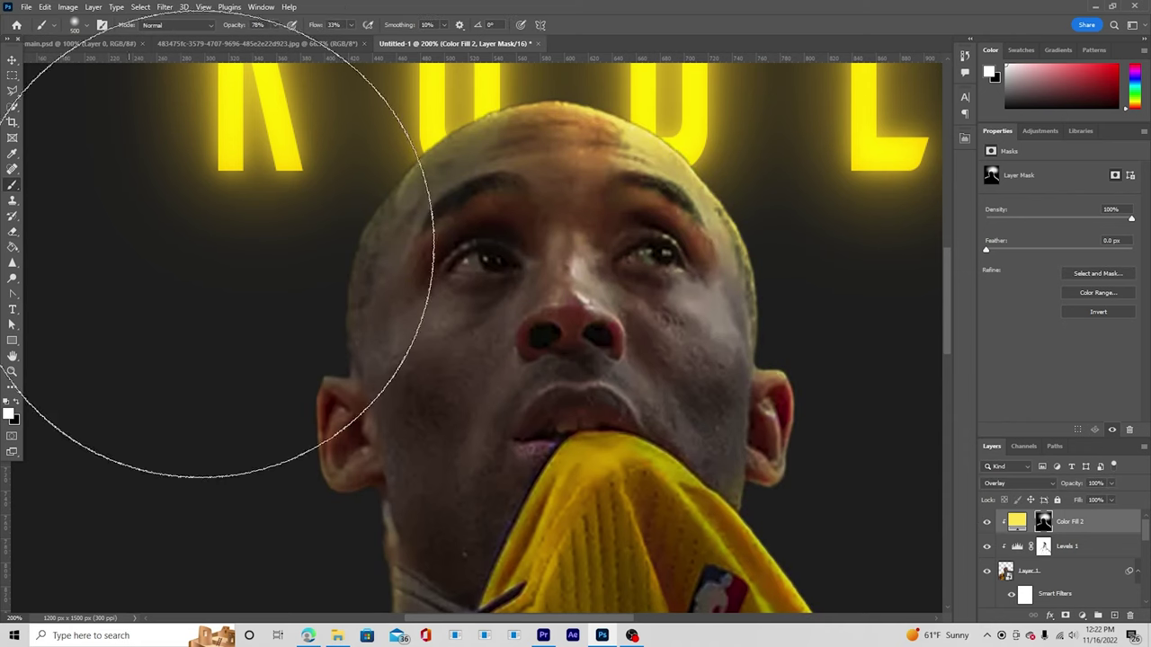
key("bracketleft")
key("bracketleft")
key("bracketleft")
key("bracketleft")
key("bracketleft")
key("bracketleft")
key("bracketleft")
key("bracketleft")
key("bracketleft")
key("bracketleft")
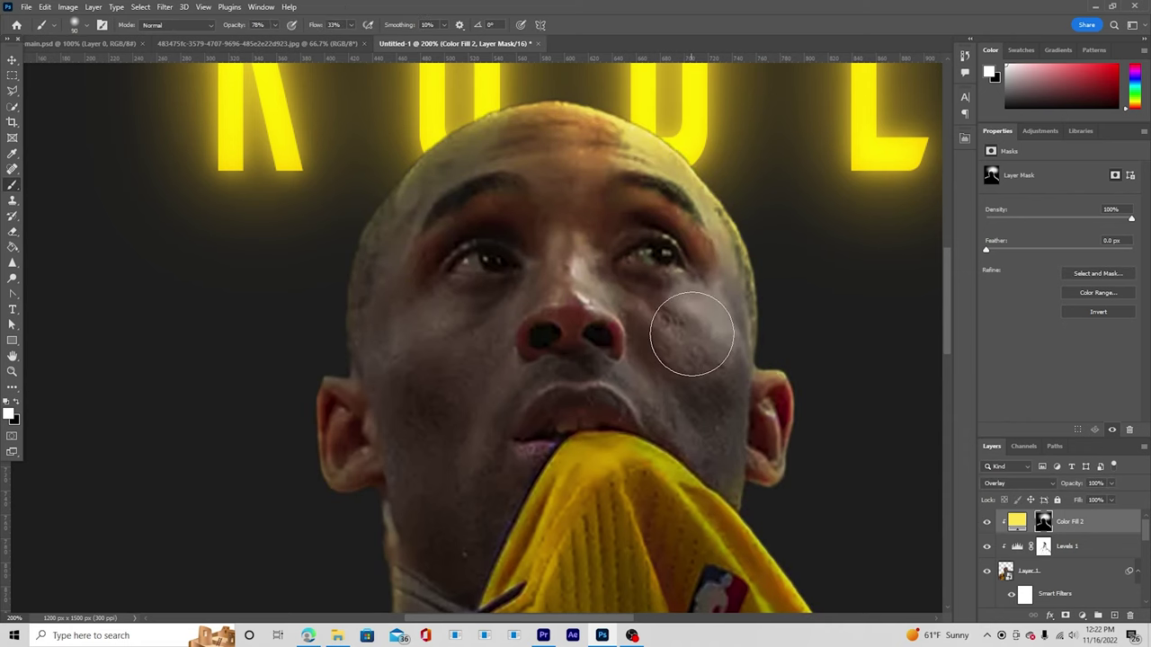
key("bracketleft")
key("bracketleft")
key("bracketleft")
key("2")
key("5")
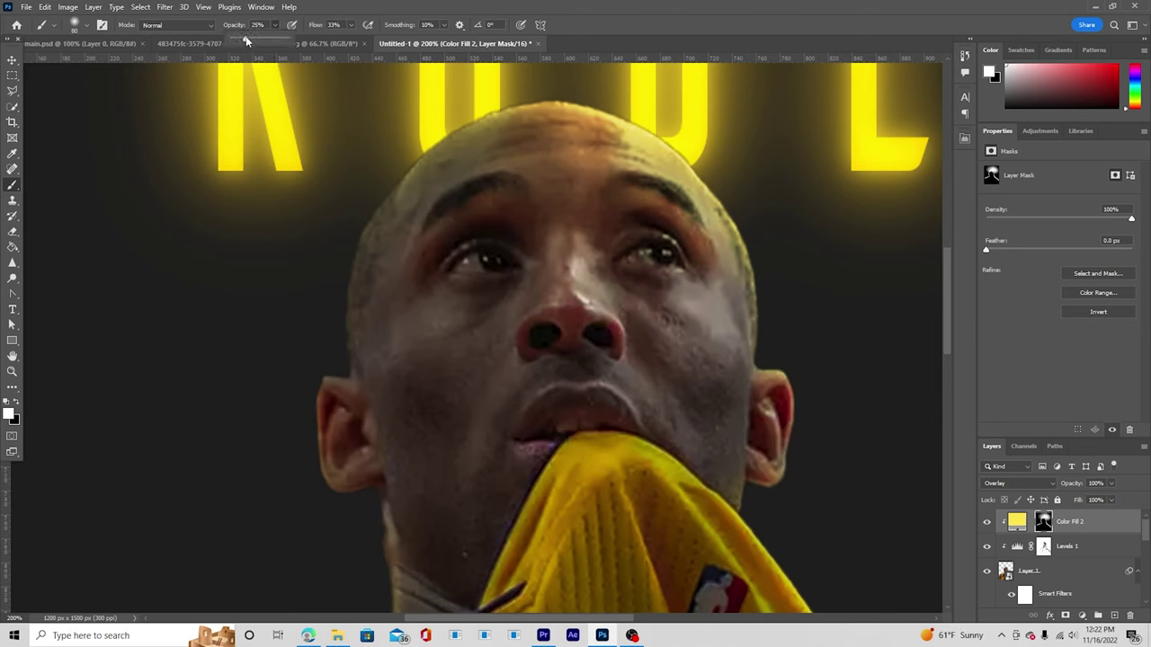
left_click_drag(702, 314, 713, 350)
Paint fine yellow highlights on the cheek and around the upper lip with the brush reduced to 25 px and 10 px.
key("bracketleft")
key("bracketleft")
key("bracketleft")
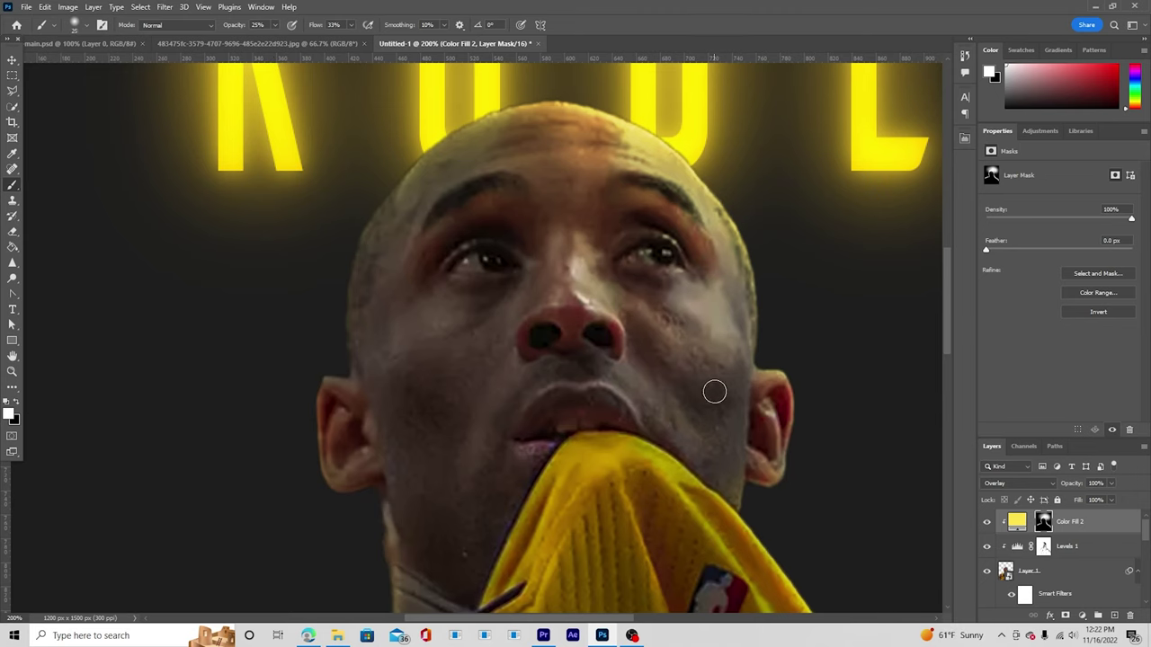
key("bracketleft")
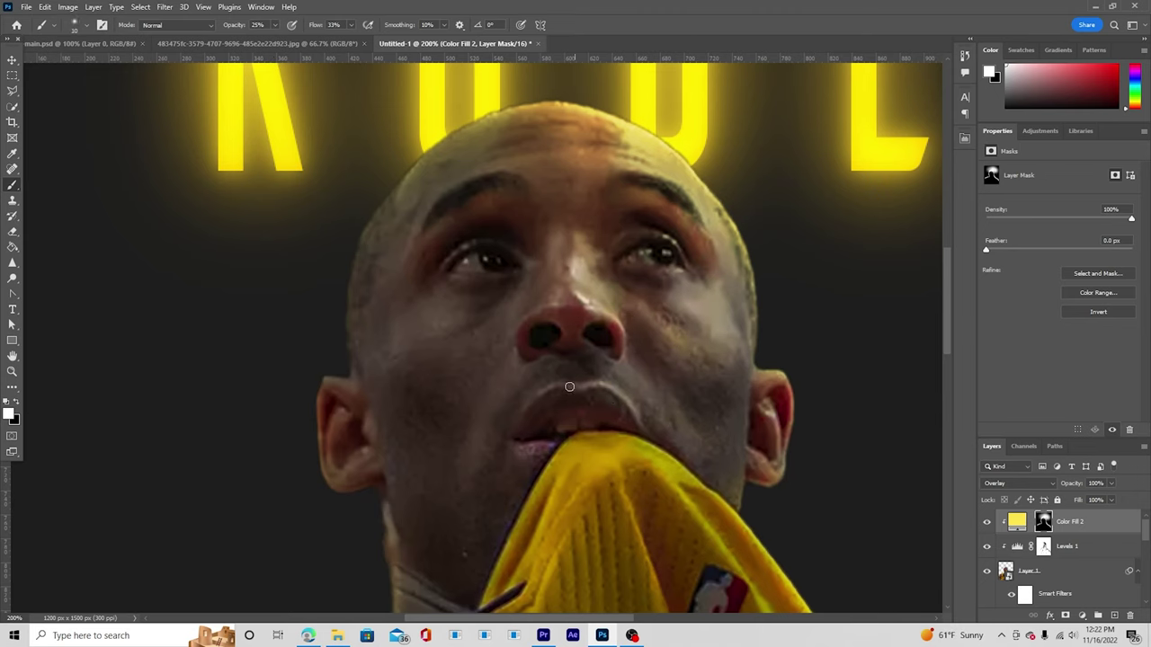
key("ctrl+minus")
key("ctrl+minus")
key("ctrl+minus")
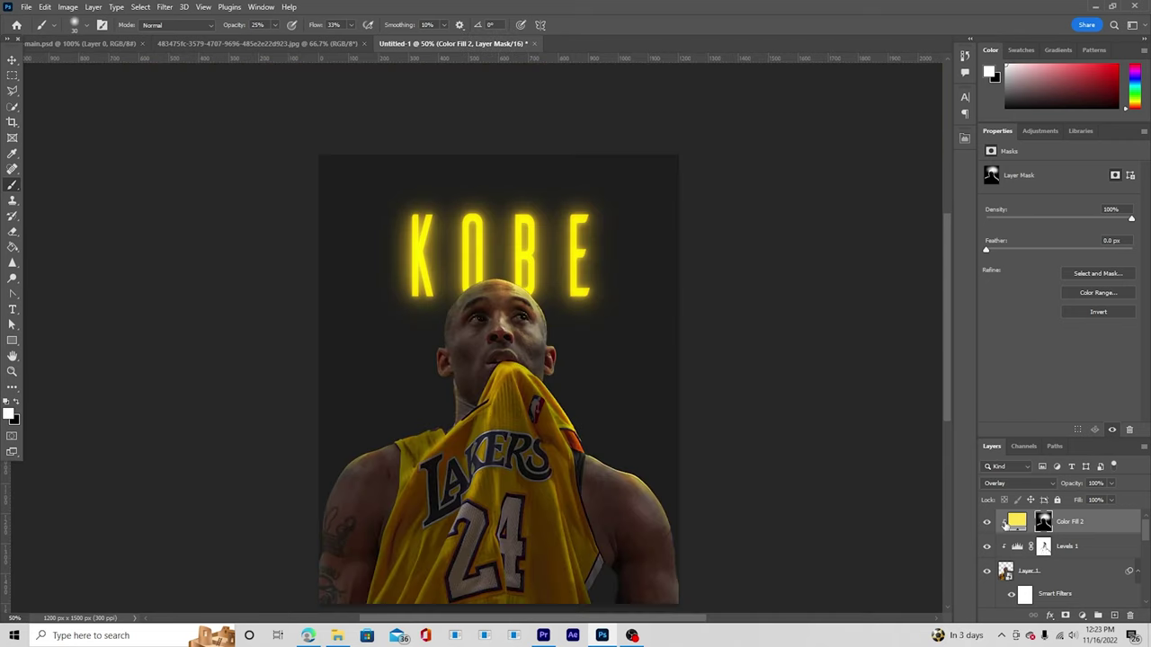
Duplicate the Color Fill 2 layer and clip the copy to the player.
left_click(1015, 523)
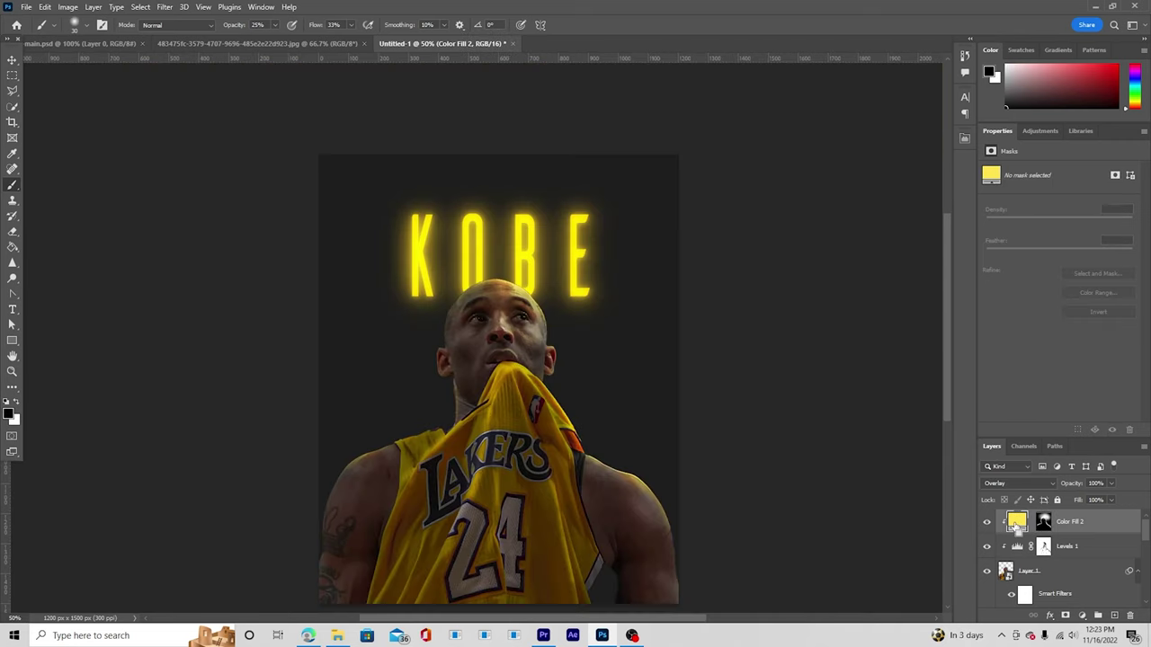
key("ctrl+j")
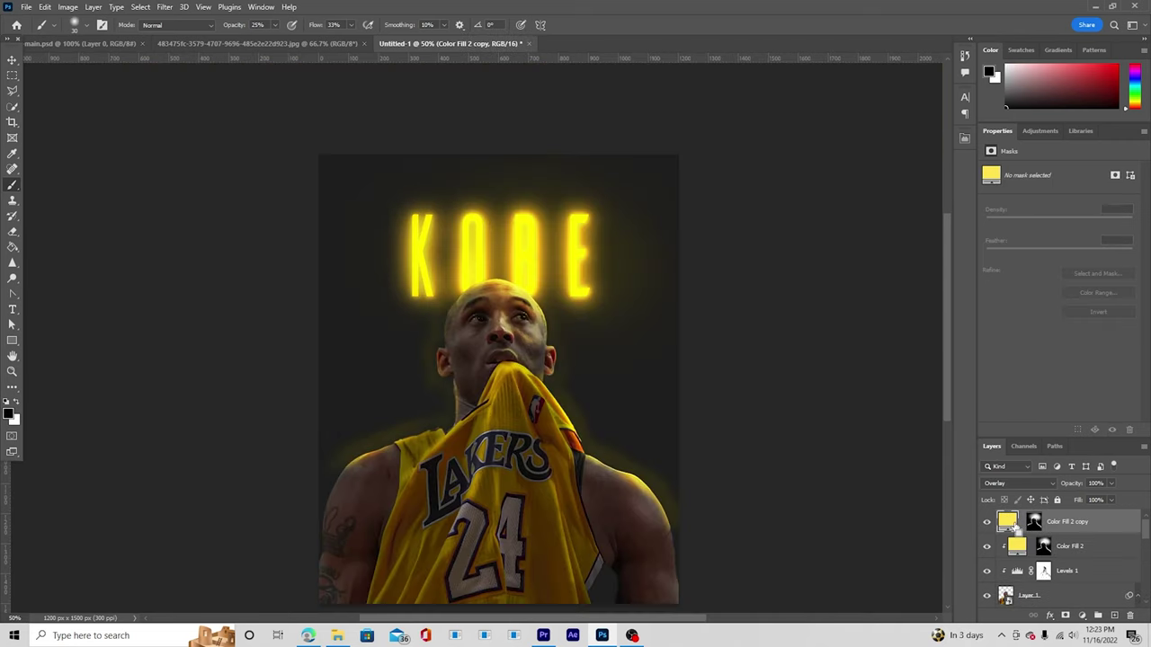
right_click(1112, 530)
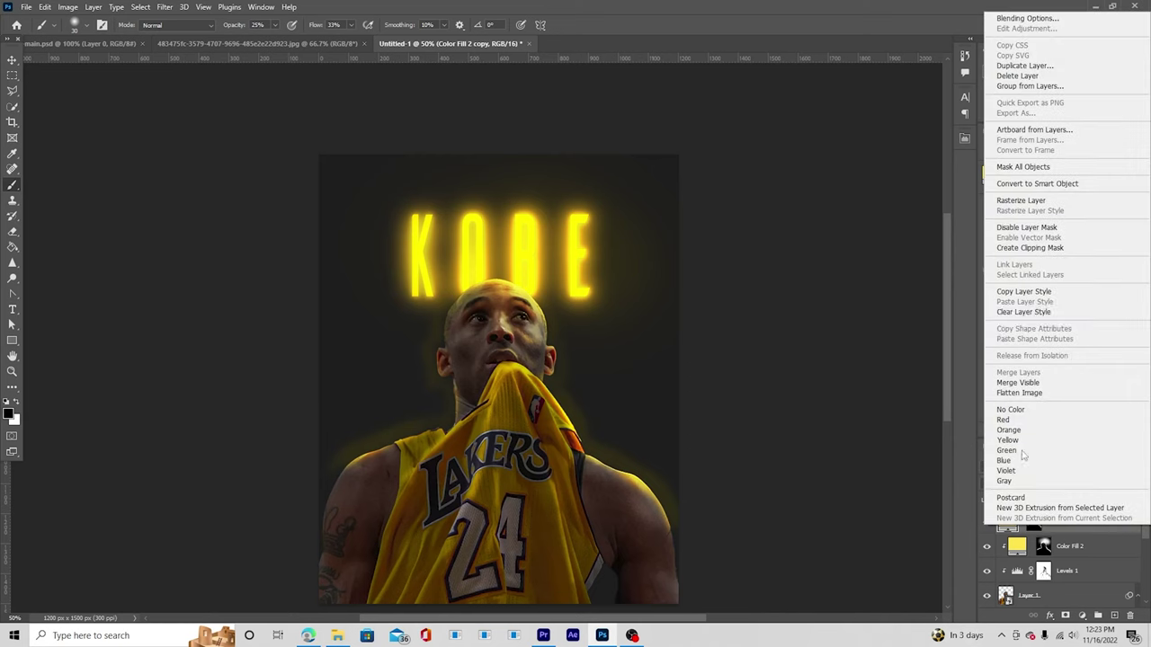
left_click(1022, 248)
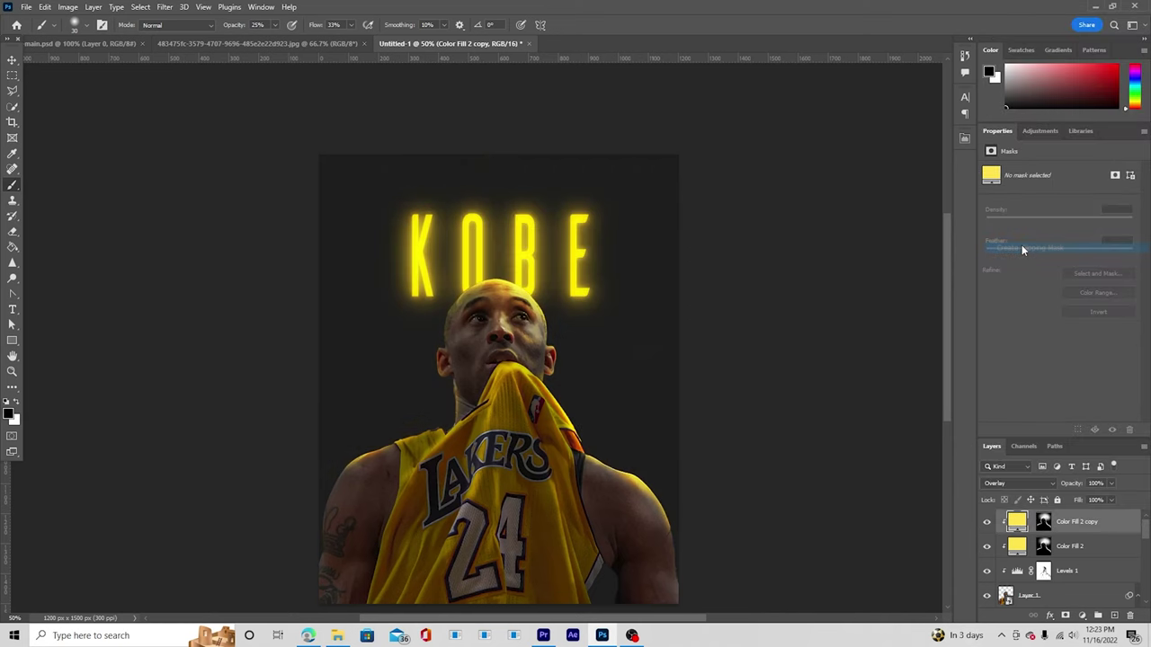
Recolour the Color Fill 2 copy to near-white fffdf1 and fill its layer mask with black.
double_click(1016, 522)
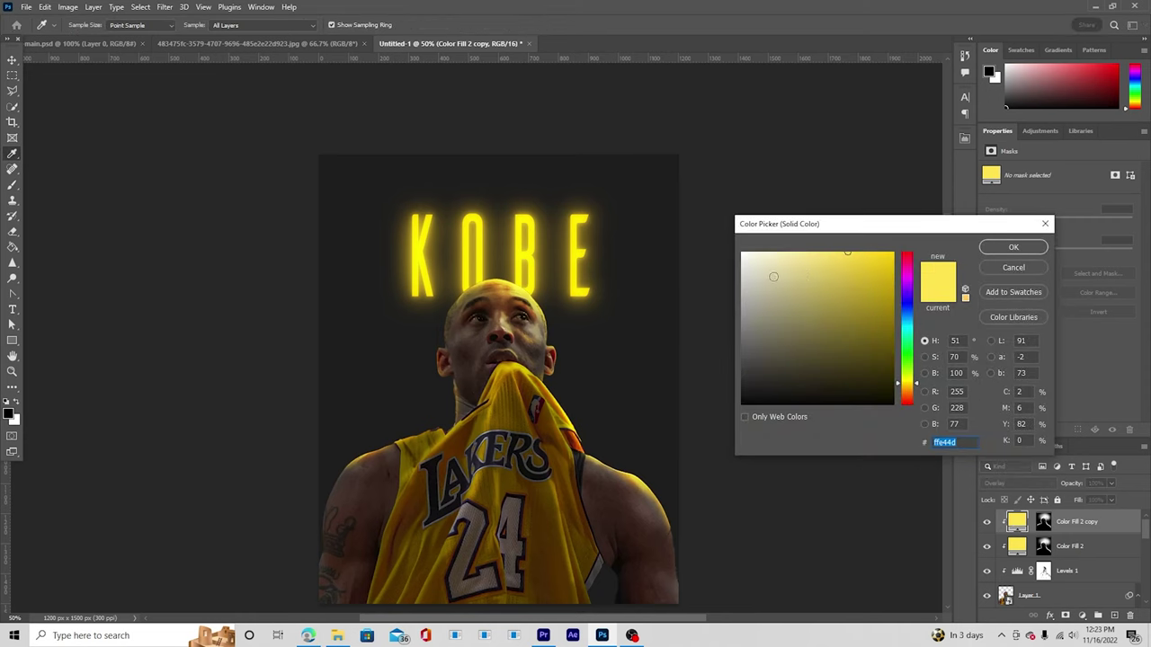
left_click_drag(794, 253, 740, 246)
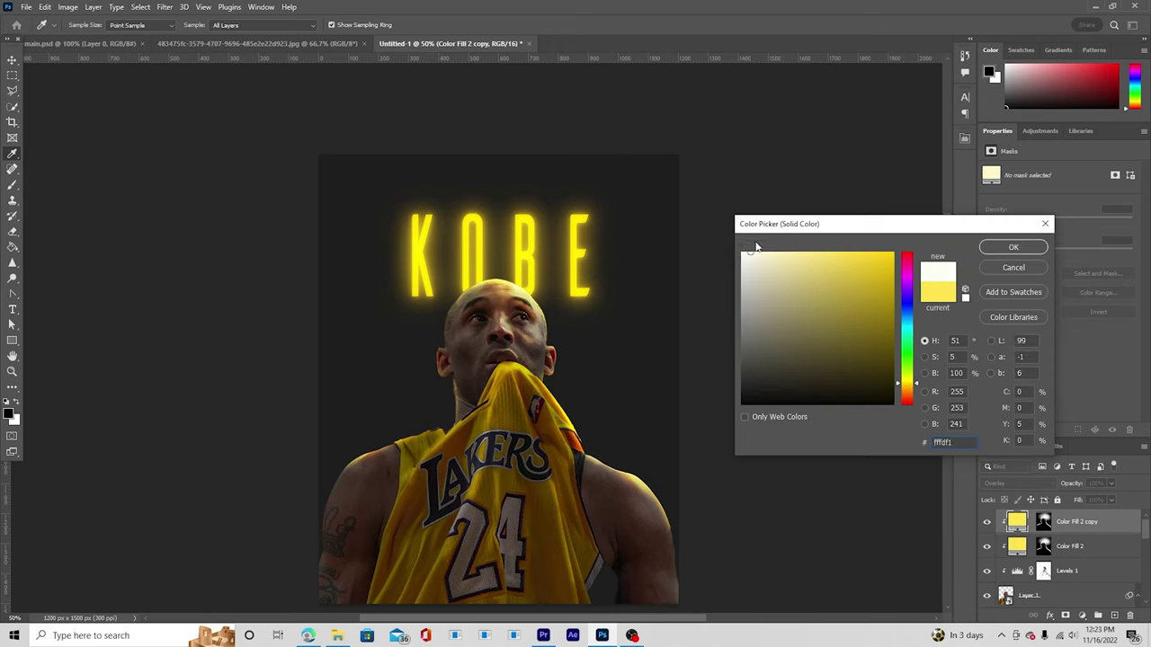
left_click(1013, 248)
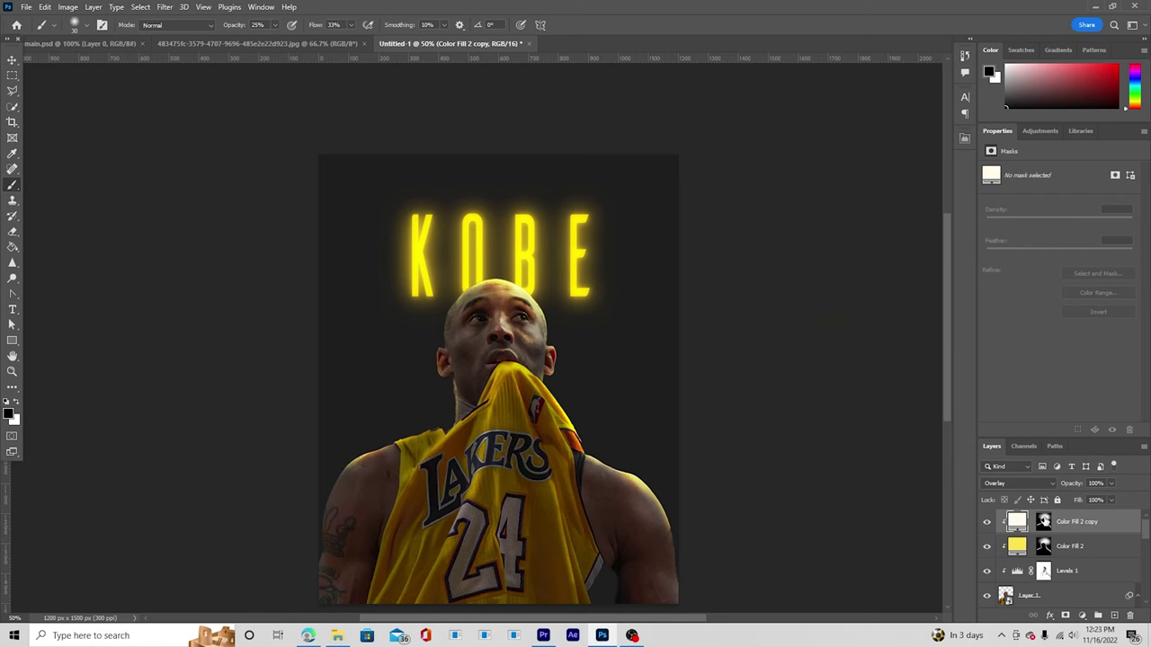
left_click(1044, 522)
key("alt+BackSpace")
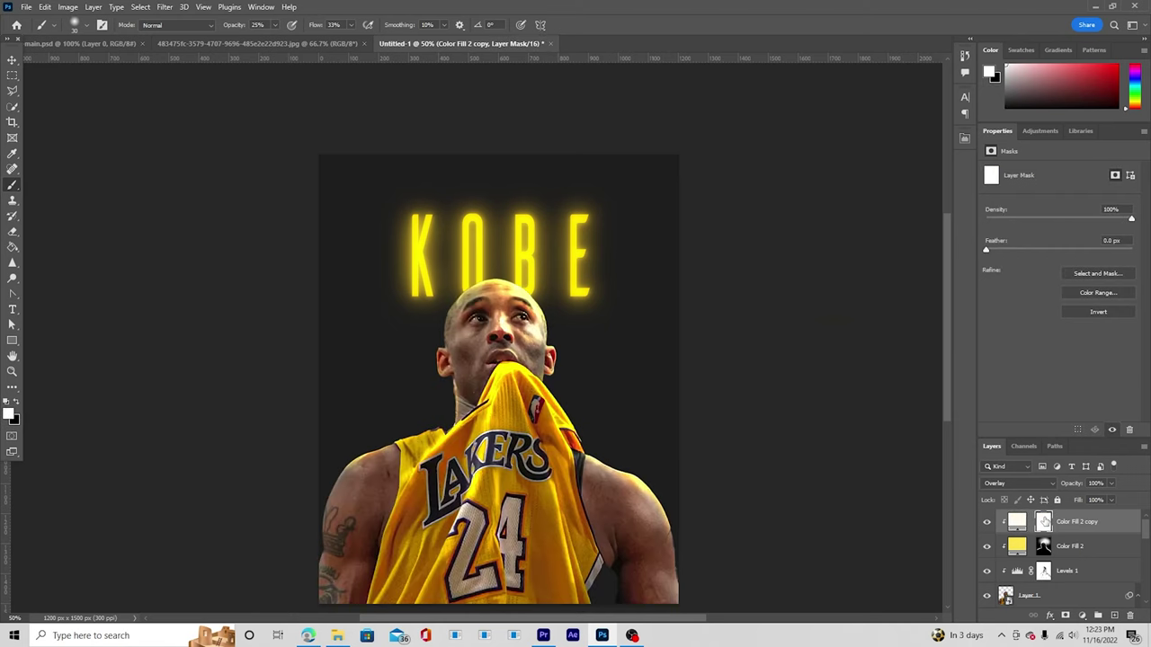
key("ctrl+i")
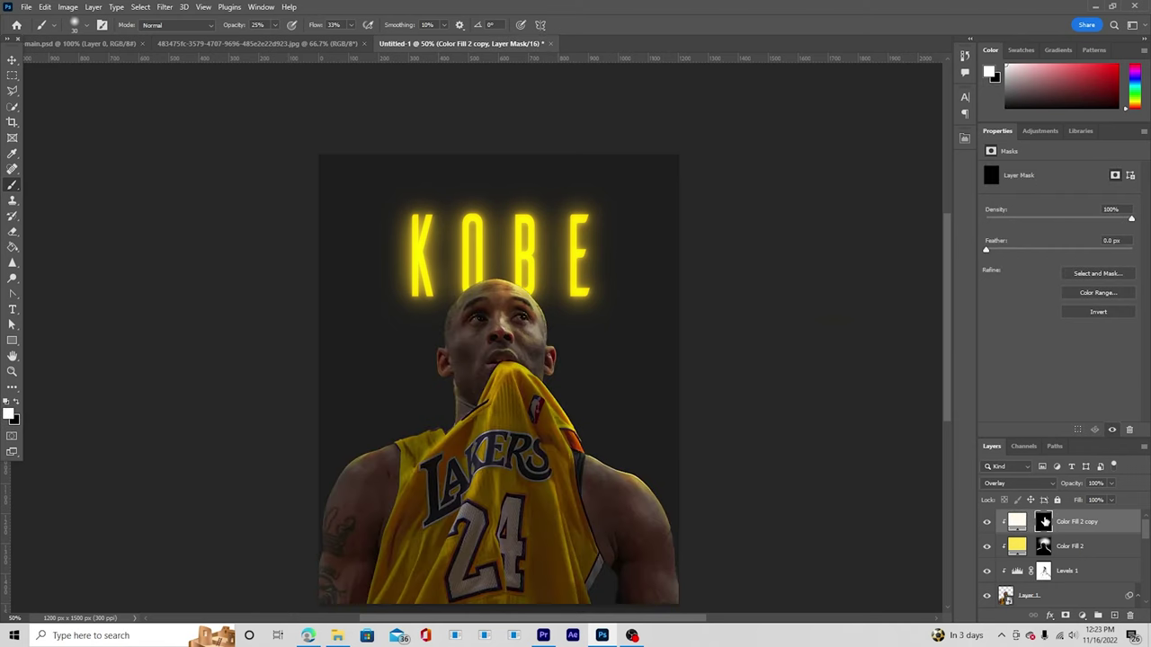
Paint a white highlight along the top edge of the head on the copy's mask with a 50 px brush at 100% opacity.
key("ctrl+plus")
key("ctrl+plus")
key("ctrl+plus")
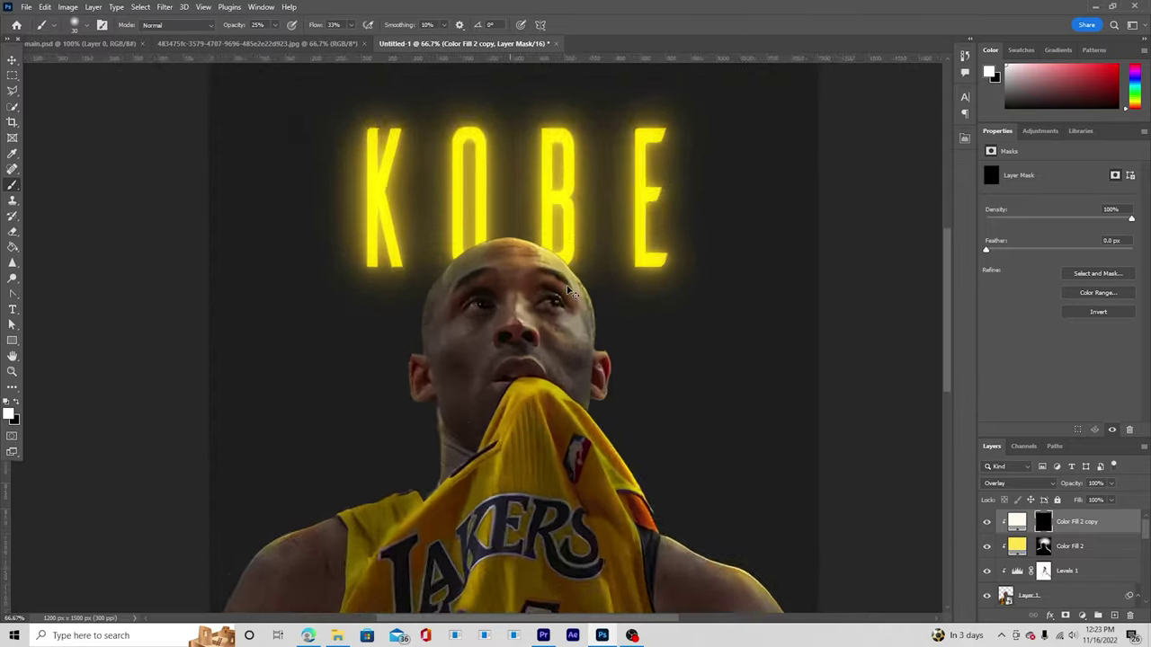
left_click_drag(705, 188, 681, 340)
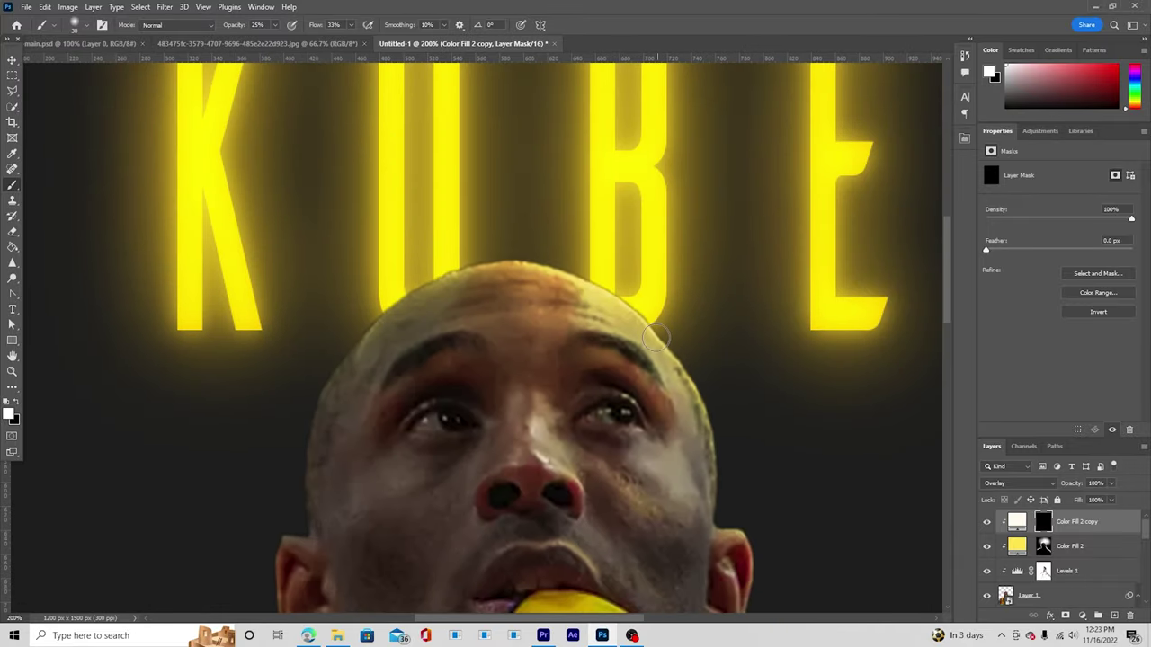
key("bracketright")
key("bracketright")
left_click(275, 25)
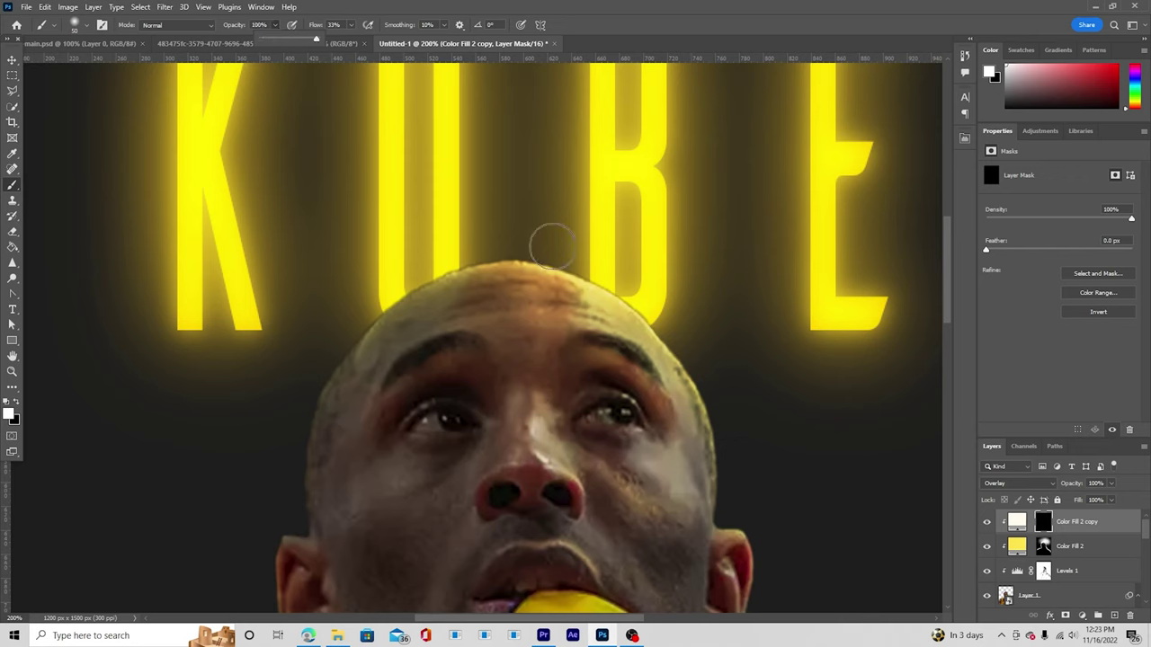
left_click(315, 41)
mouse_move(588, 259)
left_mouse_down()
mouse_move(675, 317)
mouse_move(619, 268)
mouse_move(542, 239)
mouse_move(567, 252)
mouse_move(498, 237)
mouse_move(407, 262)
mouse_move(513, 245)
mouse_move(669, 305)
mouse_move(723, 412)
mouse_move(739, 495)
mouse_move(739, 466)
mouse_move(685, 331)
mouse_move(638, 274)
mouse_move(655, 309)
mouse_move(534, 229)
left_mouse_up()
Paint fine highlights on the nose, lip, ear and side of the head with a roughly 10 px brush at 36% opacity.
key("bracketleft")
key("bracketleft")
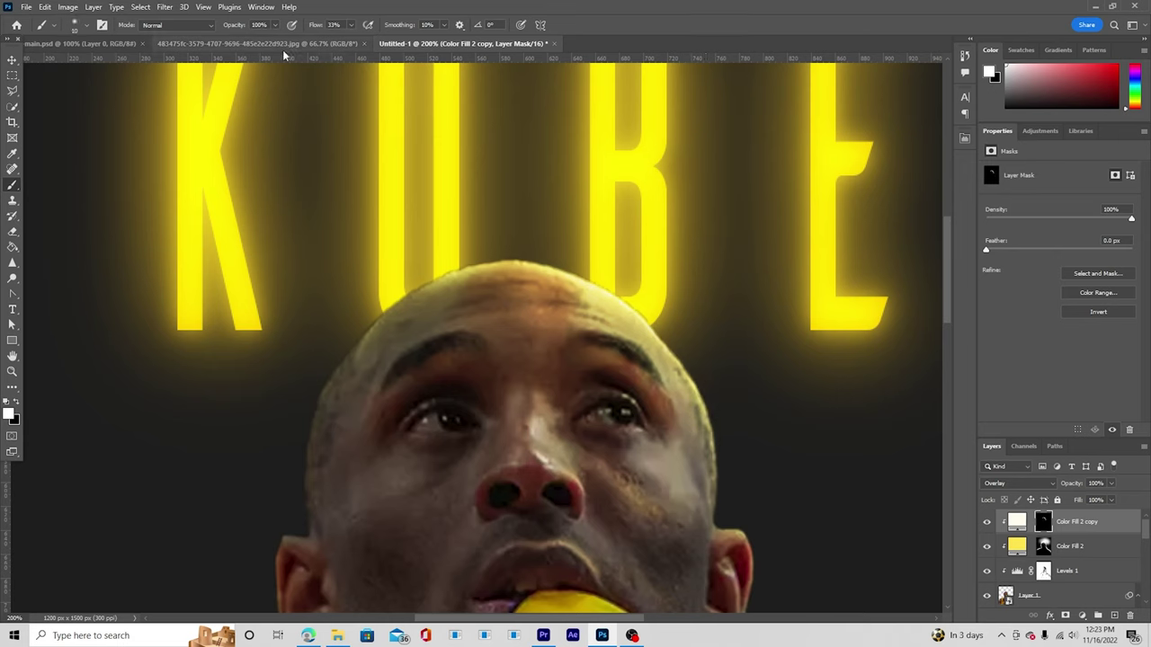
left_click(274, 25)
left_click_drag(265, 41, 235, 42)
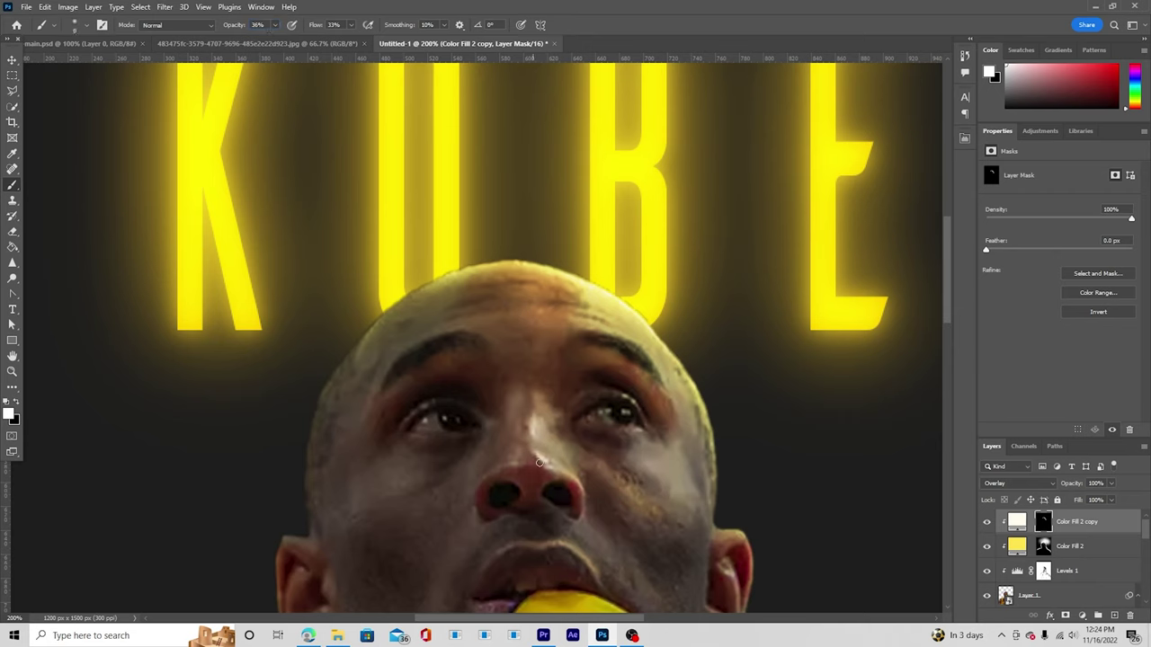
left_click_drag(534, 441, 567, 474)
scroll(663, 589, "down", 5)
left_click_drag(533, 366, 570, 409)
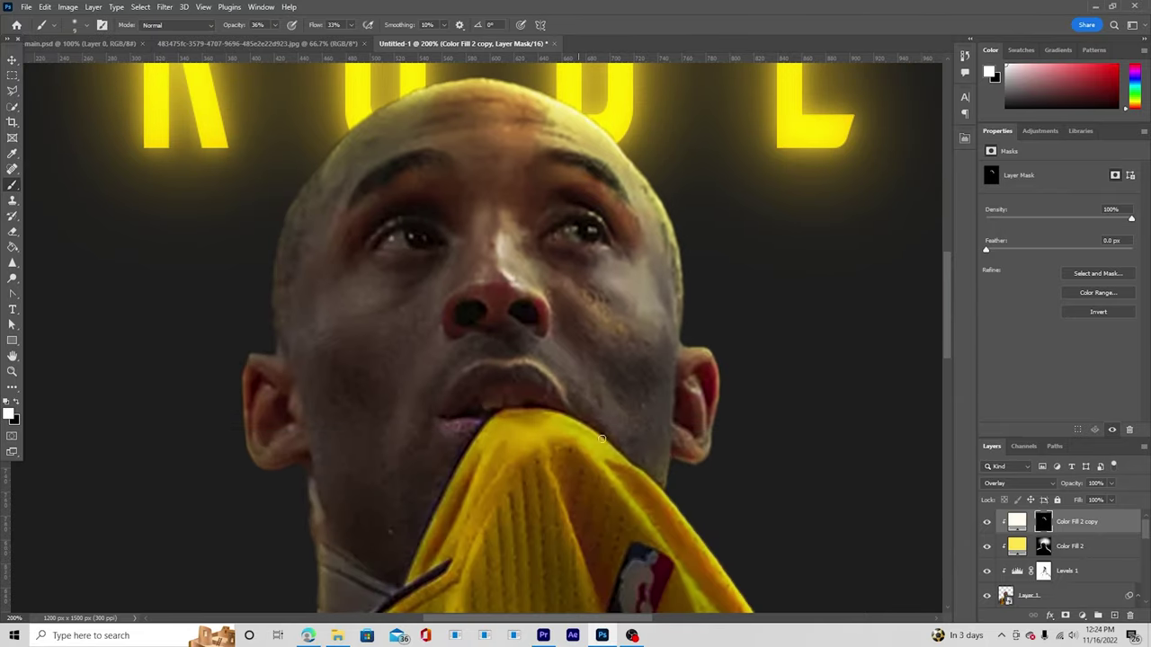
left_click_drag(715, 413, 694, 454)
left_click_drag(680, 309, 674, 399)
Enlarge the brush to 70 px and paint broader soft highlights over the face and along the shoulder.
key("bracketright")
key("bracketright")
mouse_move(552, 283)
left_mouse_down()
mouse_move(623, 347)
mouse_move(661, 349)
left_mouse_up()
left_click_drag(493, 270, 493, 235)
left_click_drag(546, 298, 546, 324)
mouse_move(649, 484)
left_mouse_down()
mouse_move(565, 297)
mouse_move(653, 357)
mouse_move(788, 410)
left_mouse_up()
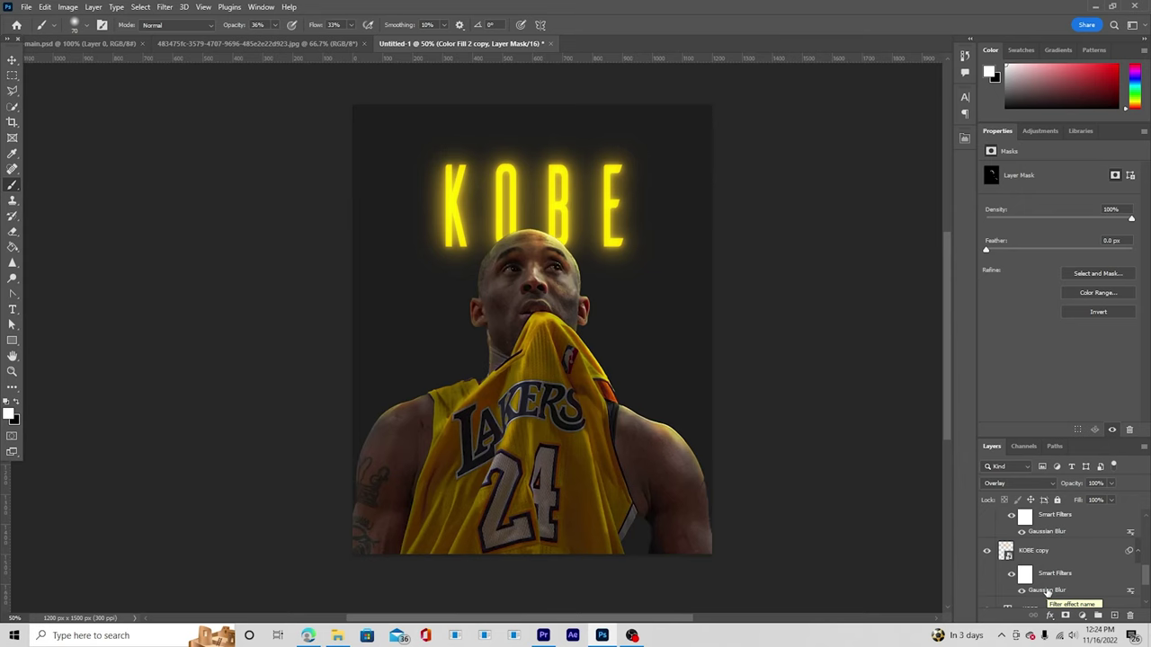
Add a new layer directly above Color Fill 1 and choose the 2000 px smoke brush.
scroll(1025, 589, "down", 2)
left_click(1013, 572)
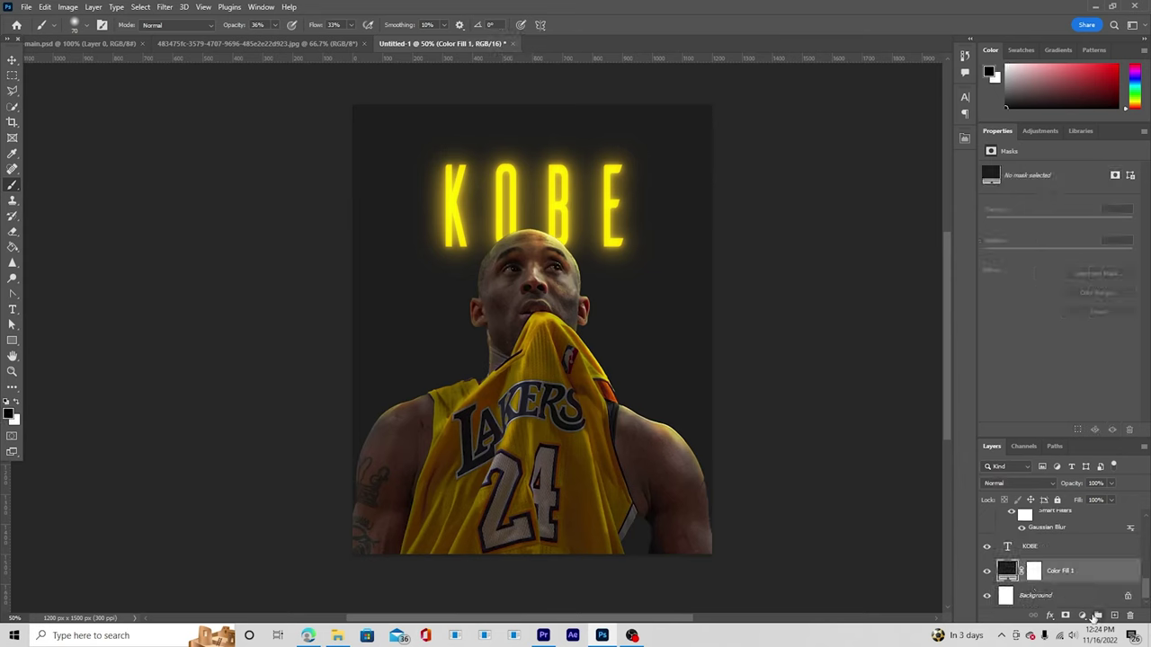
left_click(1114, 616)
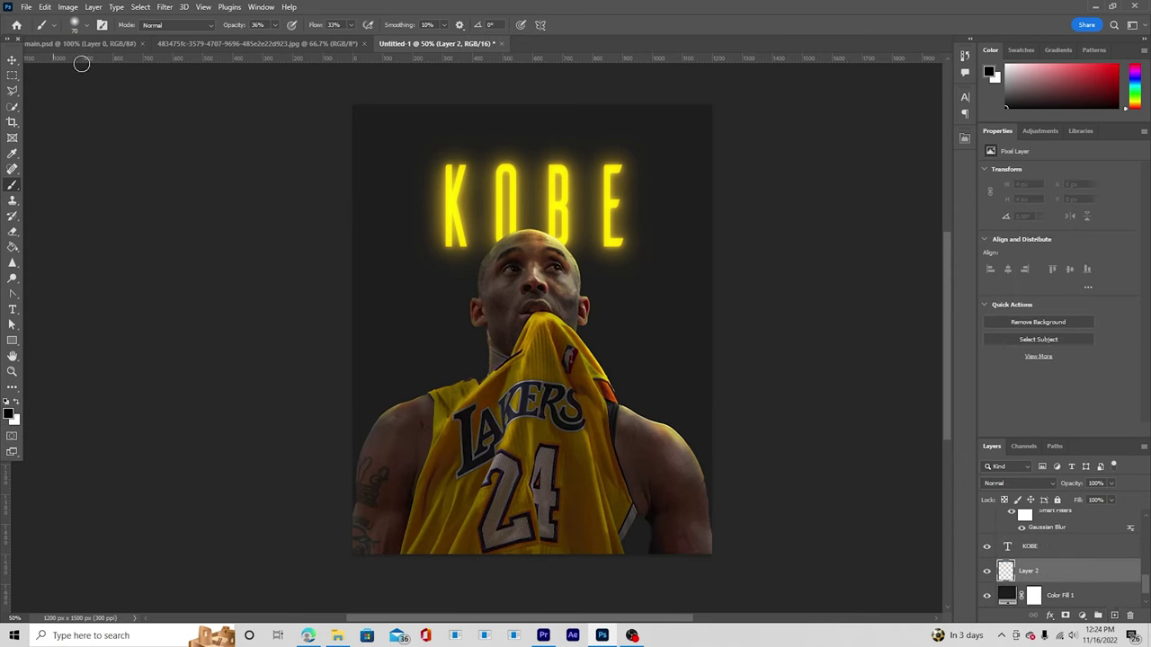
left_click(76, 24)
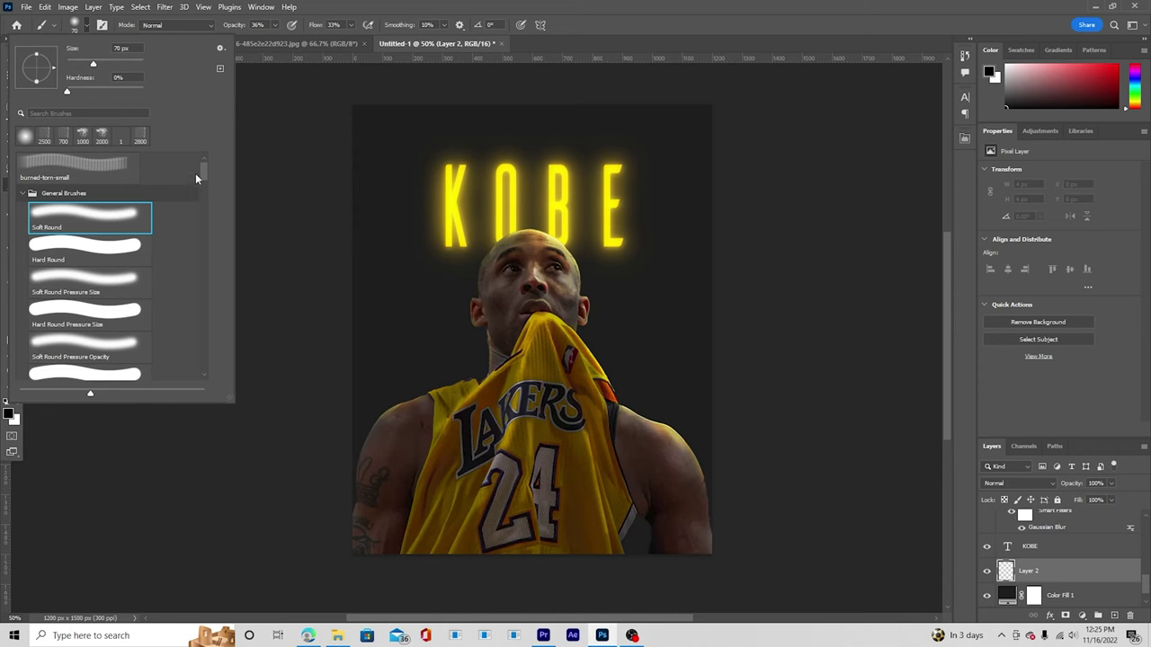
left_click(102, 136)
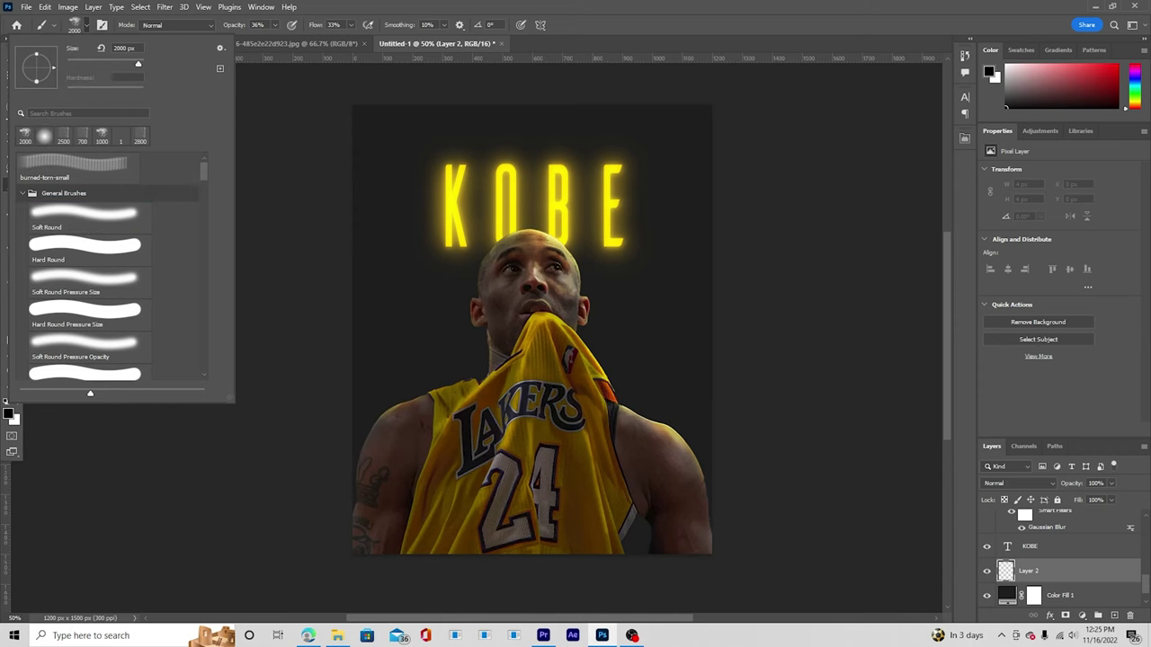
left_click(1002, 580)
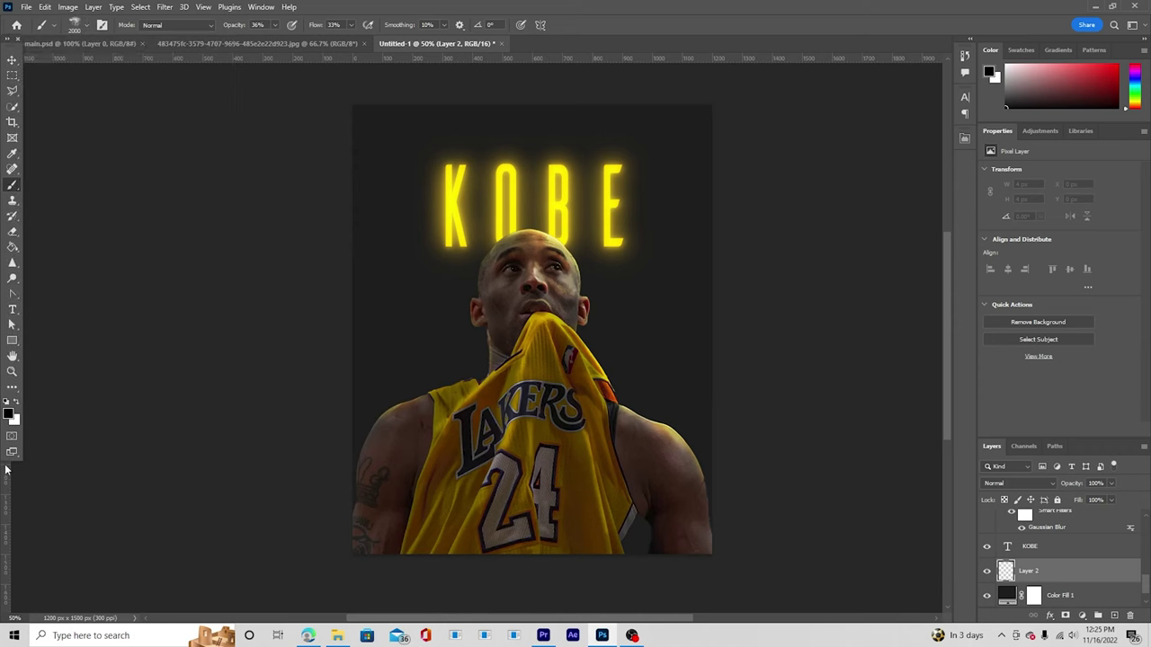
Set the foreground colour to dark yellow 302c19, starting from a yellow sampled in the KOBE title.
left_click(10, 414)
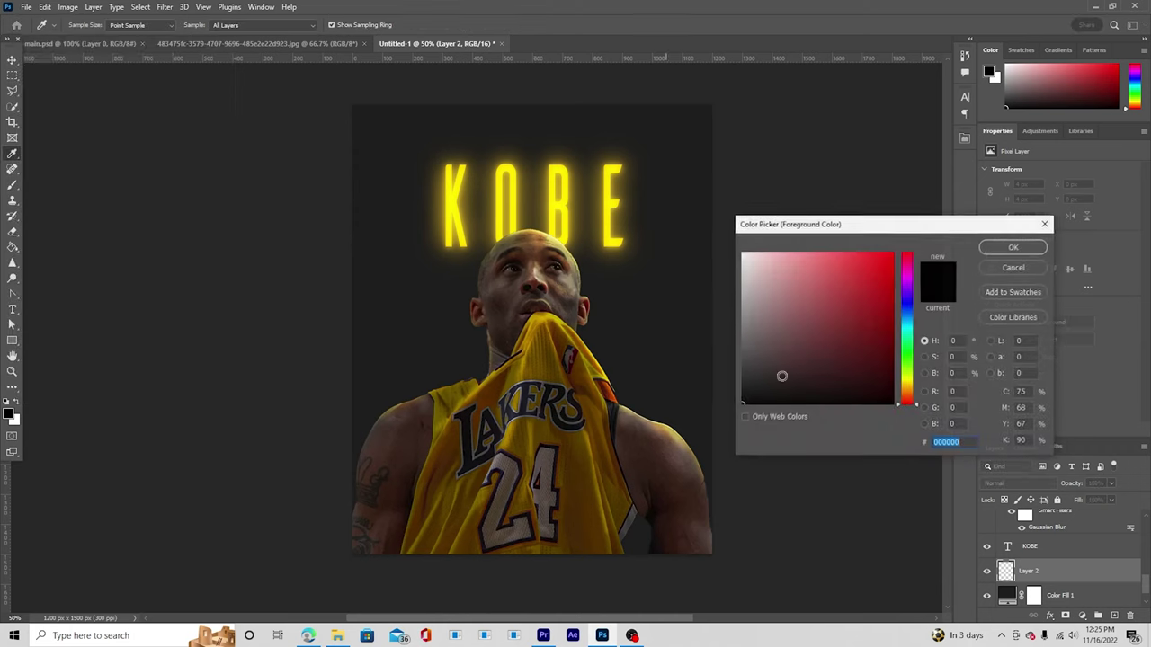
left_click(569, 233)
mouse_move(787, 359)
left_mouse_down()
mouse_move(763, 370)
mouse_move(814, 376)
left_mouse_up()
left_click(917, 384)
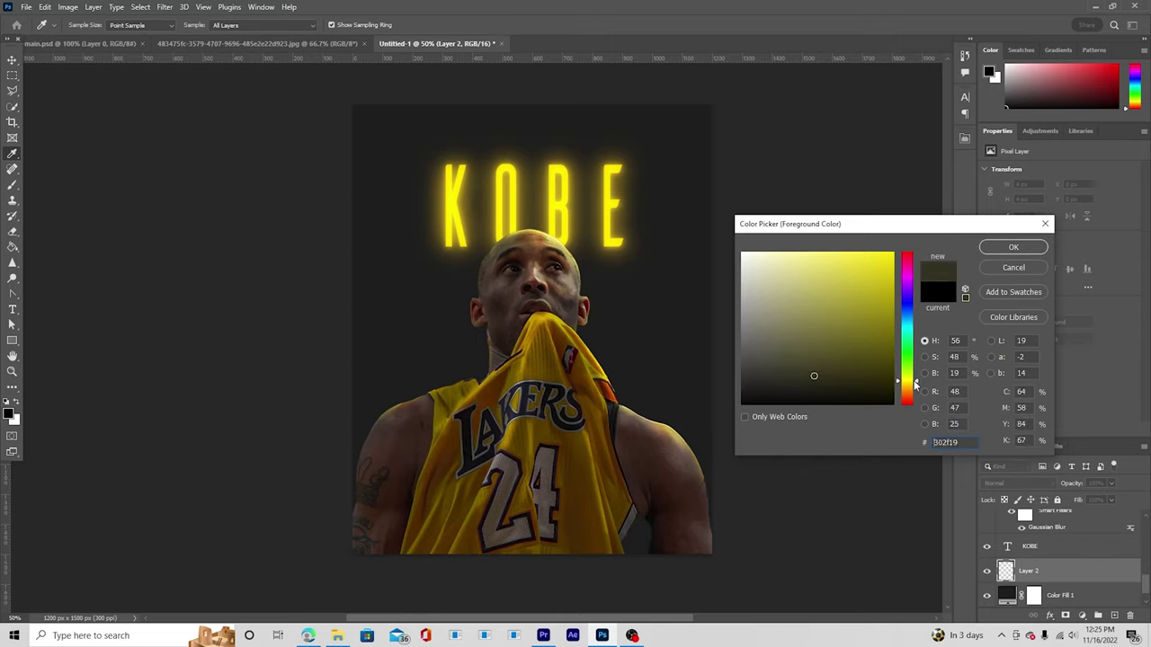
left_click(993, 249)
Stamp dark yellow smoke across the background on Layer 2 and raise the brush opacity to 100%.
key("b")
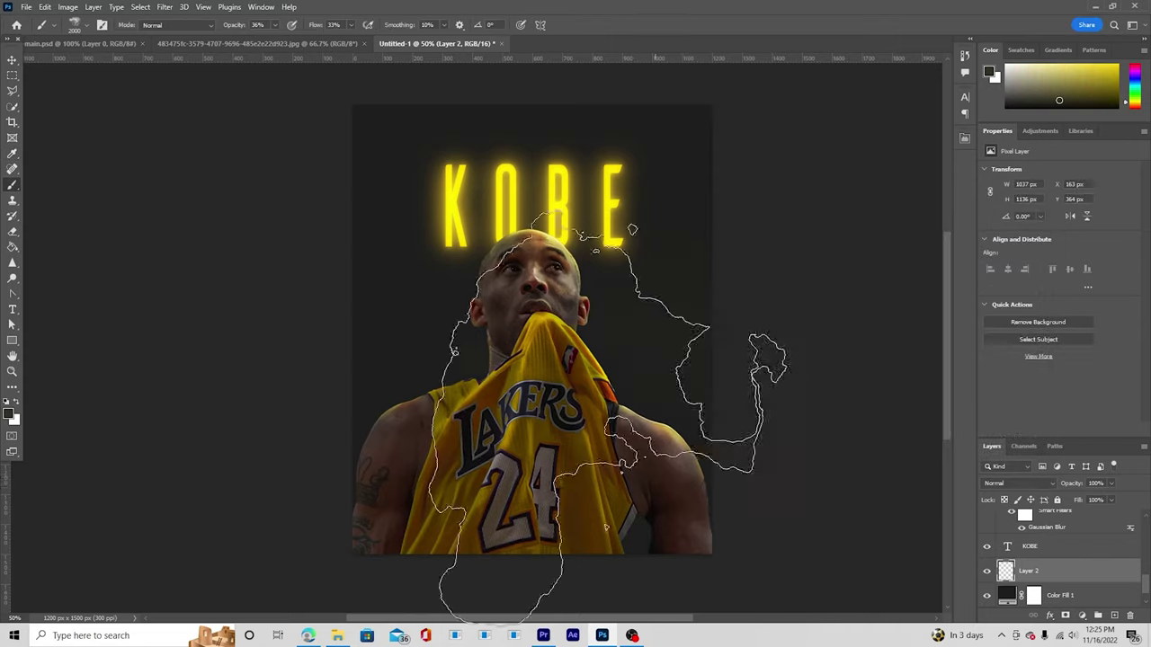
left_click(444, 345)
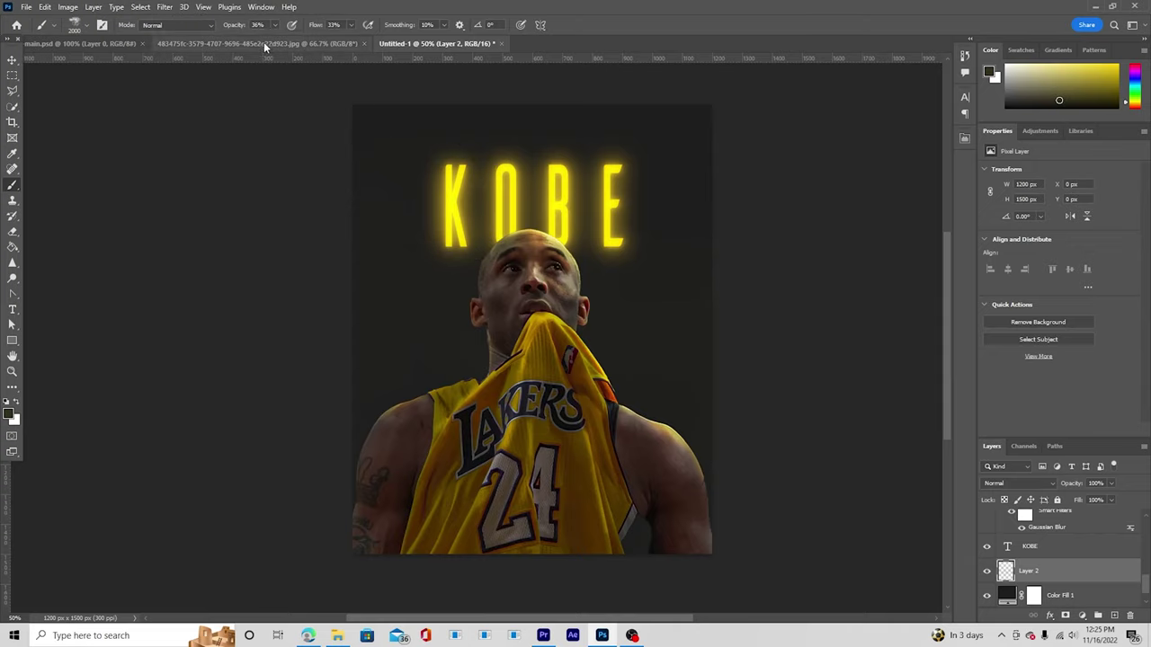
left_click_drag(293, 42, 318, 43)
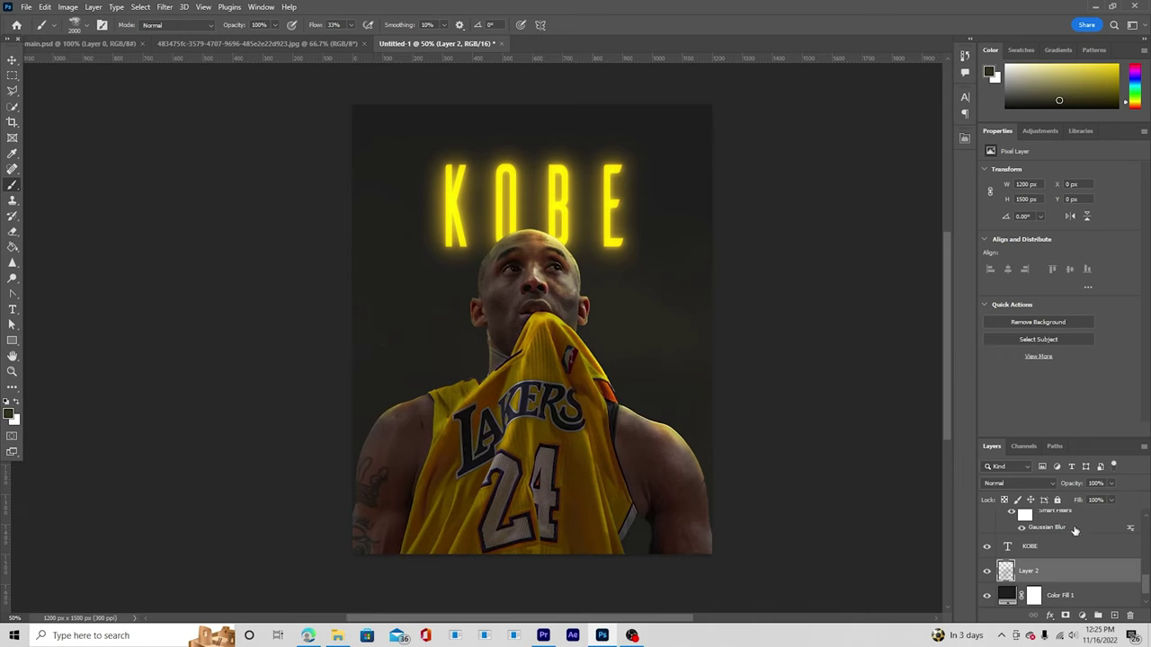
Change the foreground colour to the light warm grey b2af9e.
left_click(11, 414)
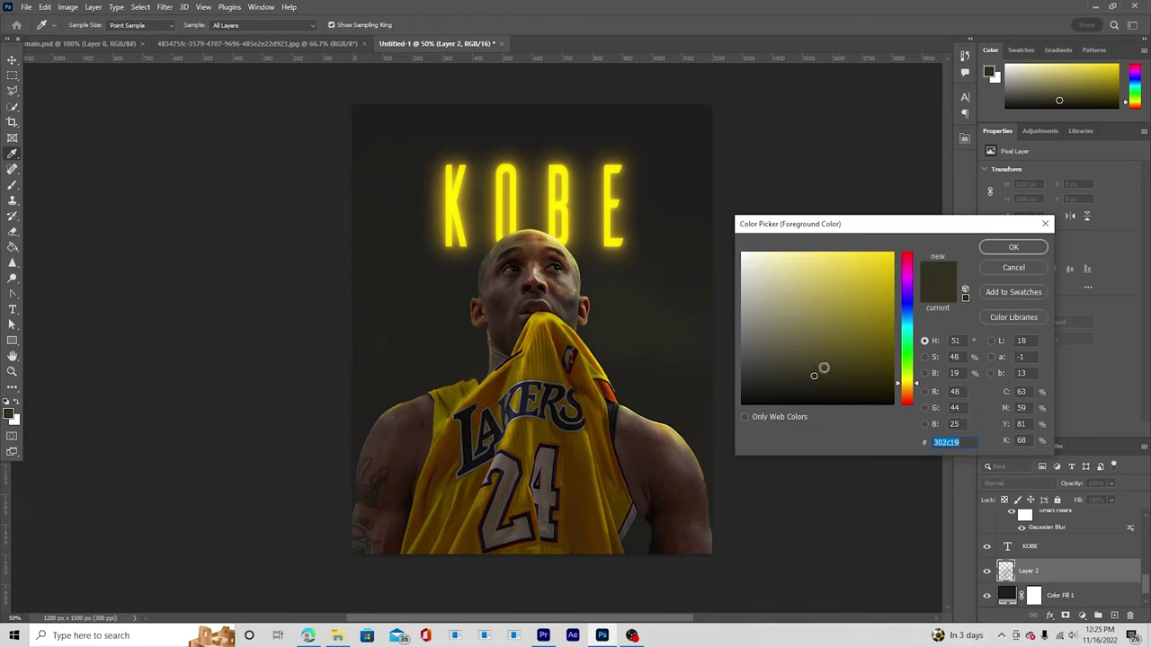
left_click(755, 304)
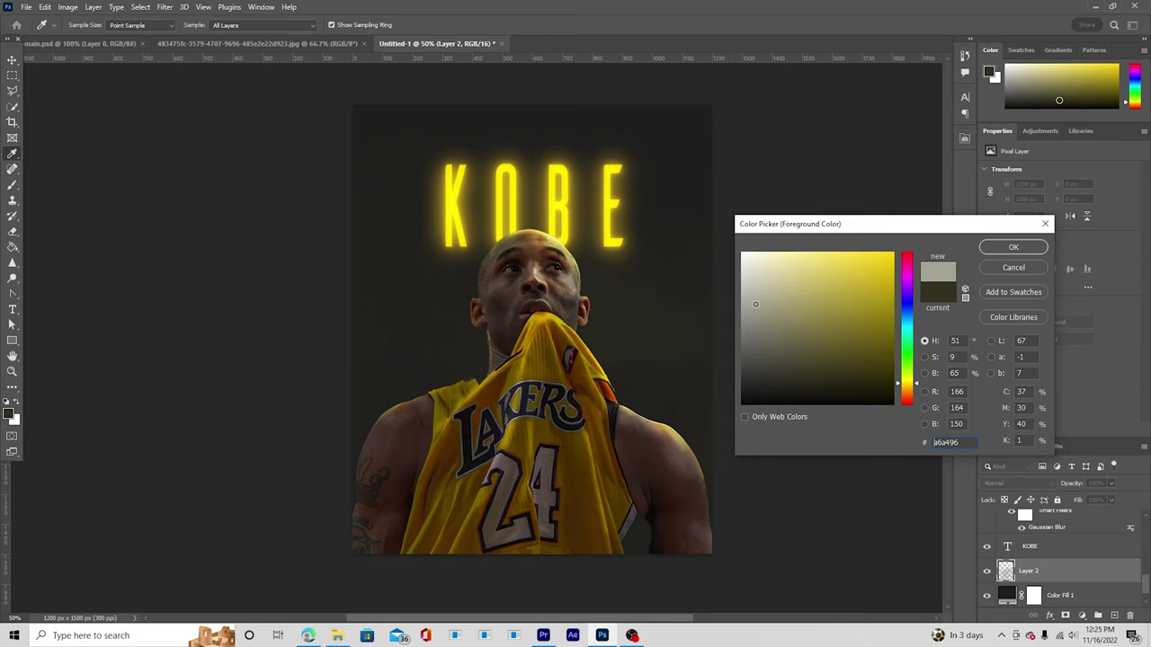
left_click_drag(755, 304, 758, 298)
left_click(1003, 250)
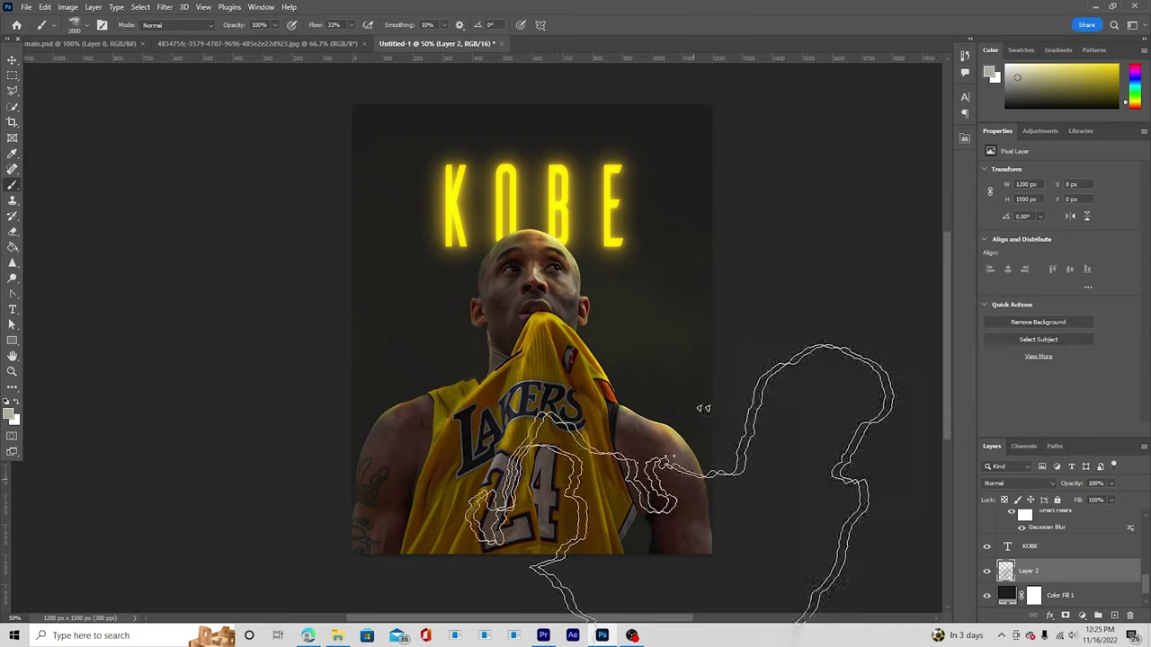
Stamp light grey smoke behind the player's head and shoulders on Layer 2, varying the smoke brush size from 1200 px.
key("bracketleft")
key("bracketleft")
key("bracketleft")
key("bracketleft")
key("bracketleft")
key("bracketleft")
key("bracketleft")
key("bracketleft")
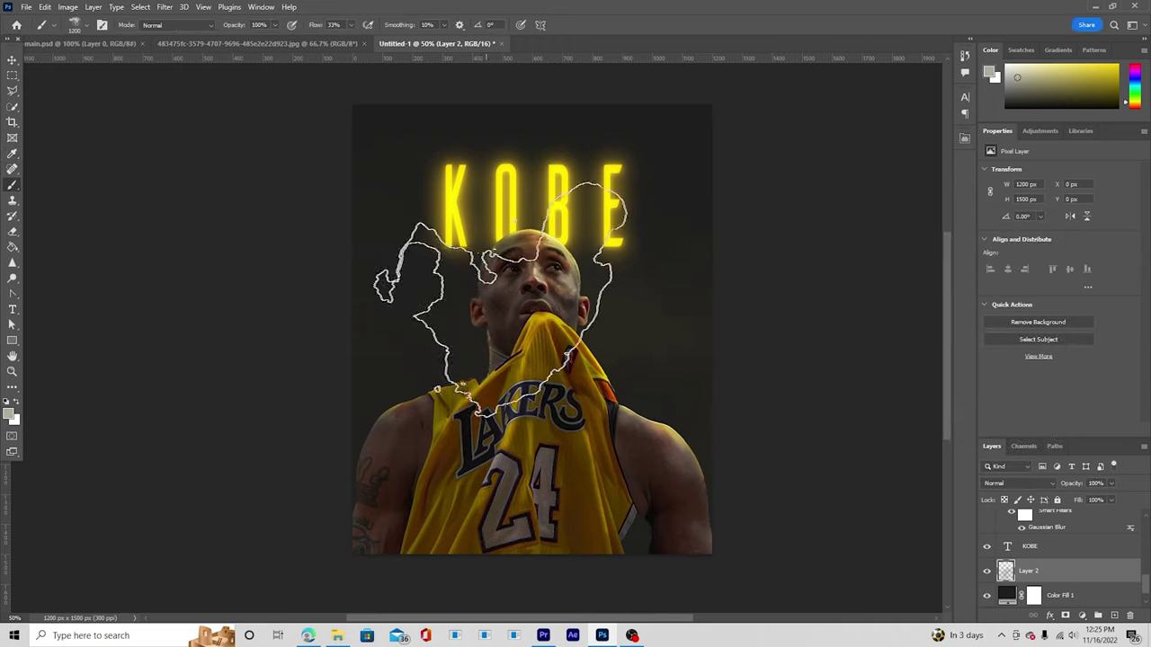
left_click(529, 286)
key("bracketleft")
key("bracketleft")
key("bracketleft")
left_click(436, 368)
key("bracketright")
key("bracketright")
key("bracketright")
key("bracketright")
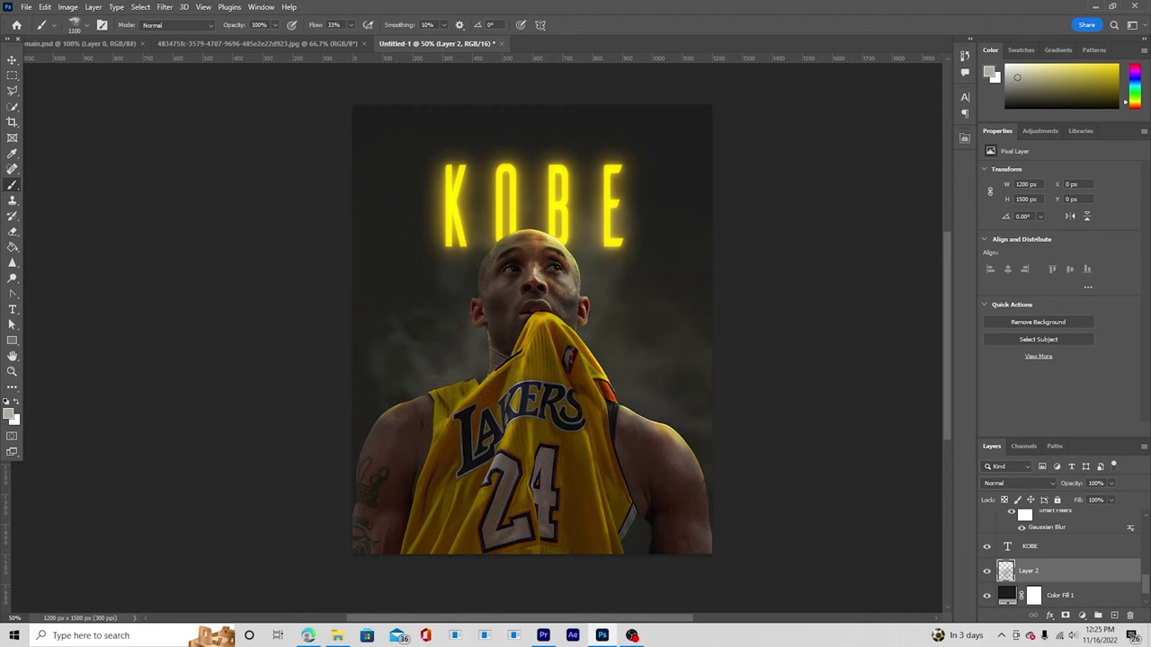
Lower Layer 2's opacity to about 41% and add a new layer above it.
left_click(1110, 485)
left_click(1082, 499)
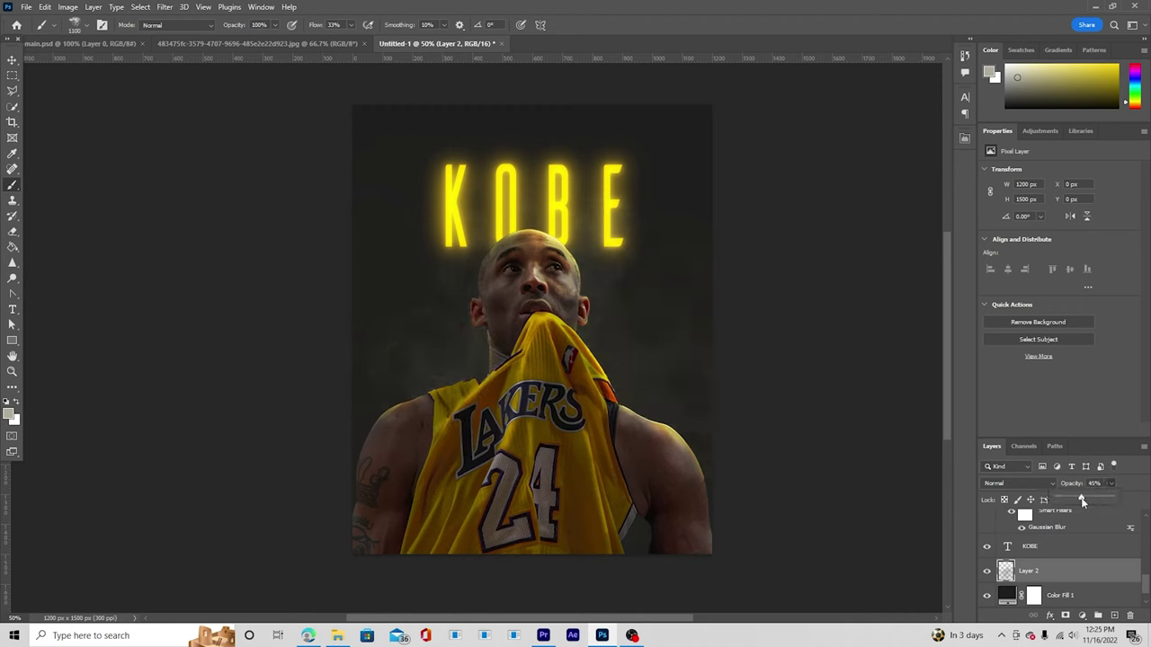
left_click(1114, 615)
Set the foreground colour to golden yellow ffcc00, starting from a yellow sampled in the KOBE title.
left_click(11, 410)
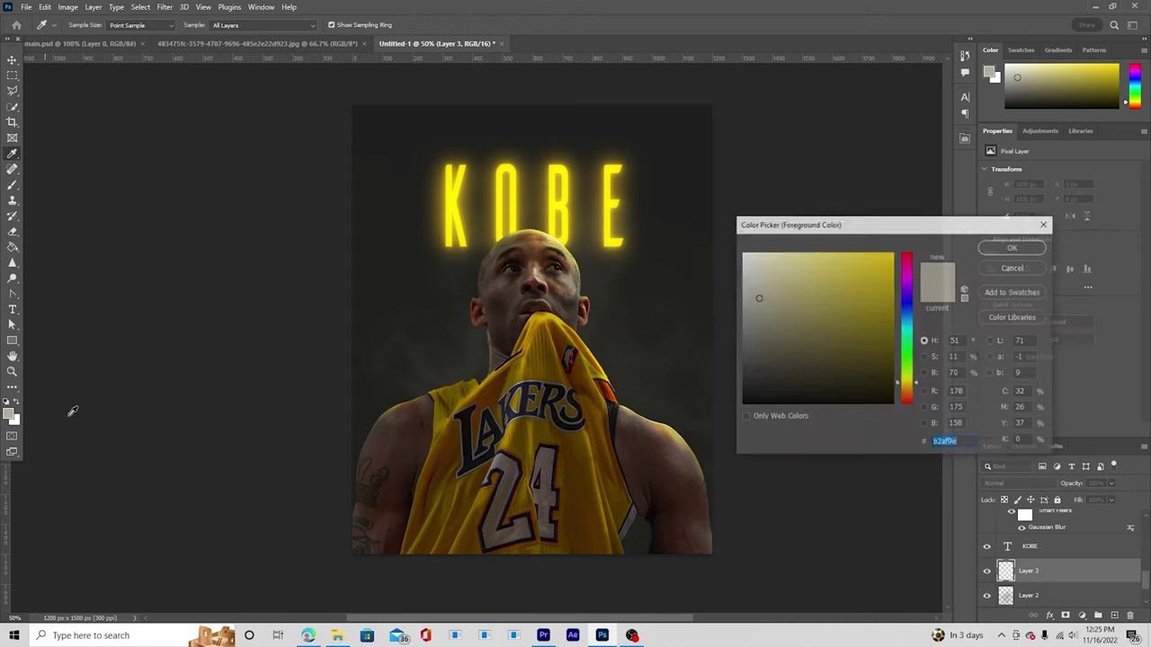
left_click(608, 228)
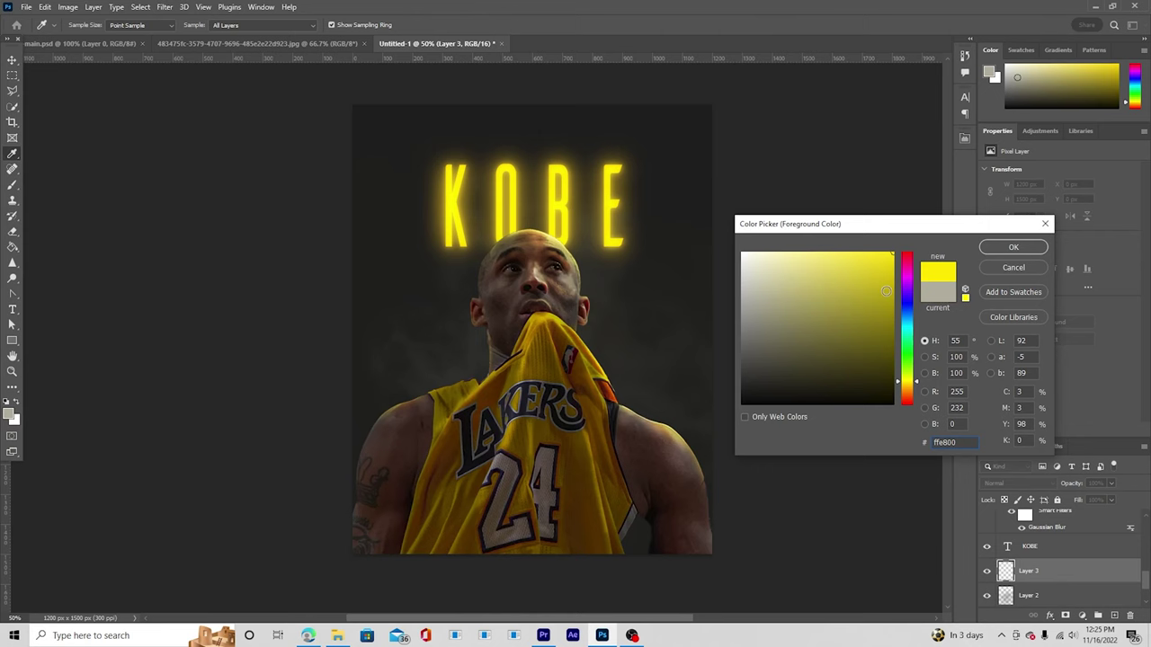
left_click_drag(916, 385, 918, 388)
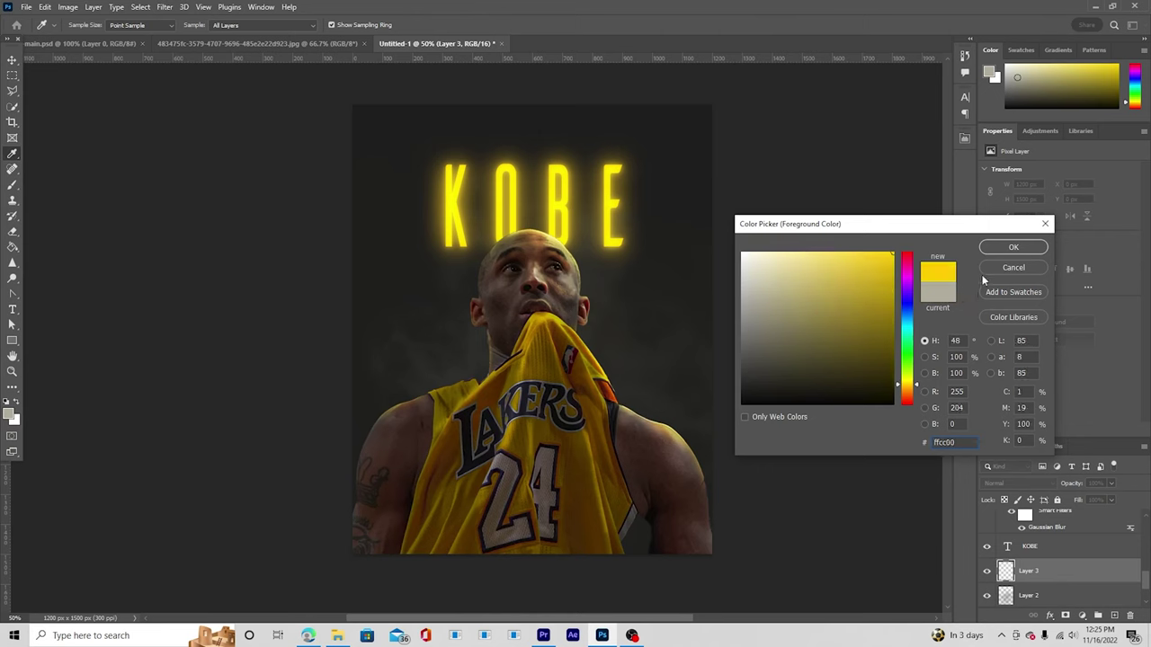
left_click(989, 250)
Stamp golden smoke around the title and player on Layer 3 with the smoke brush at 1200 px and 1100 px.
key("b")
left_click(669, 230)
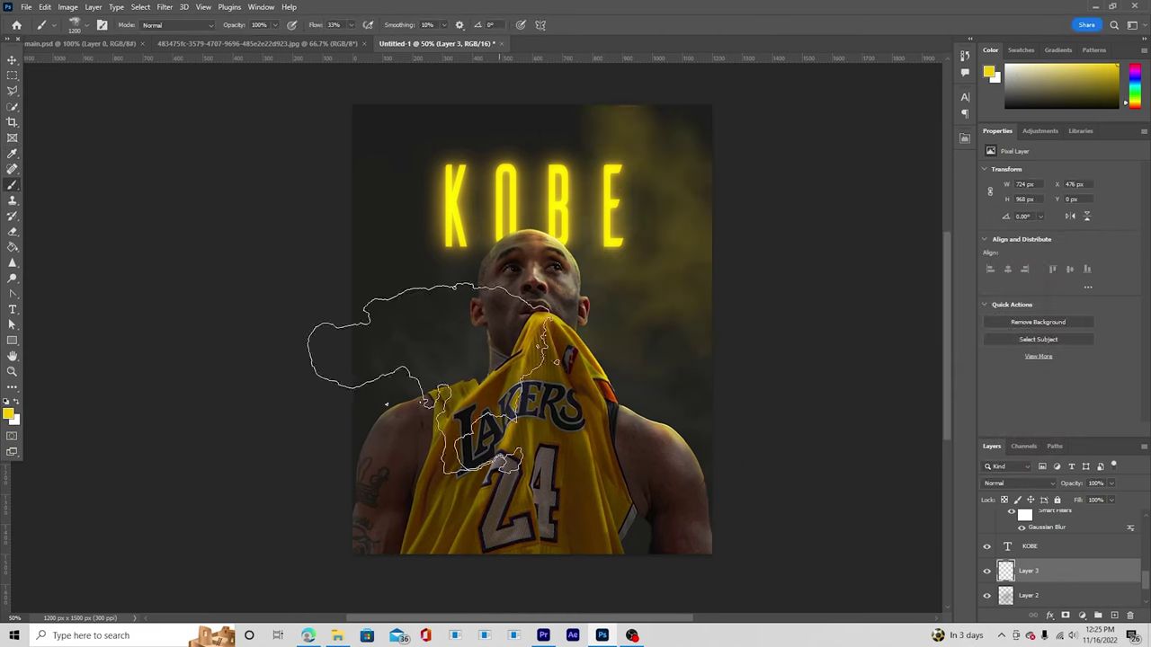
key("bracketleft")
left_click(495, 310)
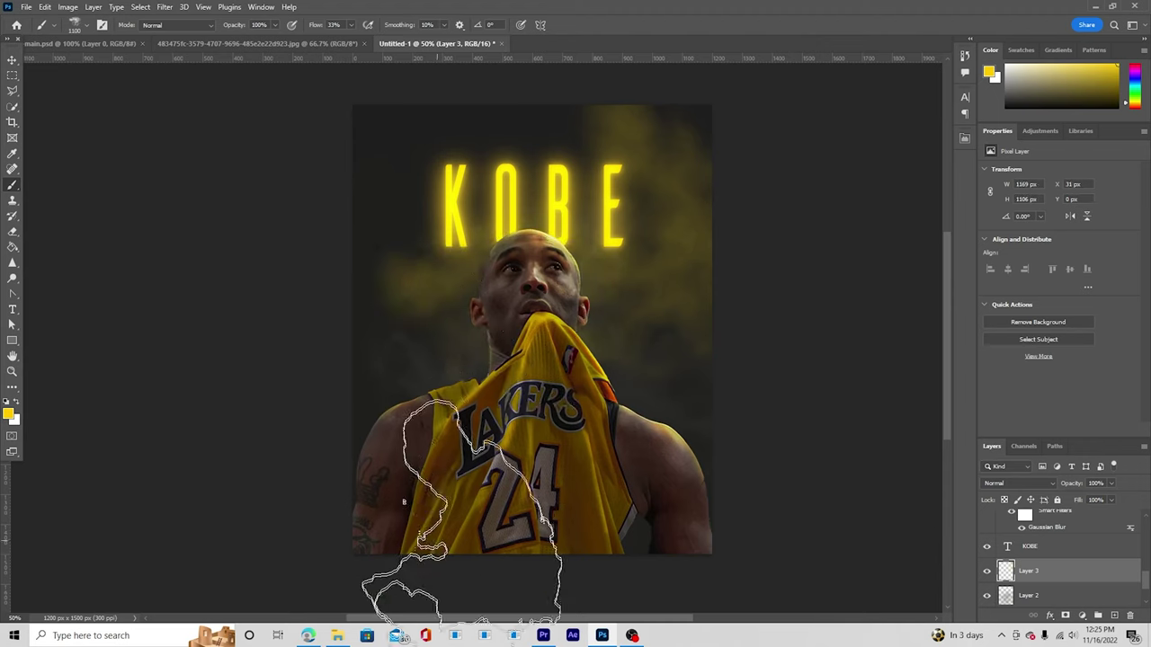
left_click_drag(504, 309, 491, 296)
Move Layer 3 to the top of the layer stack, set its blend mode to Screen and lower its opacity to about 38%.
mouse_move(1022, 577)
left_mouse_down()
mouse_move(1040, 483)
mouse_move(1043, 610)
mouse_move(1057, 509)
left_mouse_up()
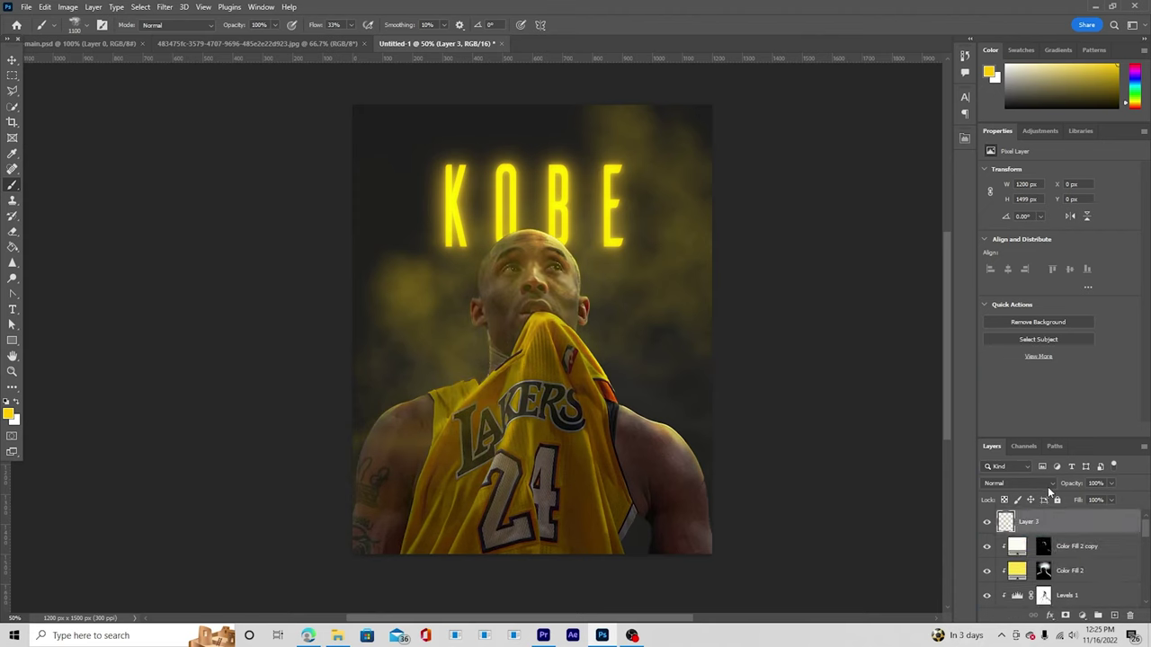
left_click(1048, 484)
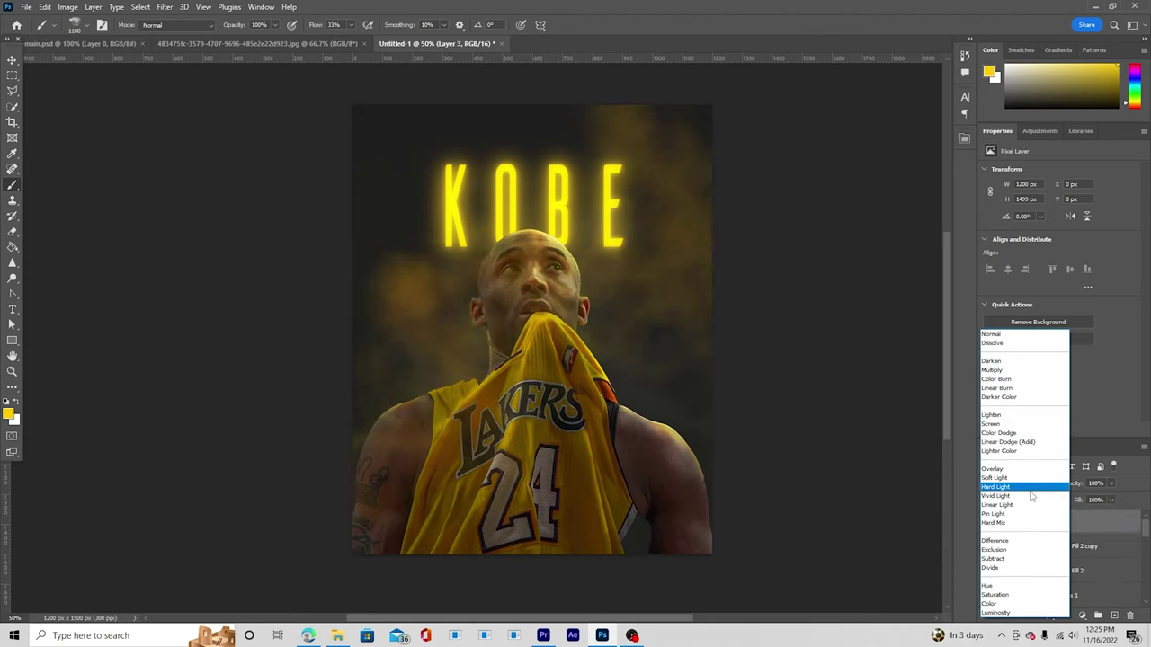
left_click(996, 424)
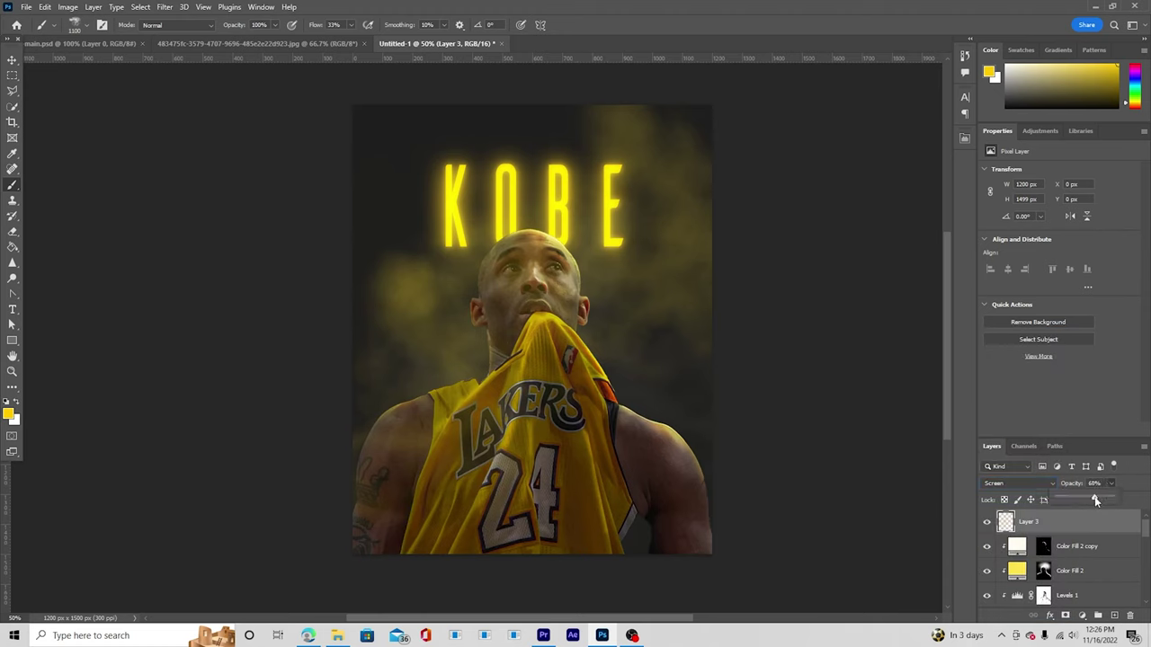
left_click_drag(1088, 495, 1086, 496)
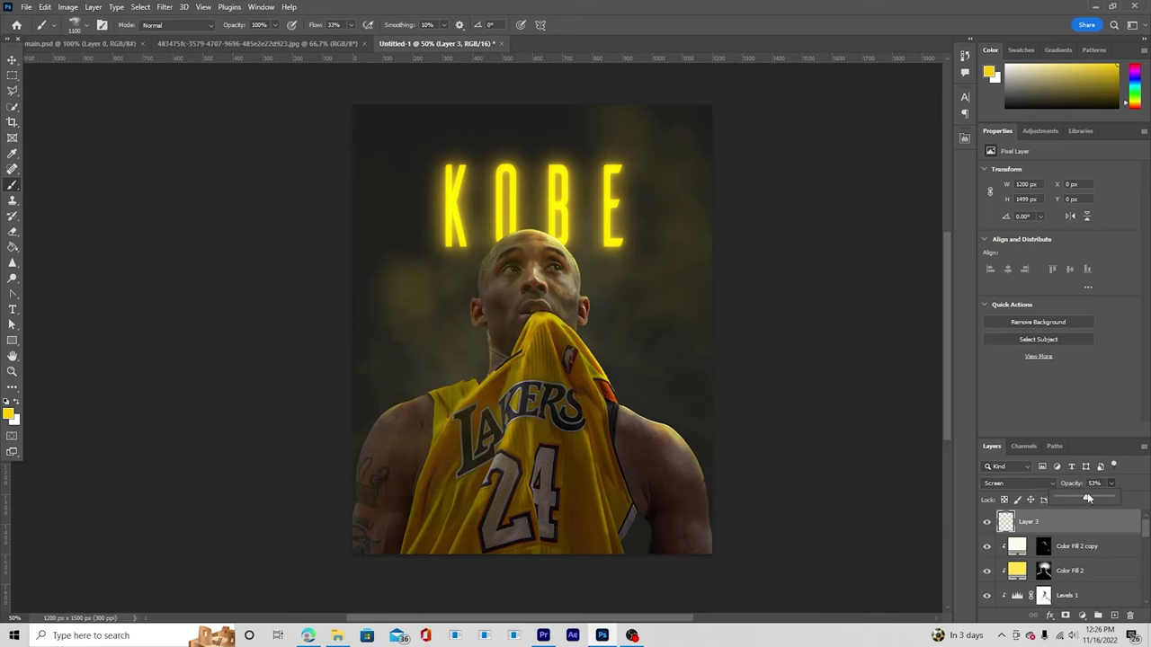
left_click_drag(1084, 501, 1078, 500)
Add a new layer on top and stamp black 000000 smoke over the player's lower body and the poster's edges.
left_click(1114, 615)
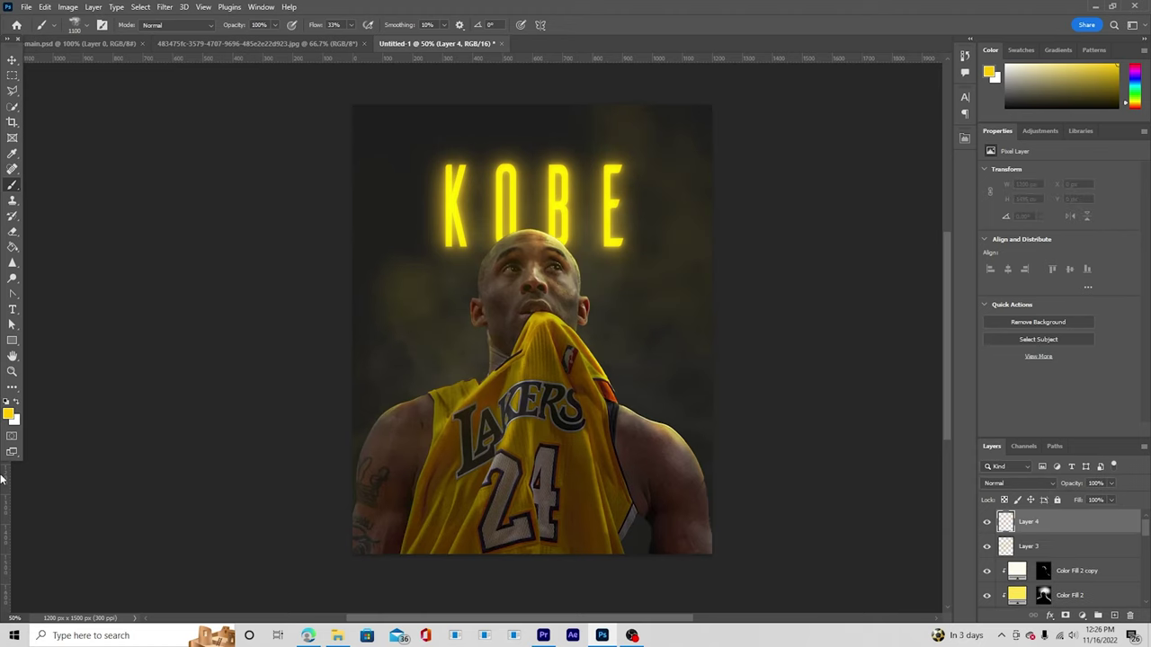
left_click(9, 415)
left_click_drag(821, 370, 628, 479)
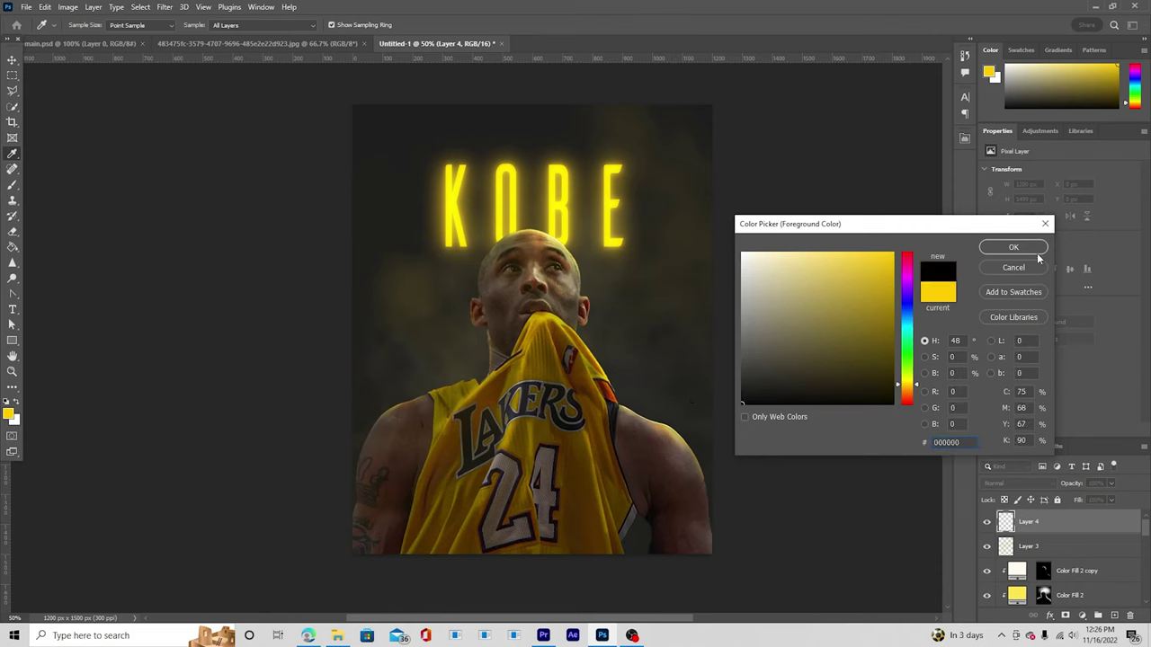
left_click(1034, 250)
key("b")
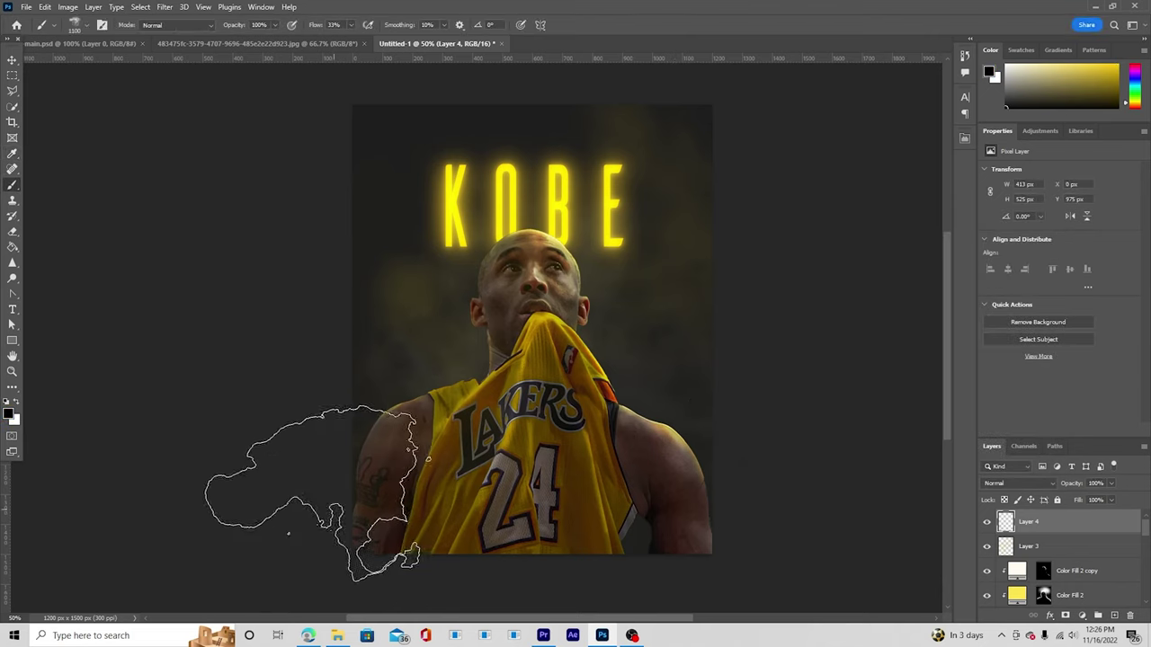
mouse_move(288, 533)
left_mouse_down()
mouse_move(504, 547)
mouse_move(505, 568)
mouse_move(679, 490)
mouse_move(659, 556)
mouse_move(679, 505)
mouse_move(626, 571)
mouse_move(490, 507)
mouse_move(424, 496)
mouse_move(299, 419)
mouse_move(320, 357)
mouse_move(367, 406)
mouse_move(436, 549)
mouse_move(612, 456)
mouse_move(741, 429)
mouse_move(359, 538)
mouse_move(573, 570)
mouse_move(307, 307)
mouse_move(341, 384)
mouse_move(707, 435)
mouse_move(742, 531)
mouse_move(409, 522)
mouse_move(377, 455)
mouse_move(386, 536)
mouse_move(562, 467)
mouse_move(333, 518)
mouse_move(310, 419)
mouse_move(848, 410)
left_mouse_up()
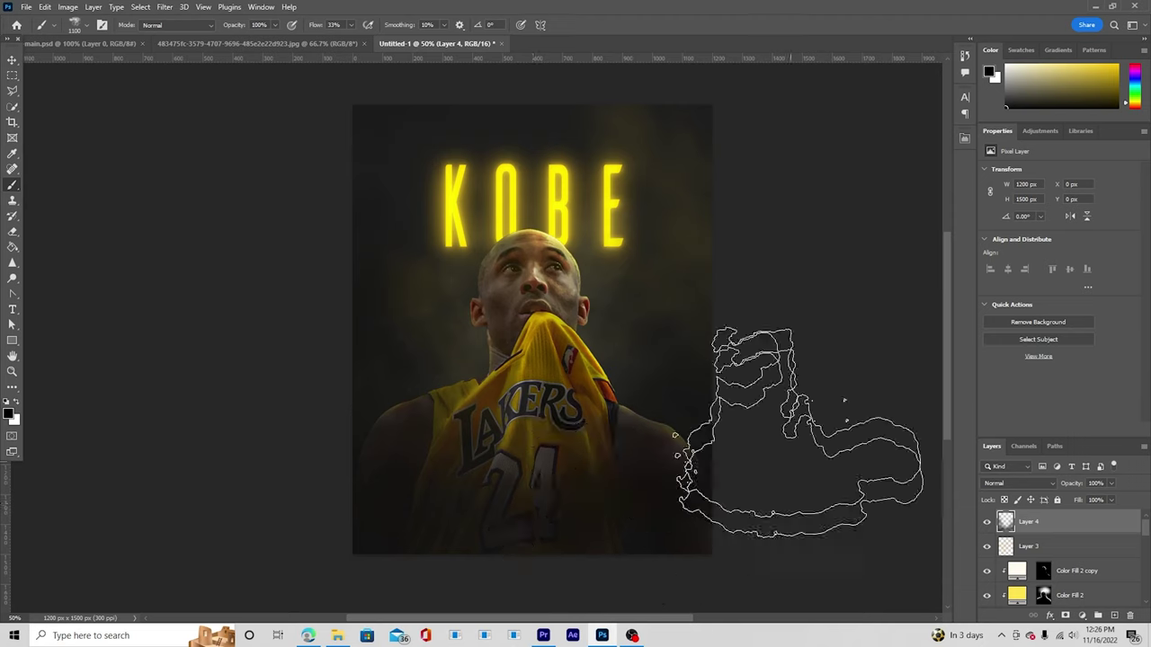
Add another layer on top, stamp white smoke beside the player's head and set the layer's blend mode to Overlay.
left_click(1114, 615)
key("x")
left_click(665, 305)
left_click(1018, 483)
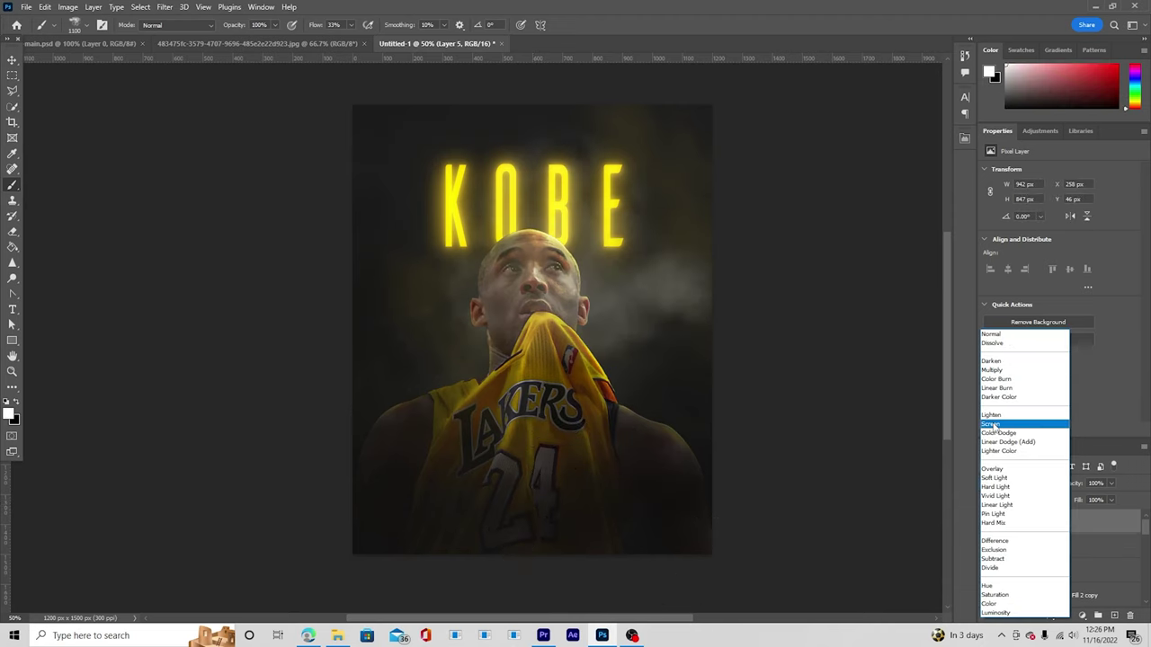
left_click(992, 468)
Reduce the smoke brush to 500 px and stamp white smoke on both sides of the KOBE title on Layer 5.
key("bracketleft")
key("bracketleft")
key("bracketleft")
key("bracketleft")
key("bracketleft")
key("bracketleft")
left_click(608, 172)
left_click(418, 231)
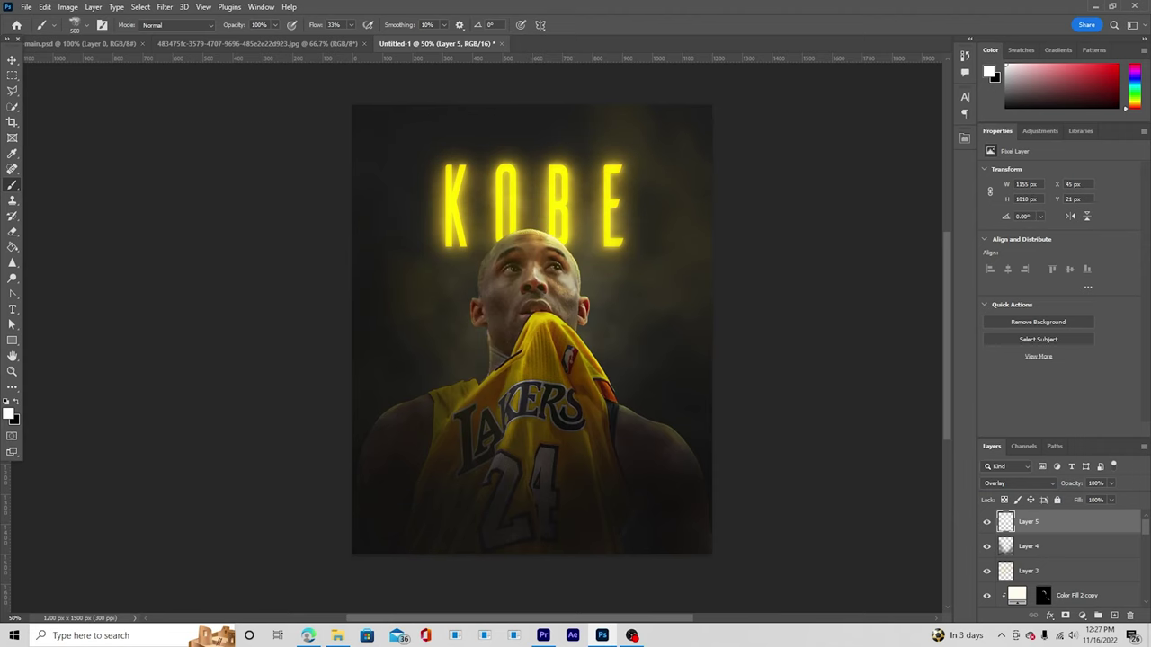
Add a Color Lookup adjustment layer on top and load the windymoodlut 2020.cube 3D LUT into it.
left_click(1085, 616)
left_click(1088, 553)
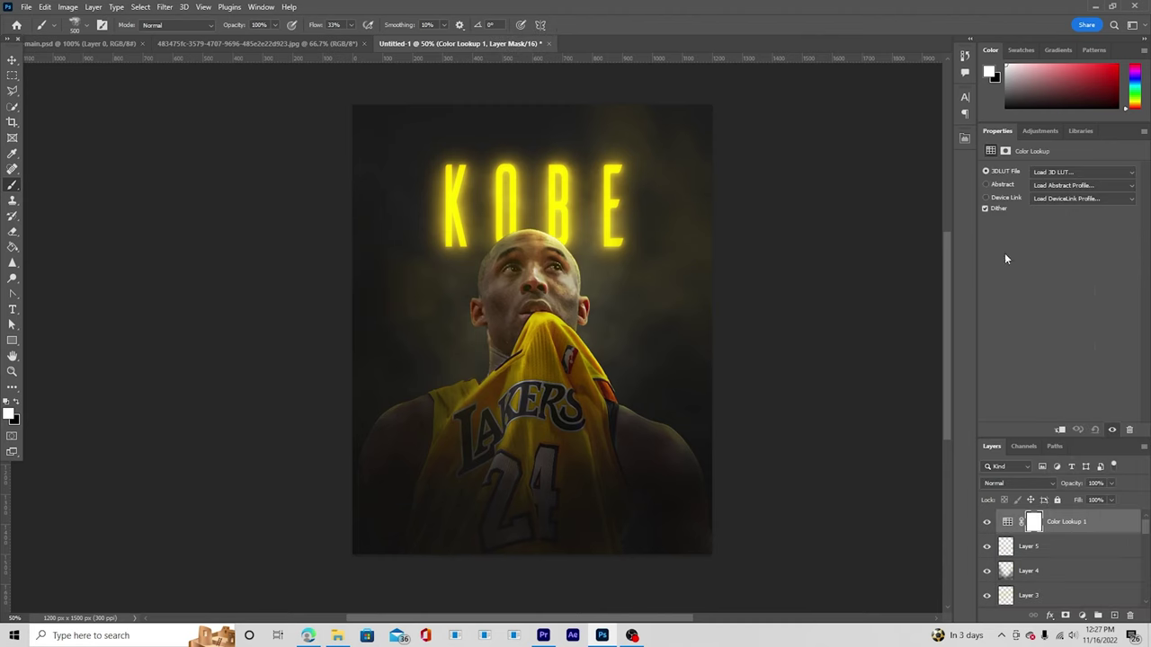
left_click(1045, 176)
left_click(1045, 172)
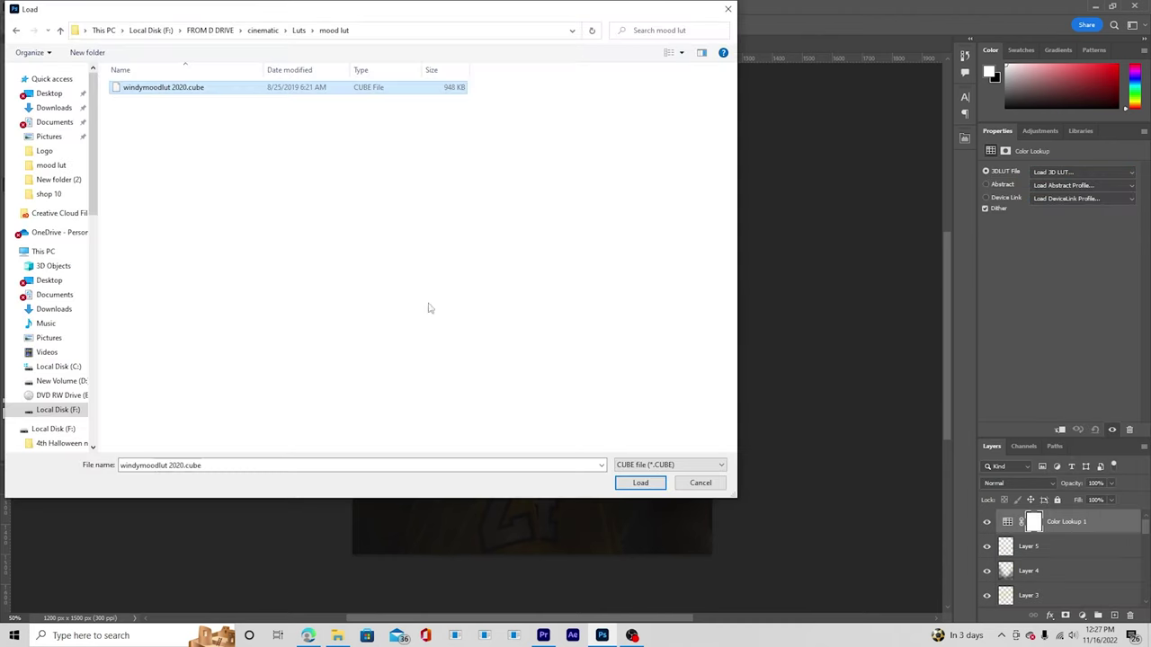
left_click(640, 483)
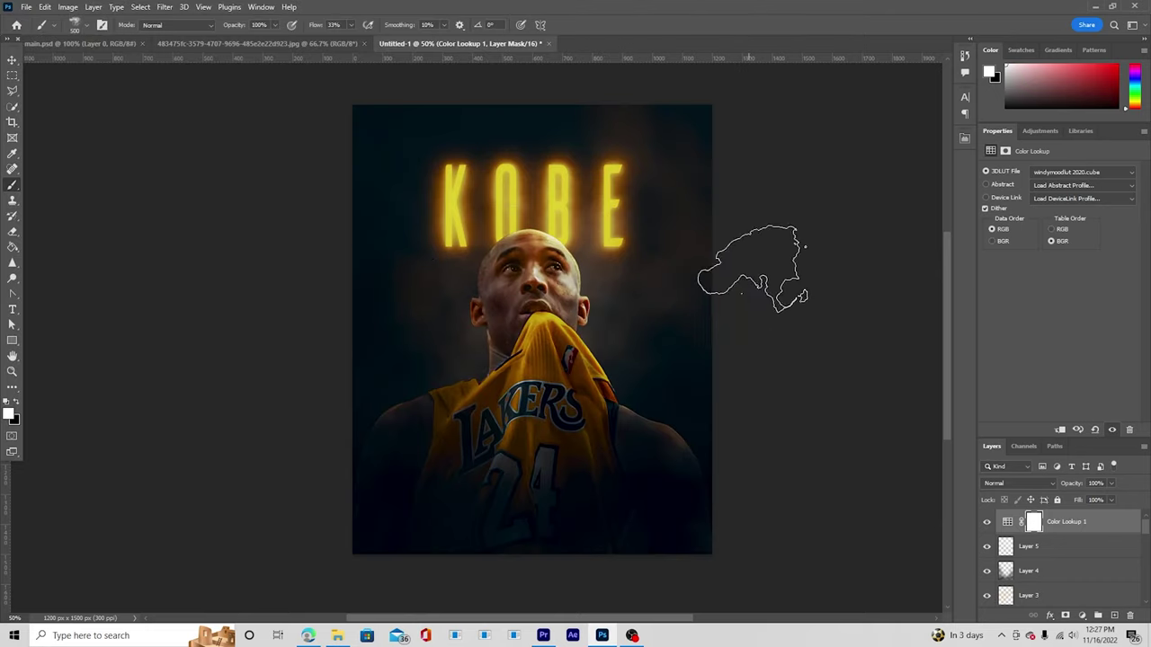
Toggle Layer 5's visibility to compare its effect and lower its opacity to about 47%.
left_click(1012, 554)
left_click(986, 547)
left_click(986, 546)
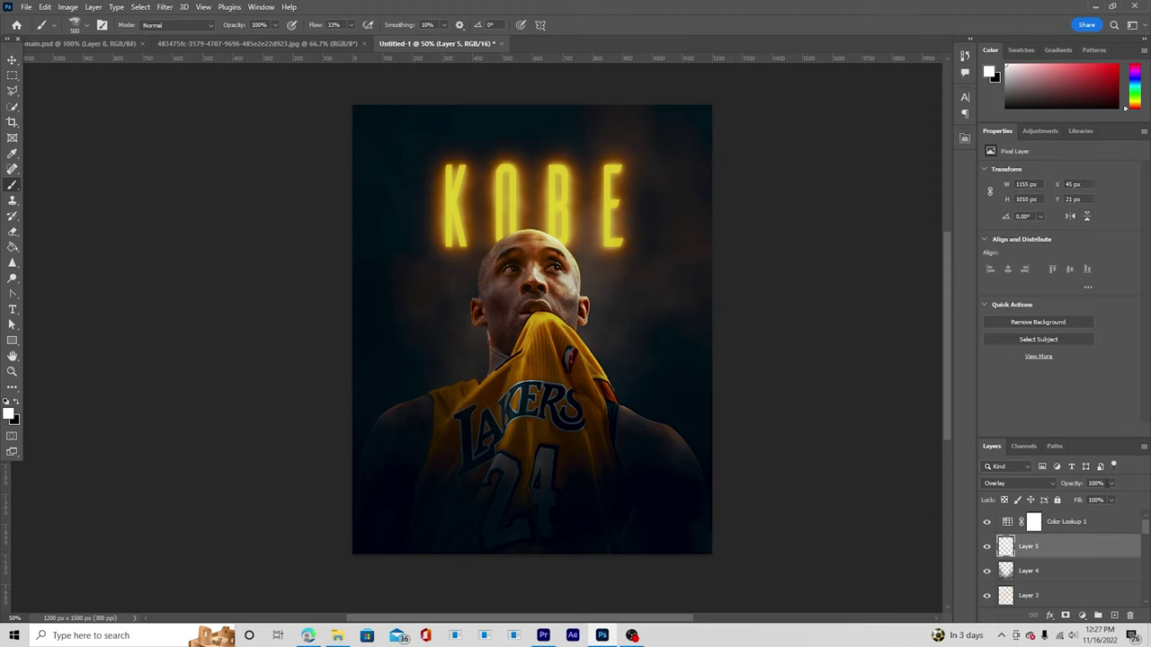
left_click(1111, 484)
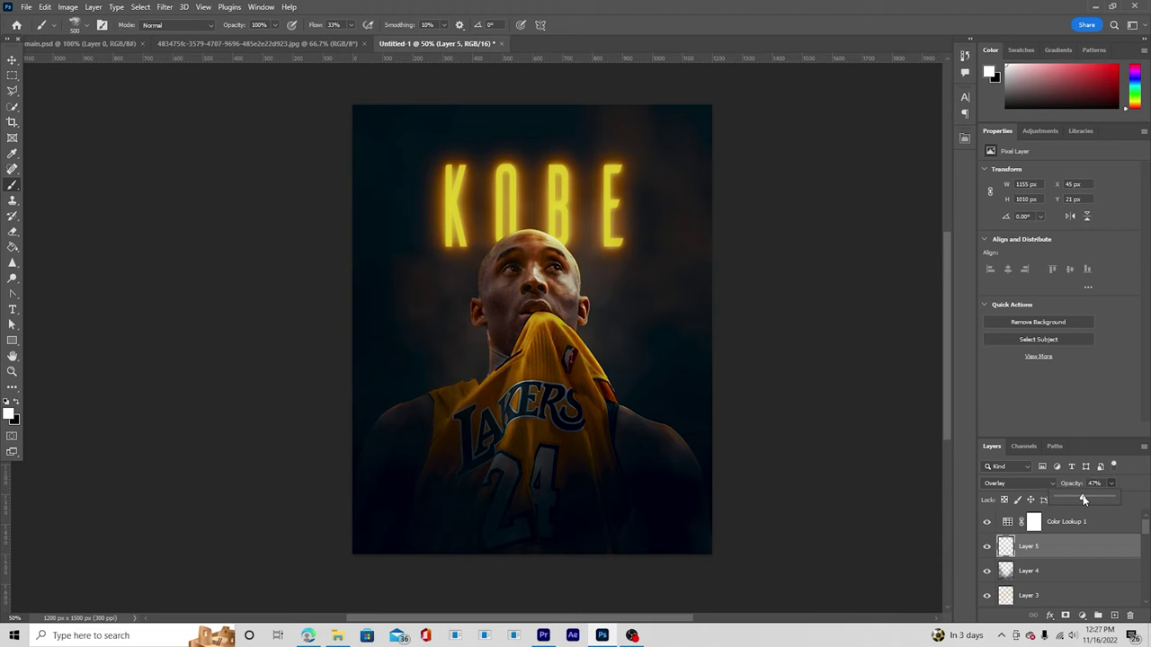
Compare the poster with and without Layer 3's golden smoke and open the layer's opacity setting.
left_click(1014, 572)
scroll(1002, 569, "down", 2)
left_click(986, 547)
left_click(986, 547)
left_click(1011, 547)
left_click(1111, 484)
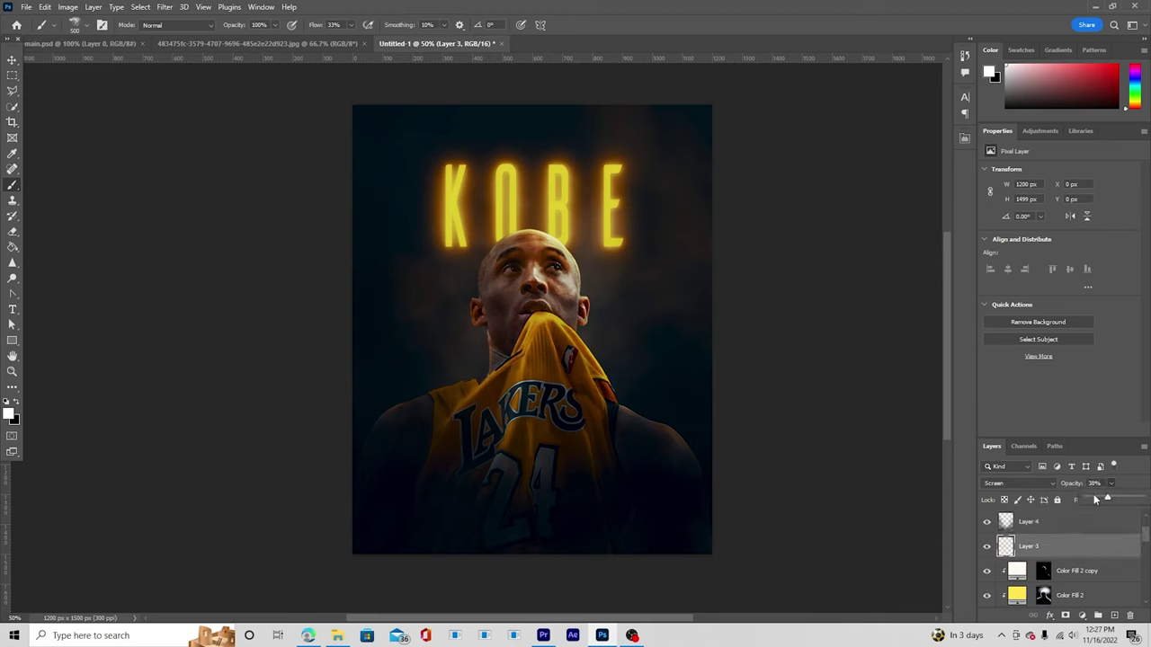
Copy the dark sky image with sparks into the poster, accepting the depth change, and place it above the Color Lookup layer.
left_click(12, 59)
left_click(256, 43)
left_click_drag(630, 339, 598, 302)
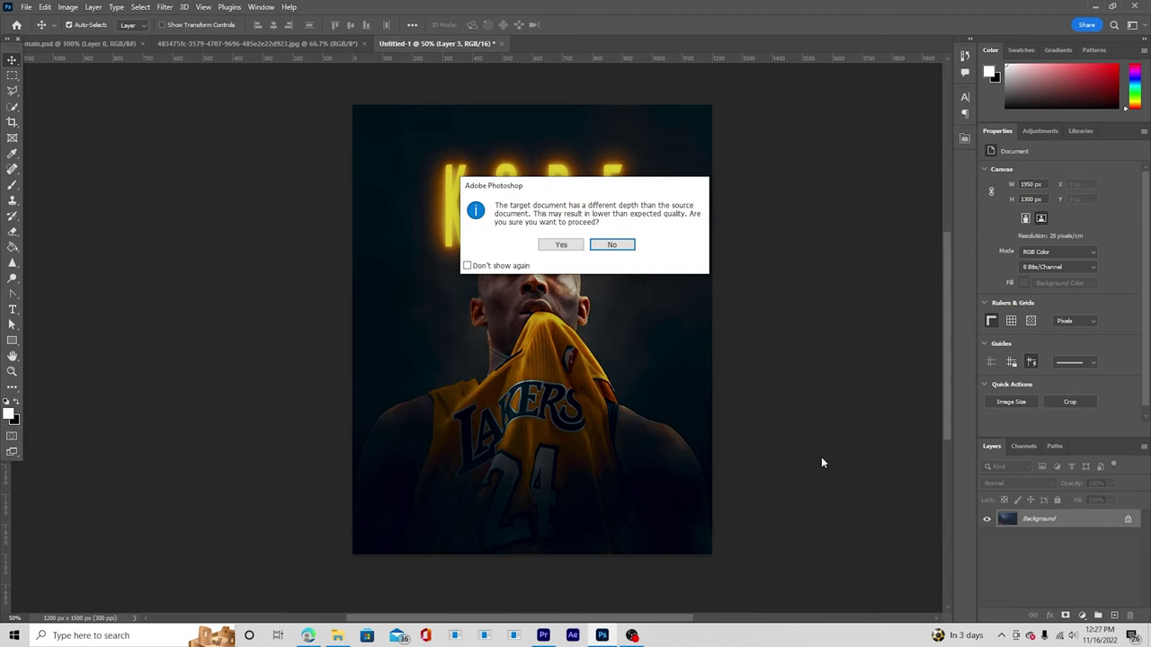
left_click(558, 245)
left_click_drag(1016, 599, 1032, 514)
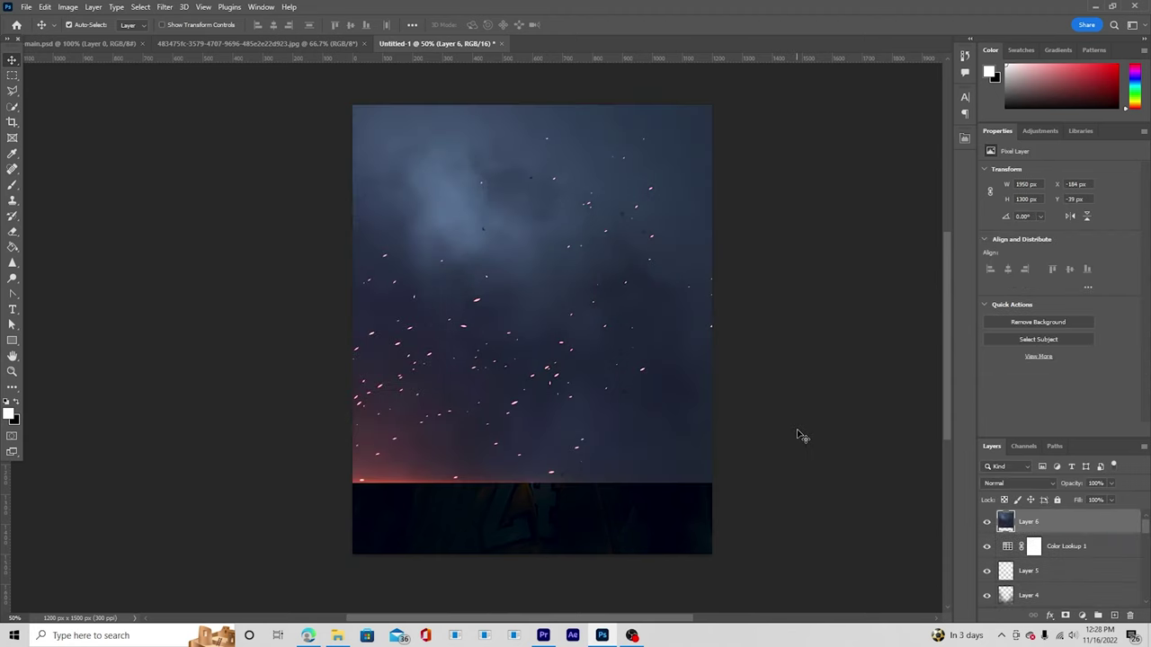
Set the sparks layer's blend mode to Screen, then rotate it -90° and scale it to 94.21% so it covers the whole poster.
left_click(1032, 484)
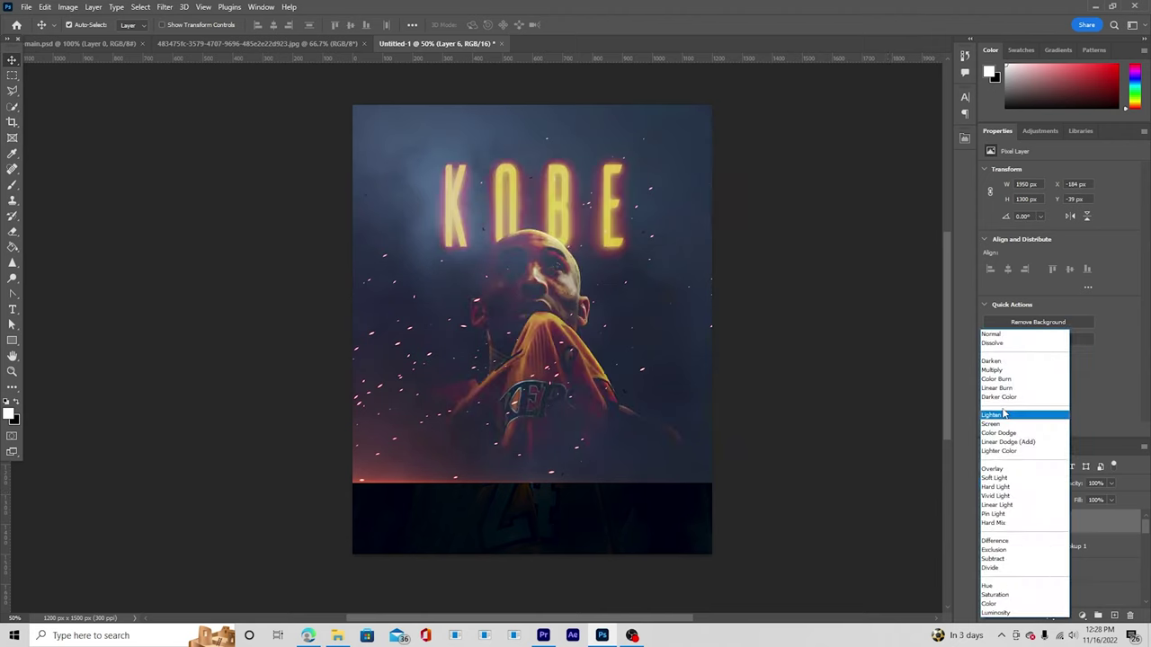
left_click(1003, 432)
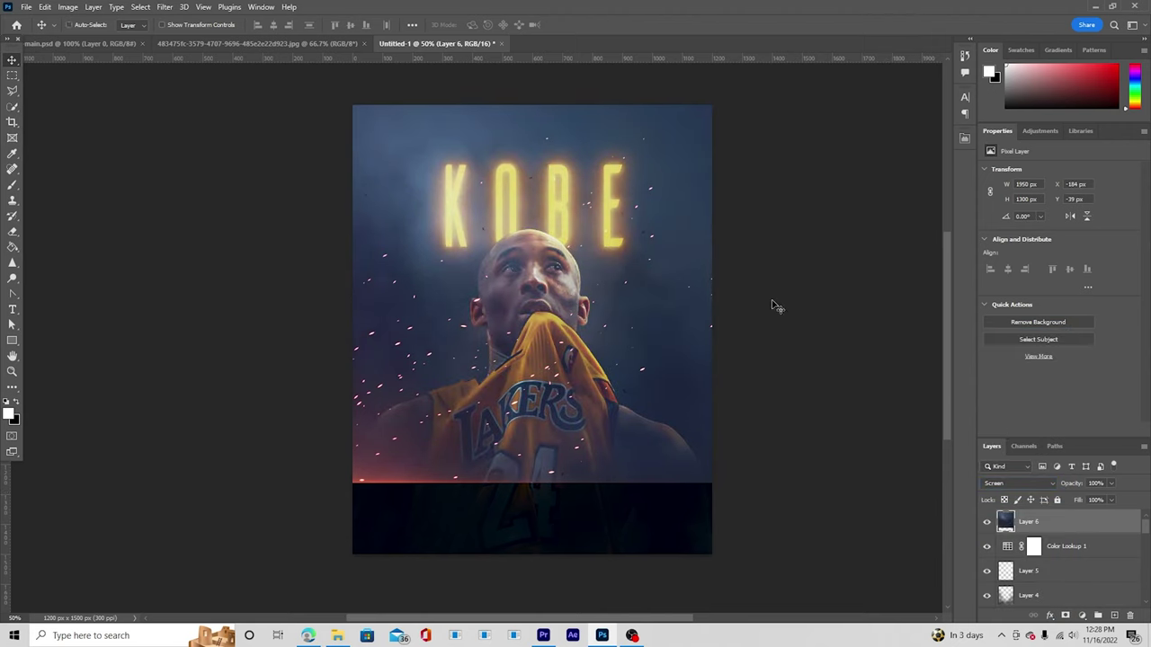
key("ctrl+t")
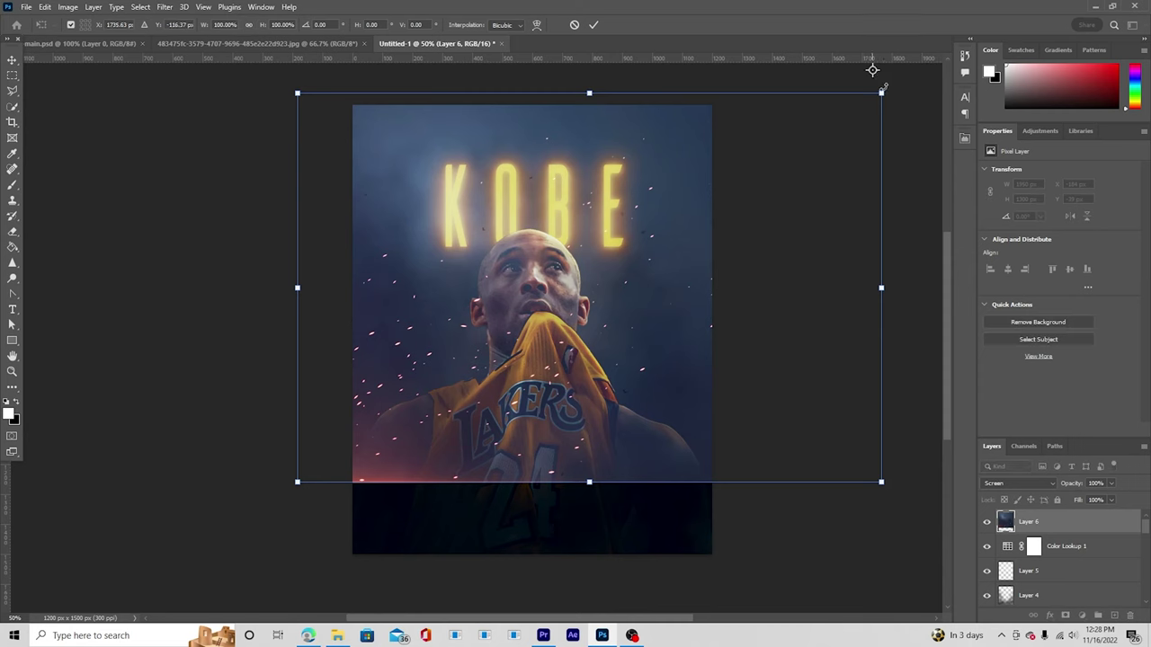
left_click_drag(904, 86, 544, 60)
left_click_drag(415, 160, 527, 165)
left_click_drag(605, 450, 520, 447)
left_click_drag(715, 597, 699, 585)
mouse_move(623, 477)
left_mouse_down()
mouse_move(631, 502)
mouse_move(635, 468)
left_mouse_up()
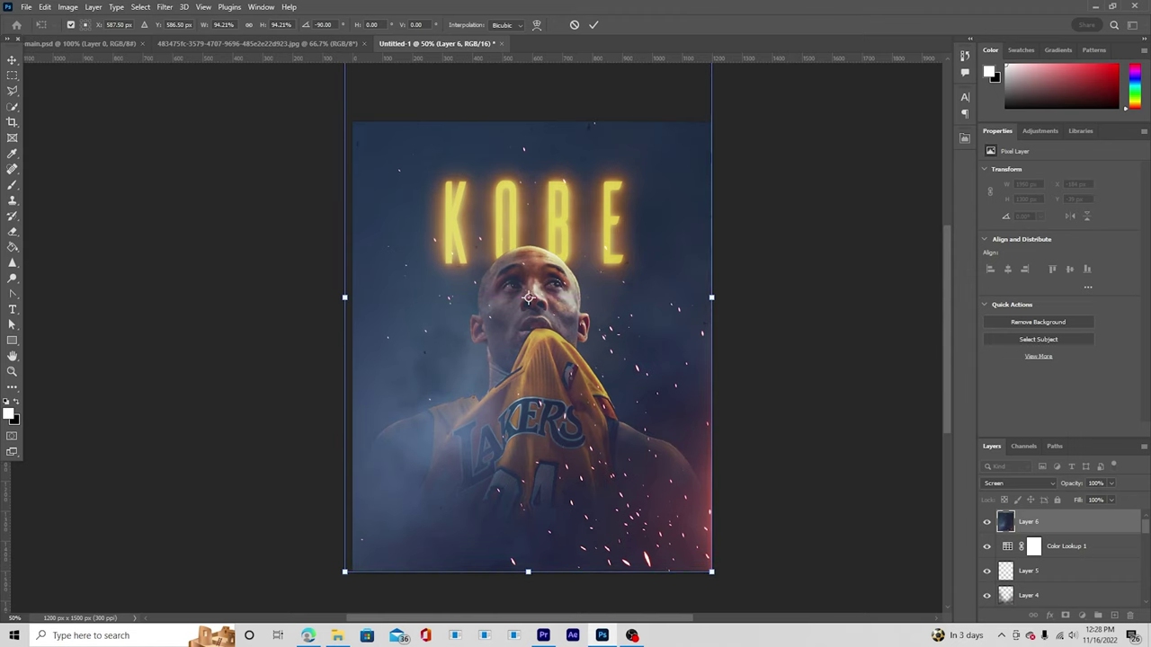
key("Return")
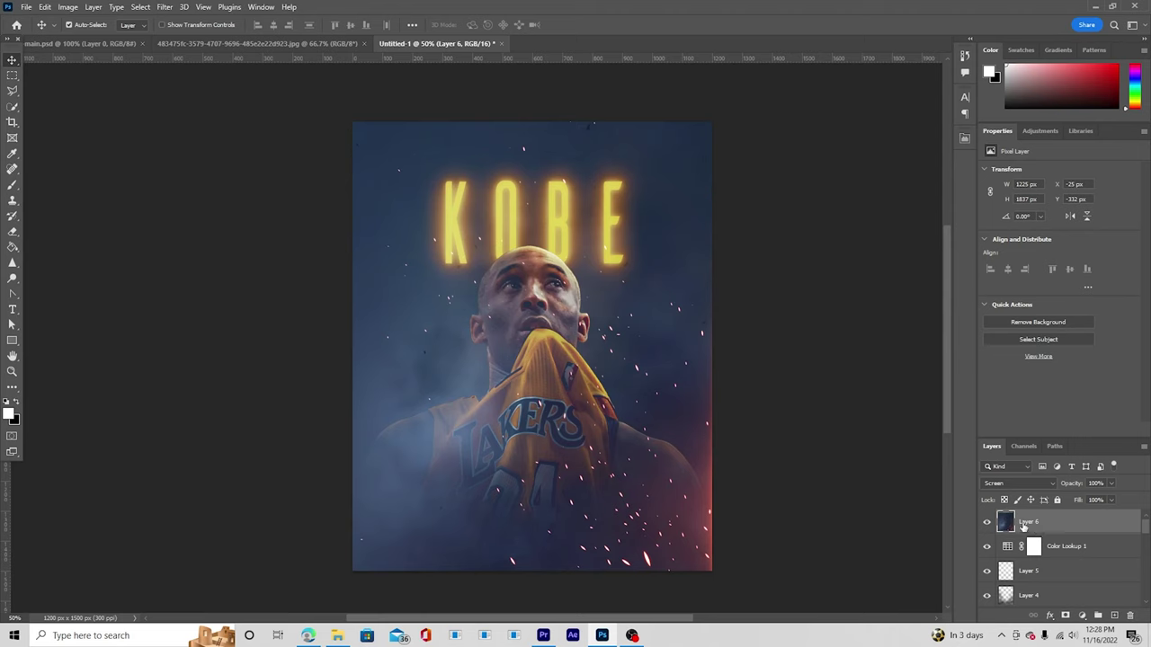
Stamp all visible layers into a new merged top layer and add a white ffffff Solid Color fill layer beneath it.
key("ctrl+shift+alt+e")
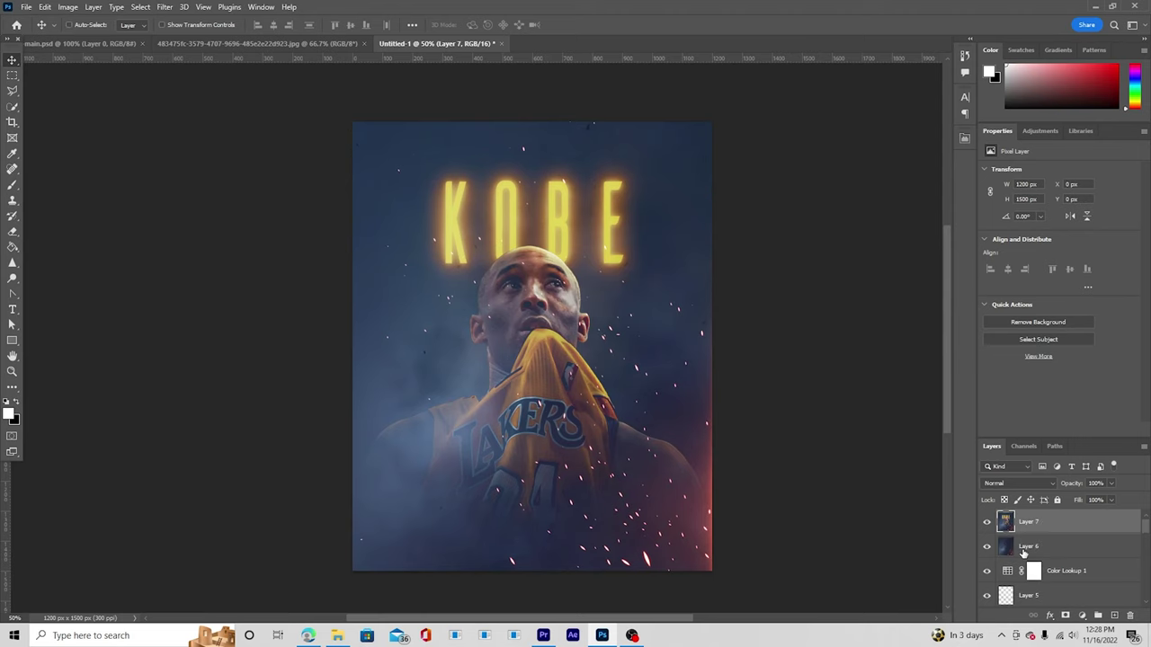
left_click(1023, 550)
left_click(1082, 615)
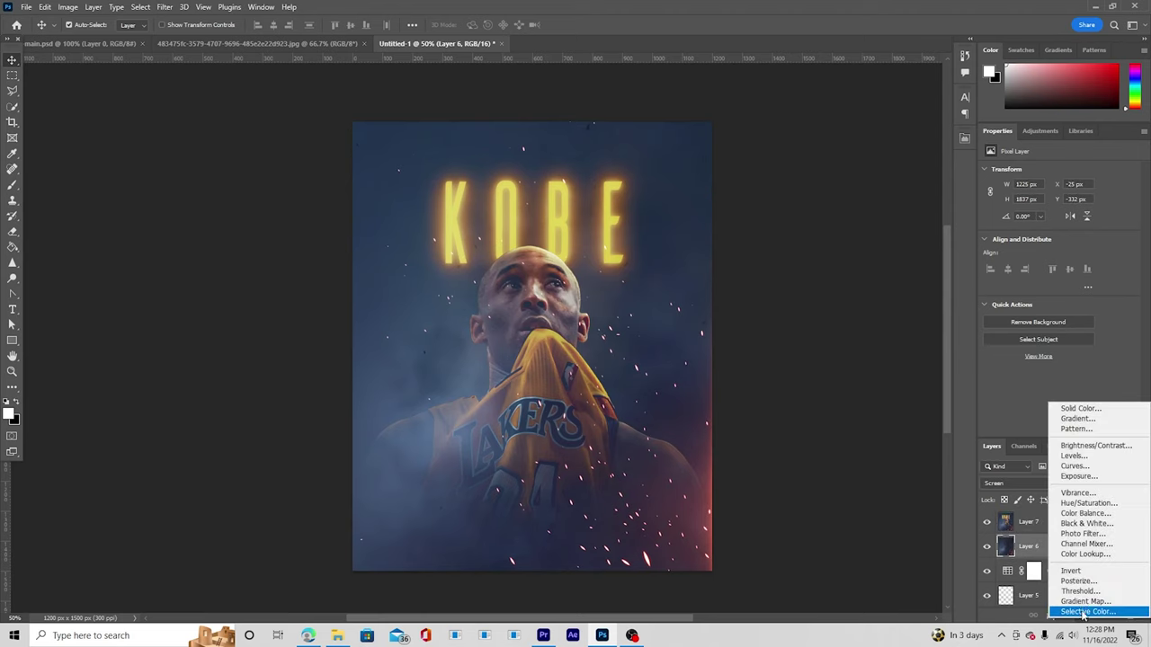
left_click(1079, 409)
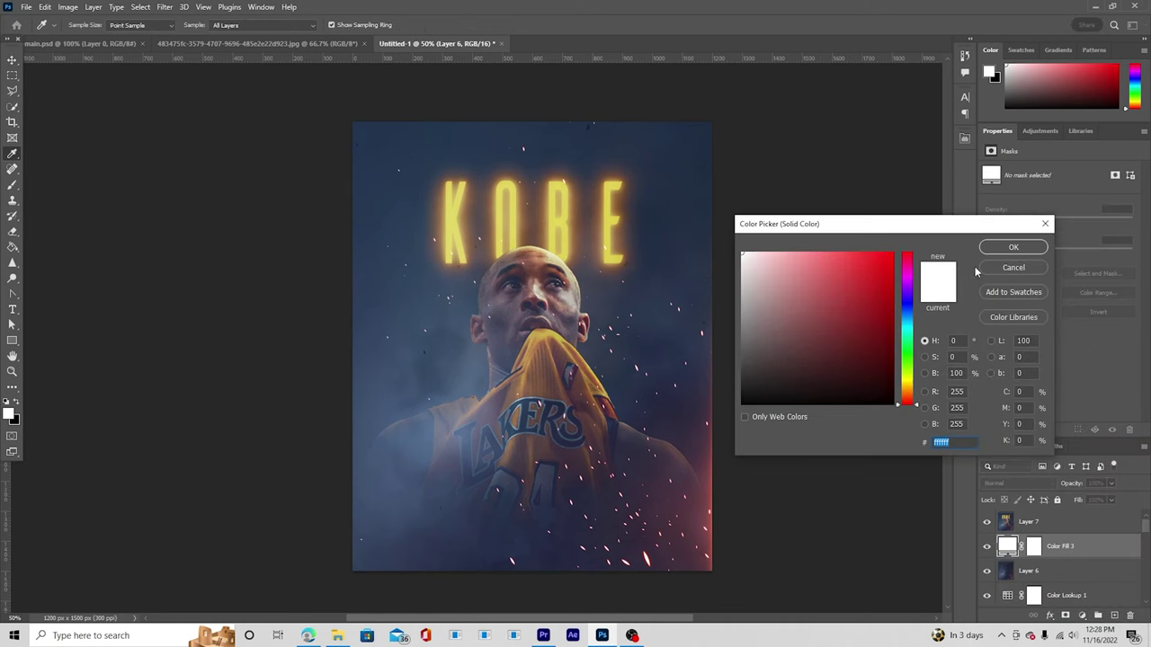
left_click(1010, 249)
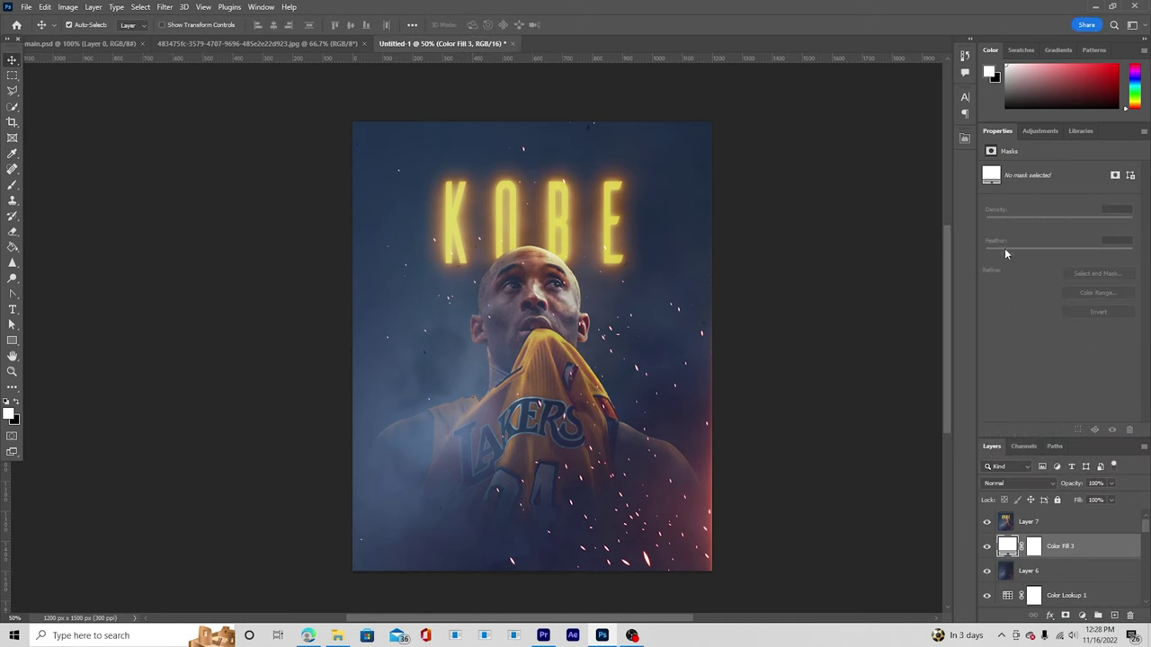
Add a layer mask to the merged Layer 7 and ready the Brush tool with black as the foreground colour.
left_click(1013, 523)
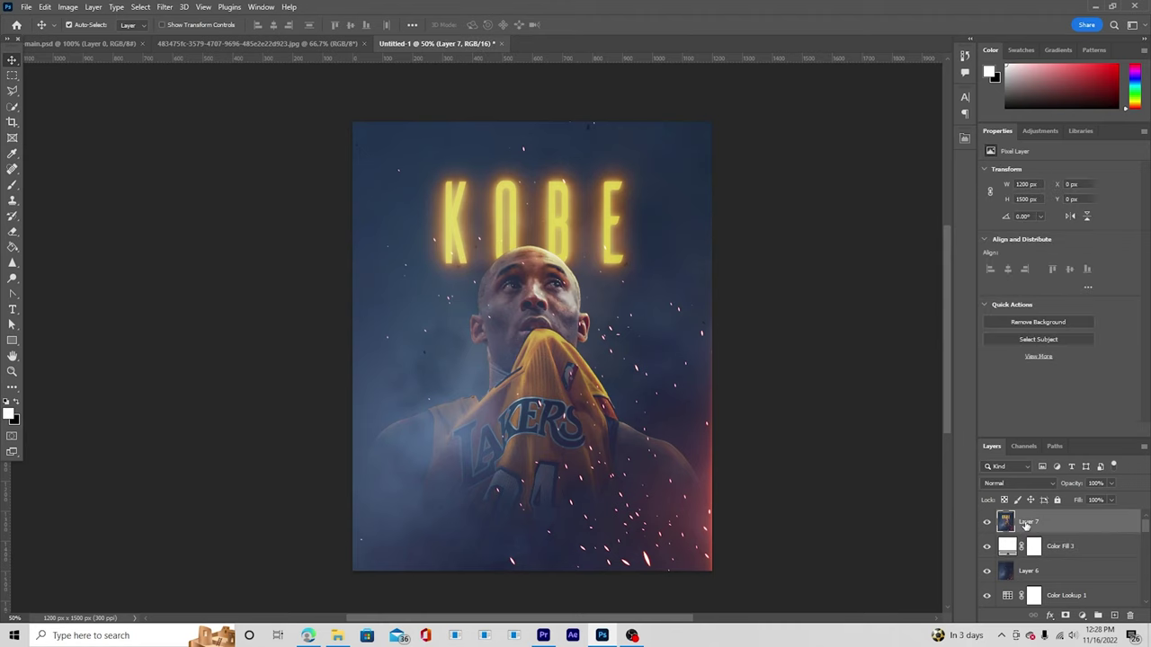
left_click(1064, 616)
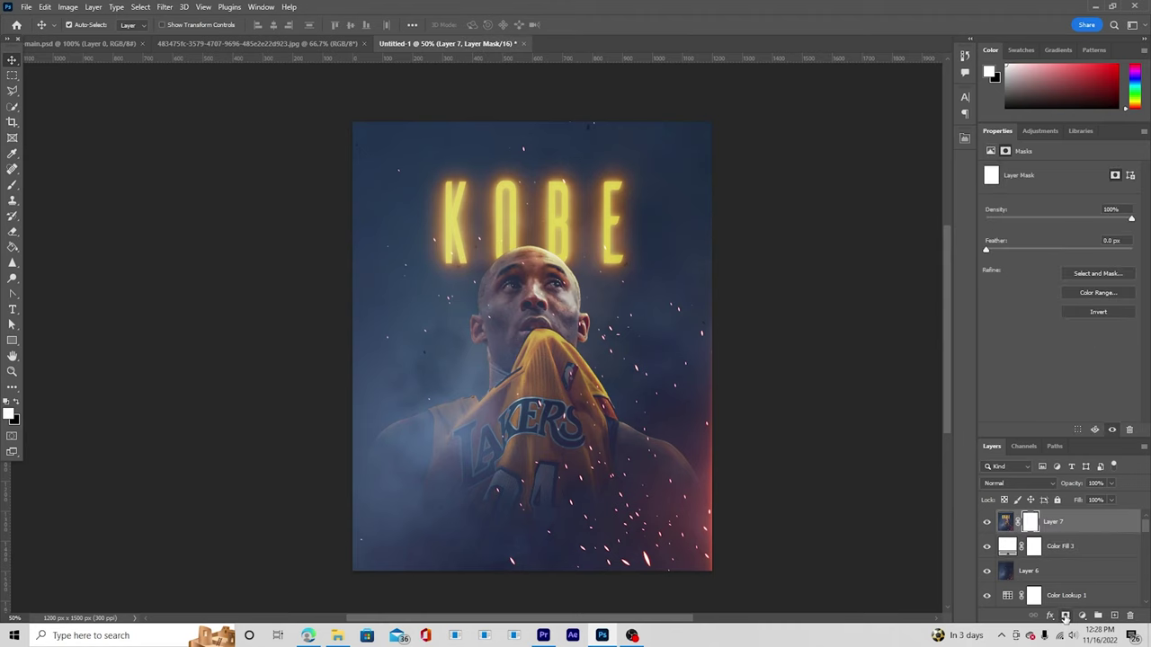
key("b")
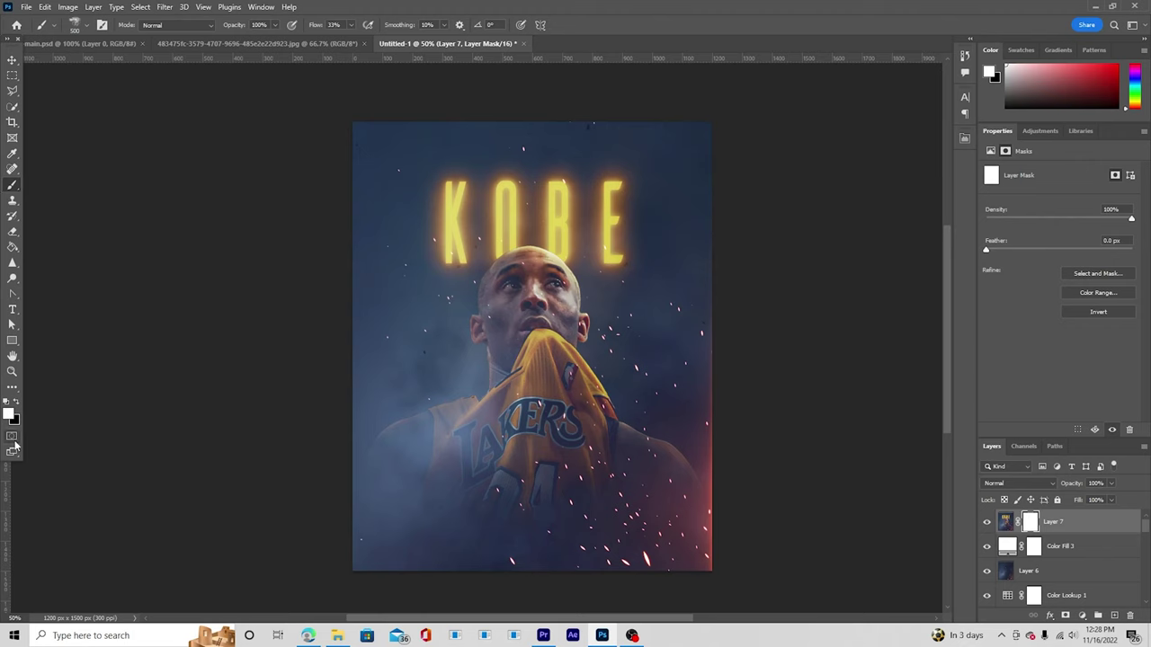
left_click(15, 403)
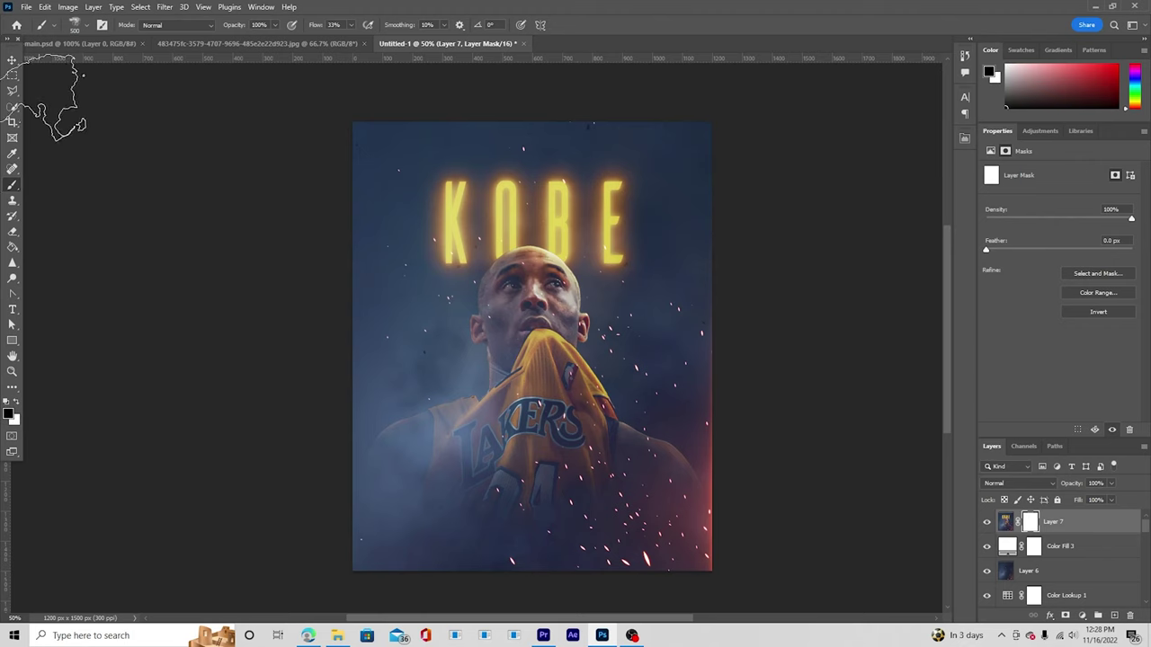
Stamp a torn texture onto the merged layer's mask along the poster's right side, using the burned-torn-small brush at 2100 px.
left_click(81, 25)
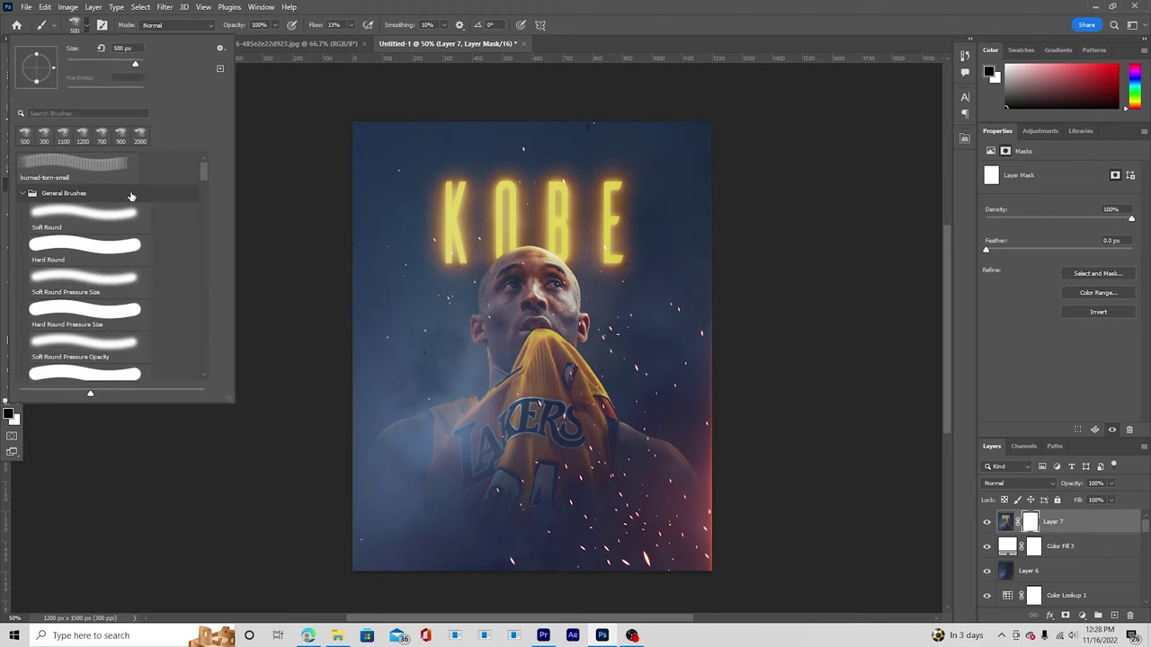
left_click(112, 169)
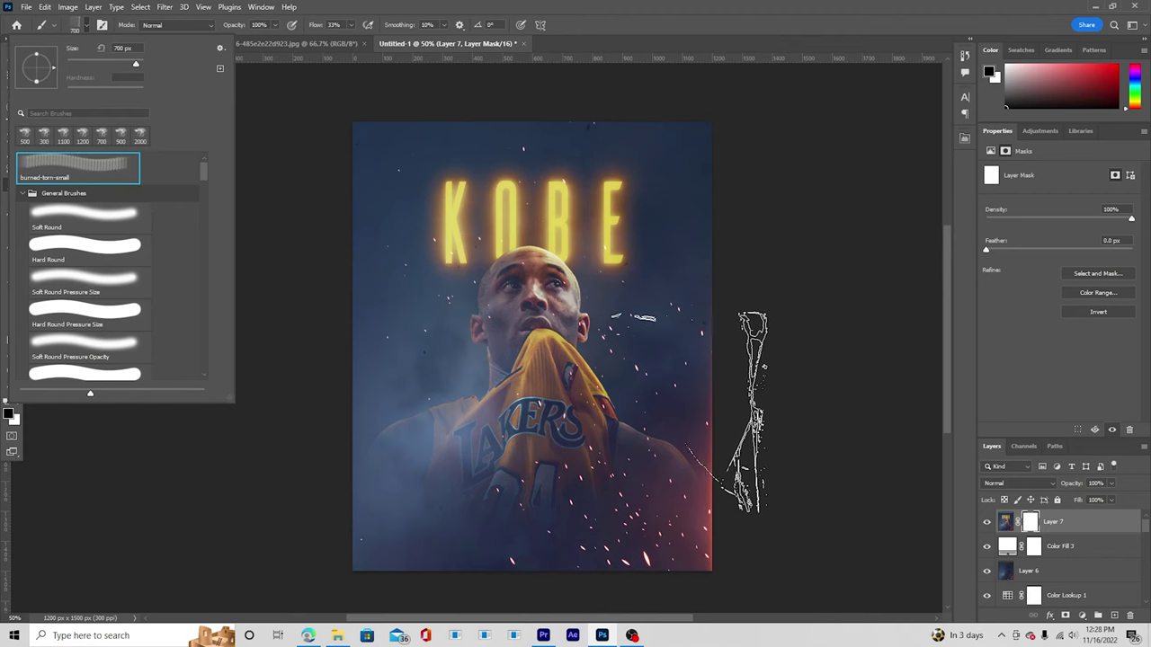
left_click(1032, 526)
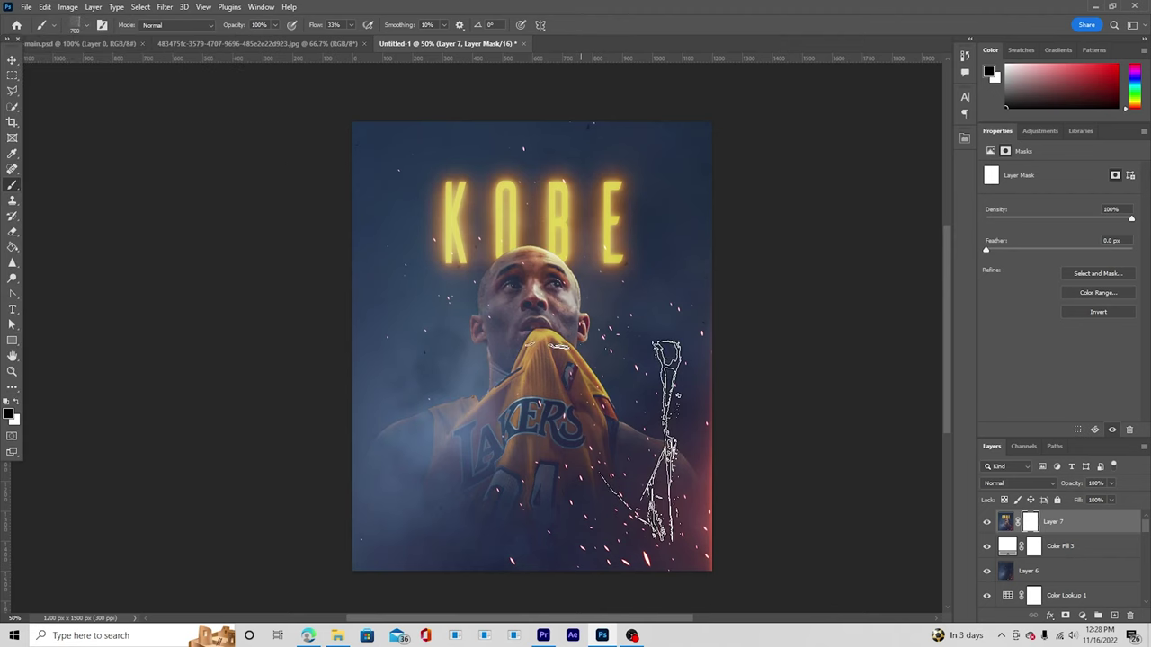
key("bracketright")
key("bracketright")
key("bracketright")
key("bracketright")
key("bracketright")
key("bracketright")
key("bracketright")
key("bracketright")
key("bracketright")
key("bracketright")
key("bracketright")
key("bracketright")
key("bracketright")
key("bracketright")
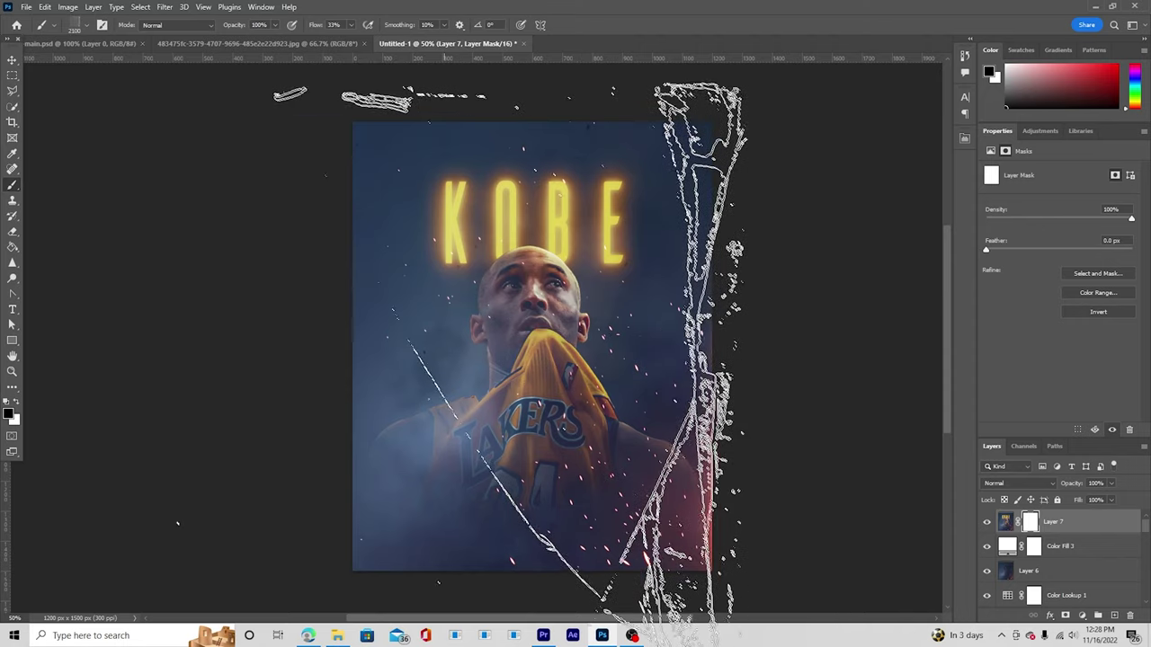
left_click(508, 355)
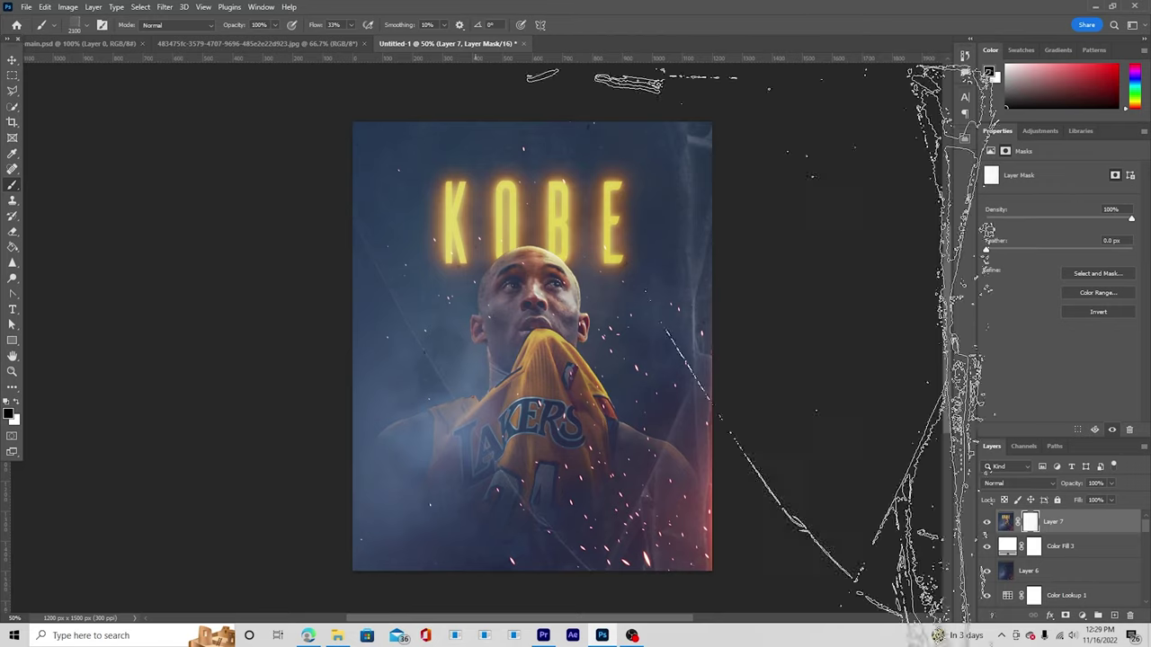
Change the white Solid Color fill beneath the merged layer to a light grey.
double_click(1008, 546)
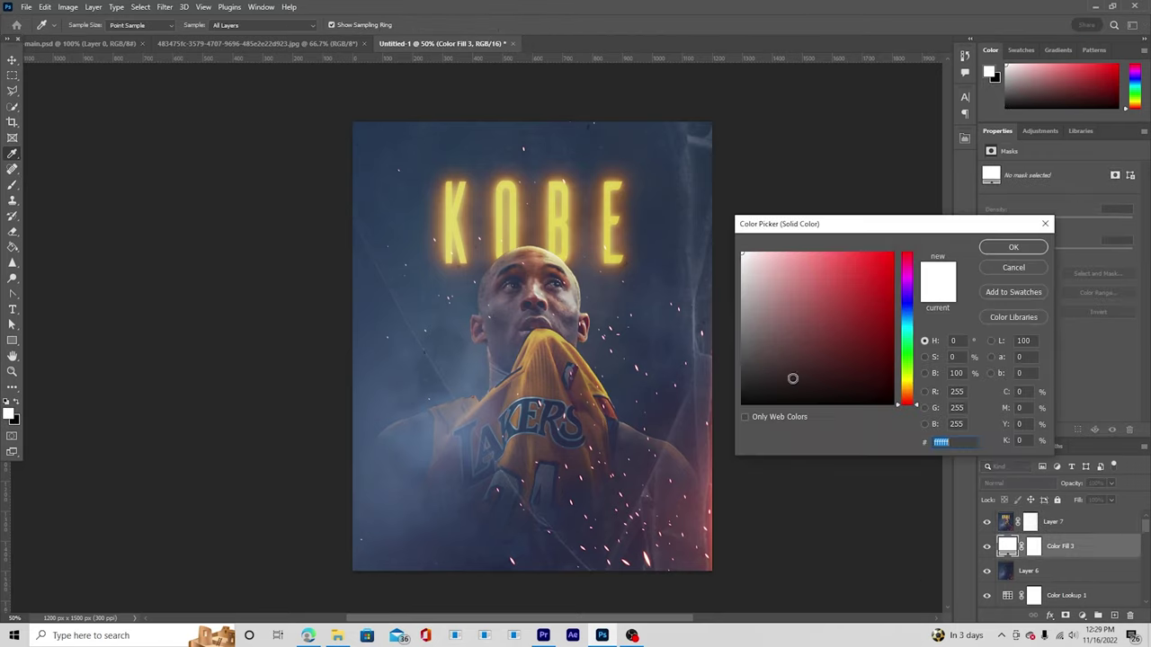
left_click(744, 288)
left_click_drag(744, 288, 744, 280)
left_click(1013, 247)
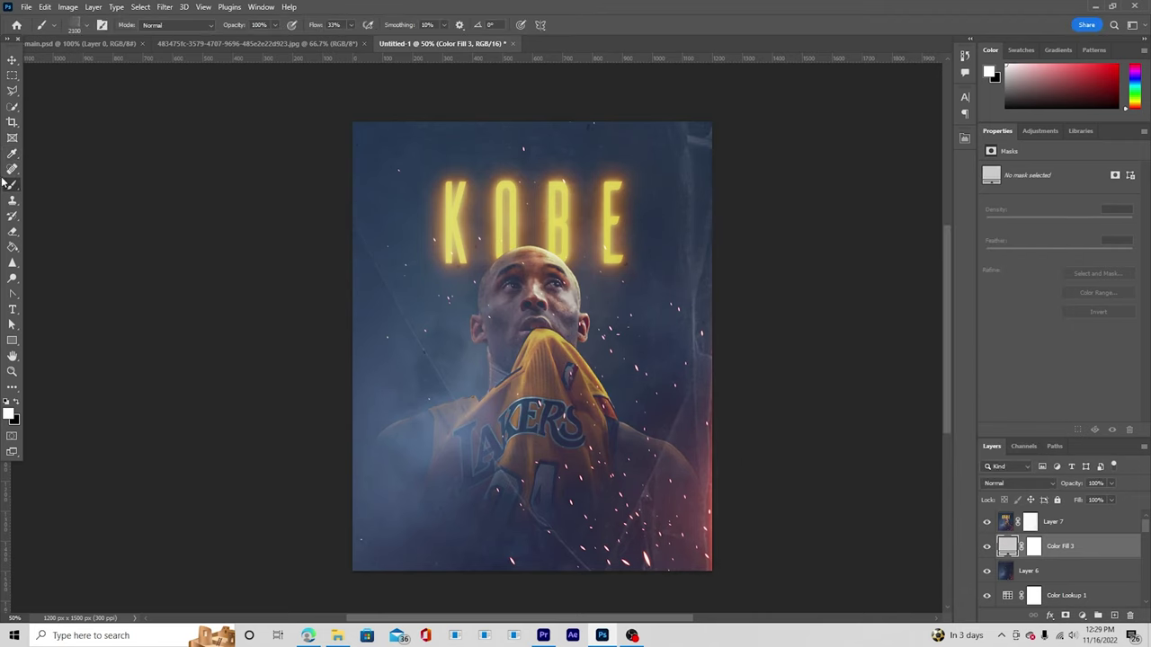
Add the text BRYANT in white Ailerons, scale it to 12.21 pt, centre it below the KOBE title and move its layer to the top.
left_click(13, 309)
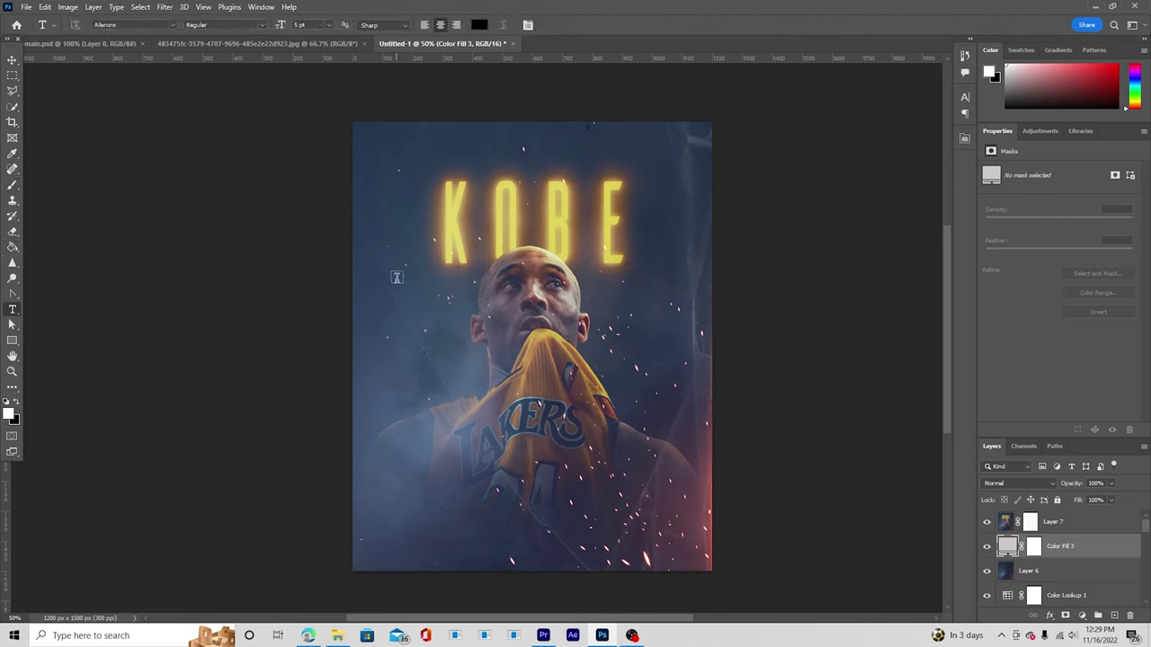
left_click(429, 488)
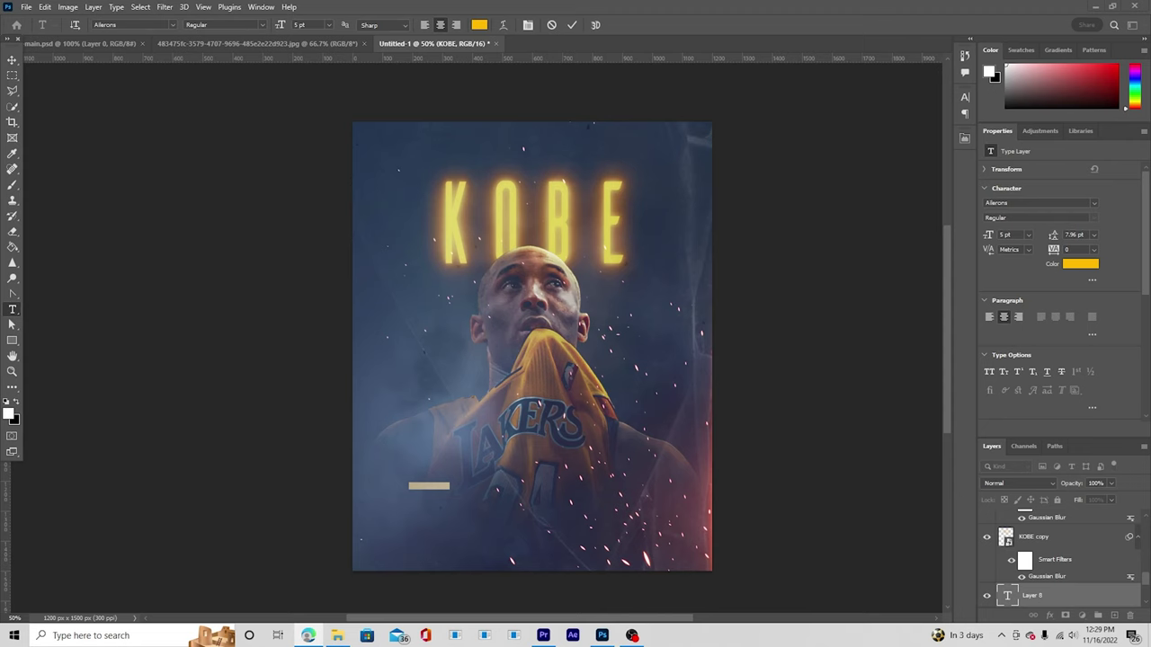
left_click(11, 62)
key("ctrl+t")
left_click_drag(441, 494, 531, 236)
key("Return")
left_click_drag(1016, 595, 1013, 531)
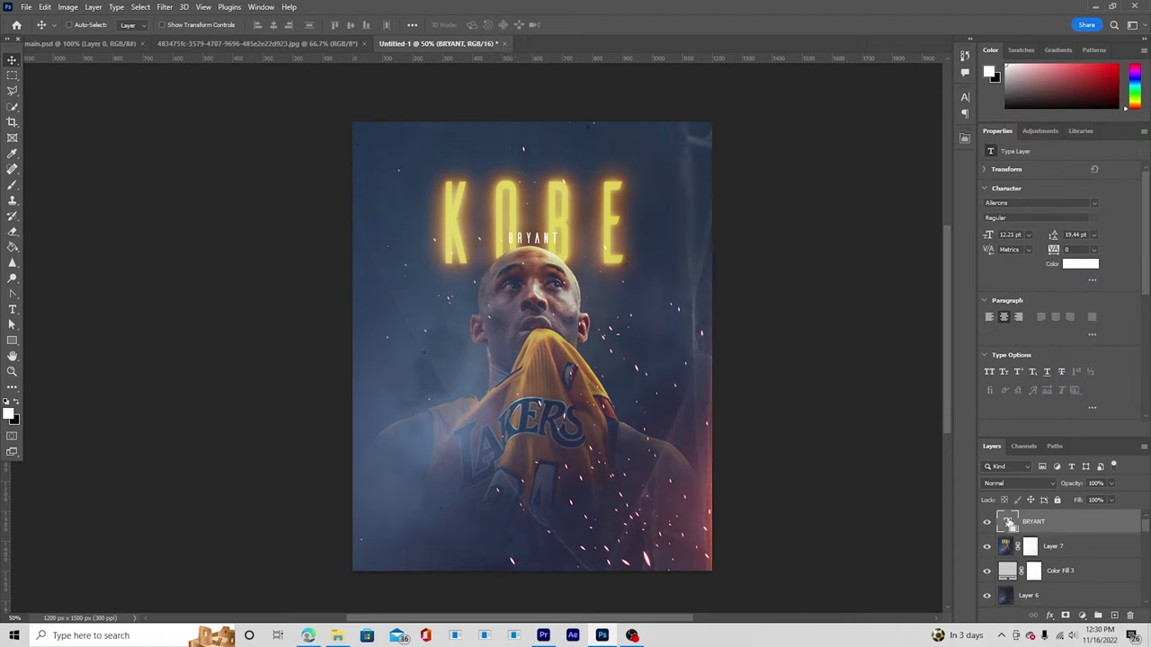
Duplicate the BRYANT text and place the copy centred above the KOBE title.
key("ctrl+j")
key("ctrl+t")
left_click_drag(532, 237, 533, 148)
key("Return")
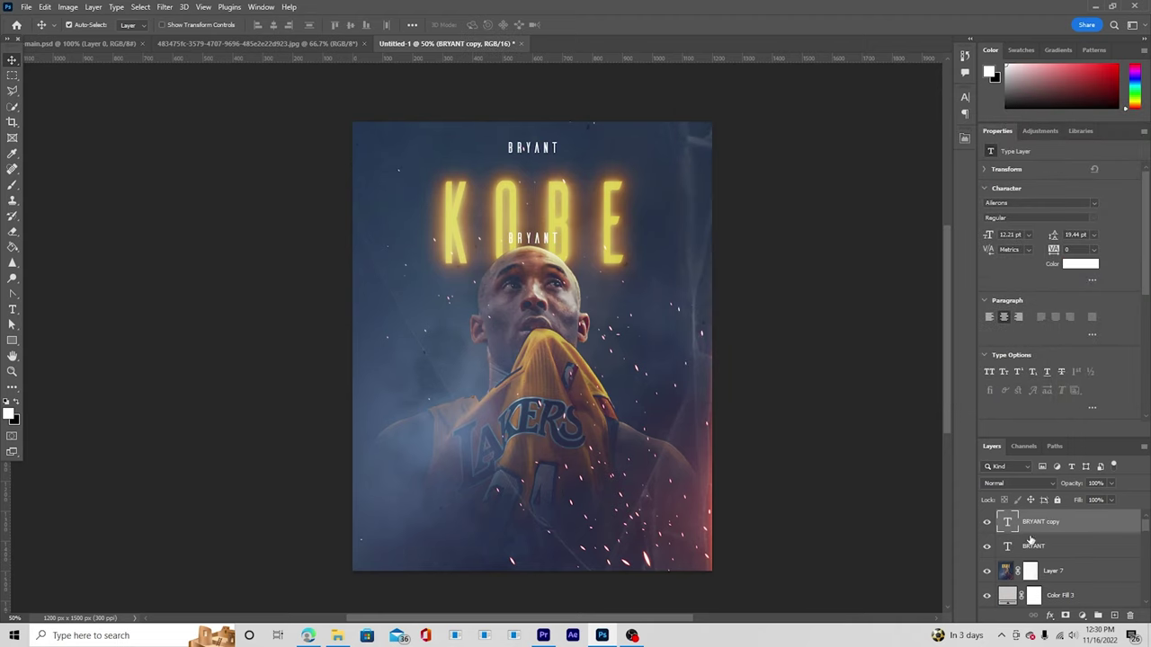
Replace the text of the BRYANT copy with two lines, WINDYSTUDIO and PHOTOSHOP TUTORIAL.
double_click(1006, 525)
key("ctrl+w")
key("Return")
left_click(624, 237)
double_click(1006, 524)
type("WINDYSTUDIO")
key("Return")
type("PHOTOSHOP TUTORIAL")
Set the two-line credit text to 8 pt with 9 pt leading and -10 tracking.
key("ctrl+a")
left_click(1094, 234)
left_click(1094, 235)
left_click(1094, 235)
left_click(1087, 262)
key("Up")
key("Up")
key("Up")
left_click(1029, 235)
left_click(1014, 269)
Change both credit lines to the Bebas Kai font and move the text to the bottom centre of the poster.
left_click_drag(583, 162, 330, 172)
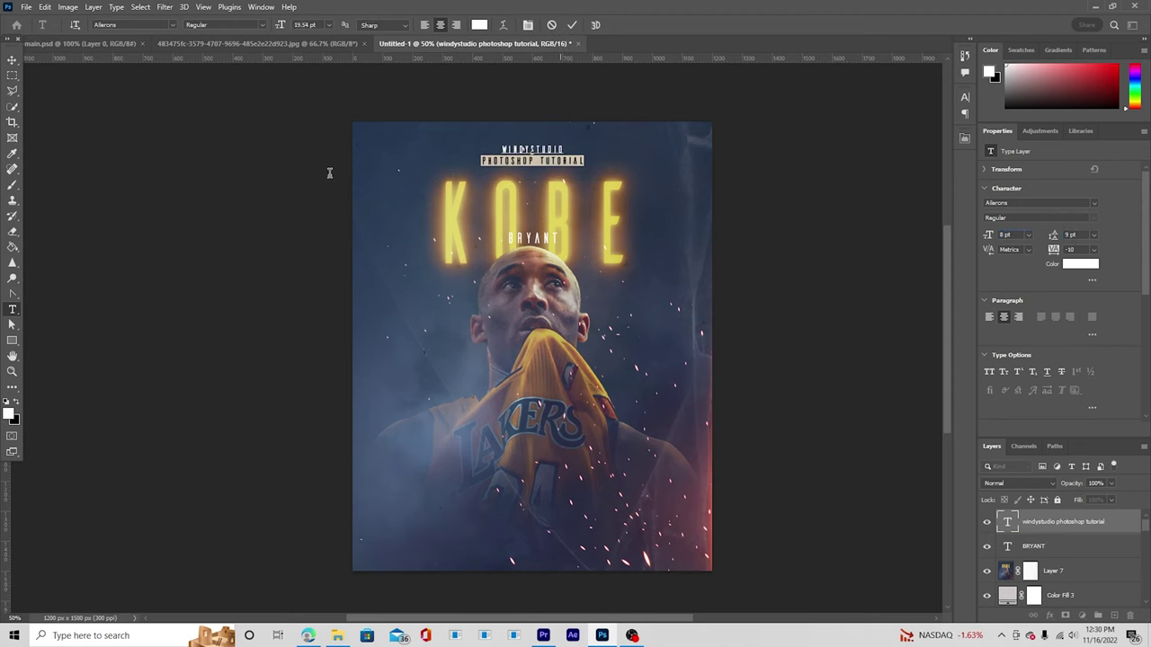
left_click(1094, 203)
left_click(1056, 250)
double_click(543, 149)
left_click(1093, 203)
left_click(1043, 243)
left_click(12, 59)
left_click_drag(538, 149, 542, 529)
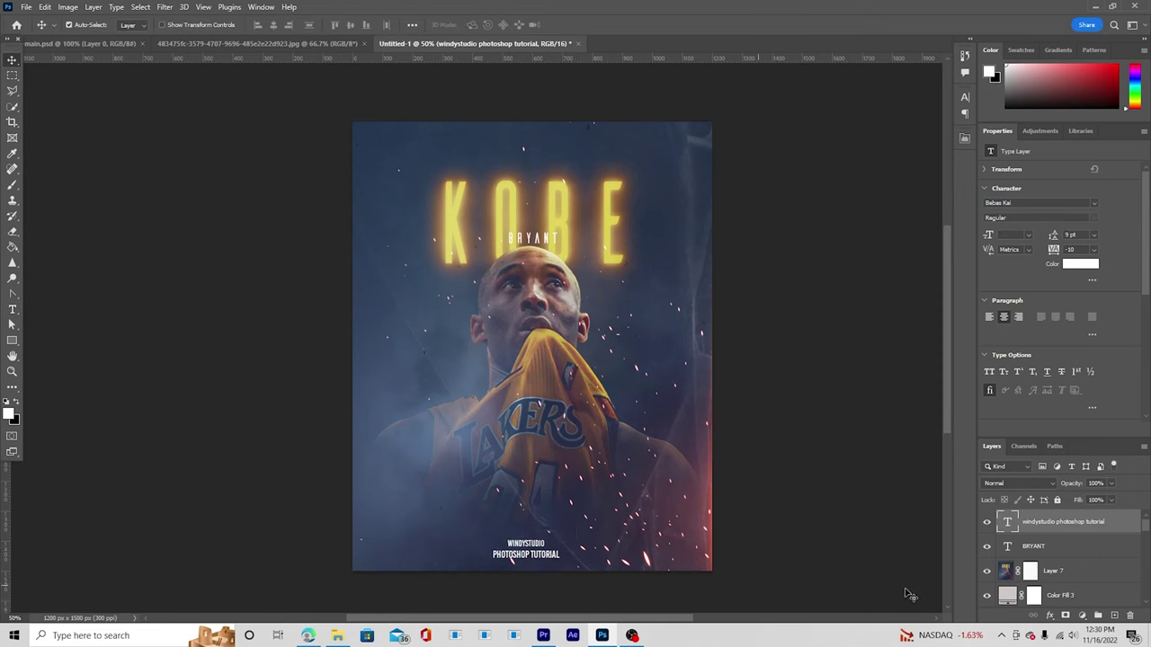
Recolour the two-line credit text to the muted grey 73726f.
double_click(1007, 523)
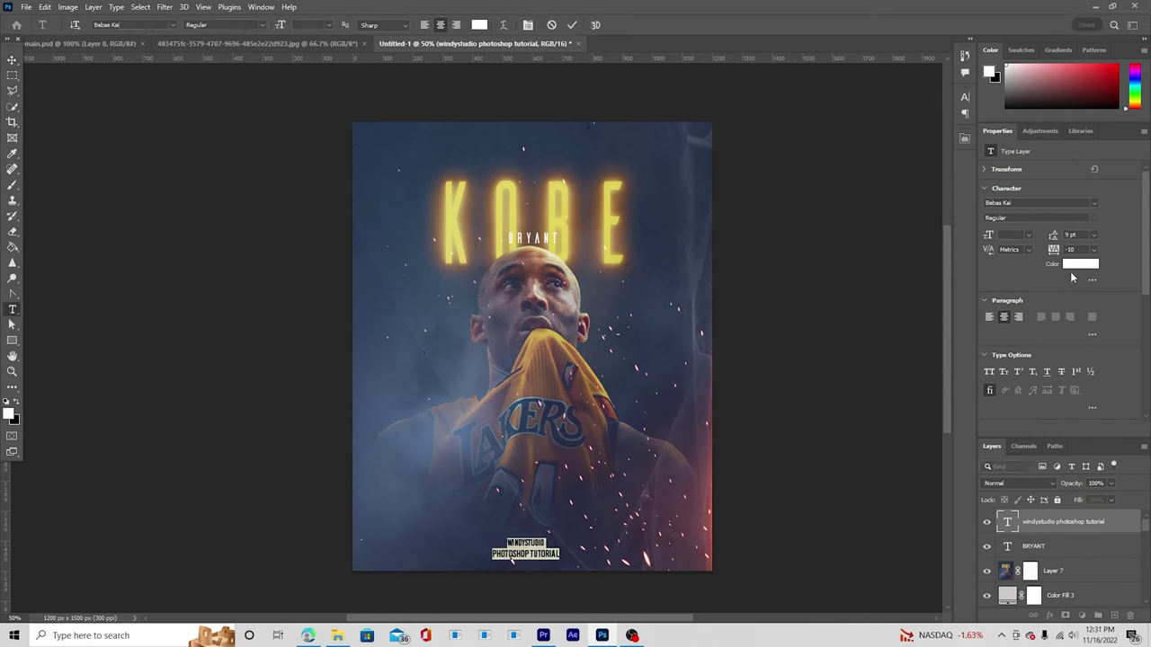
left_click(1076, 265)
left_click(613, 237)
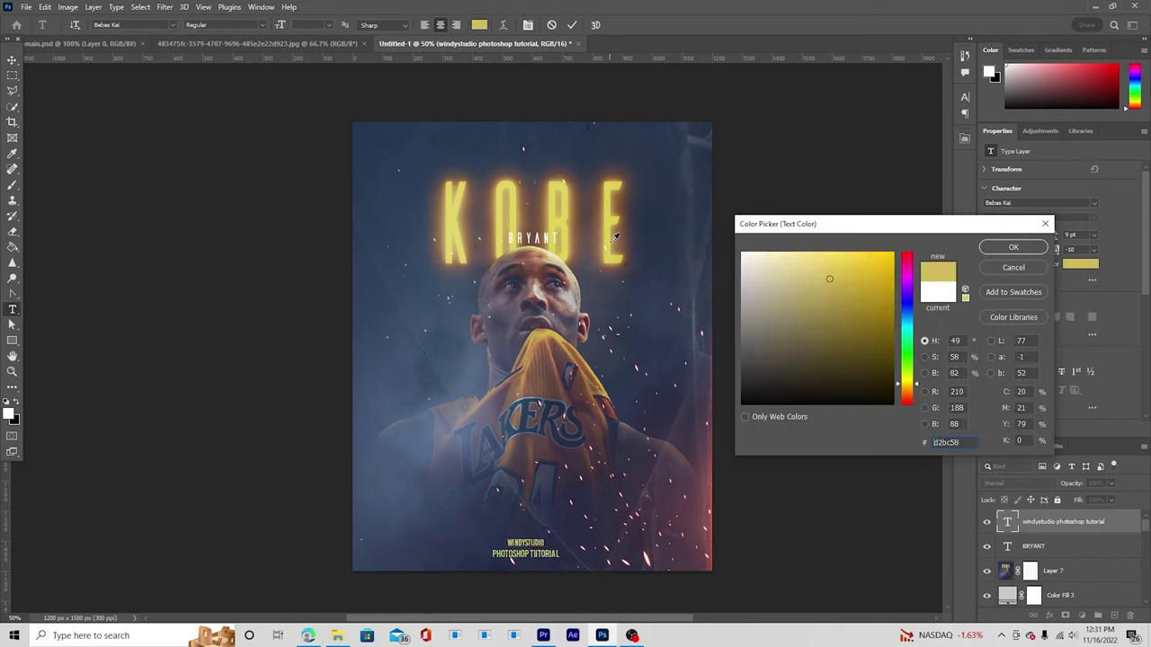
left_click(765, 345)
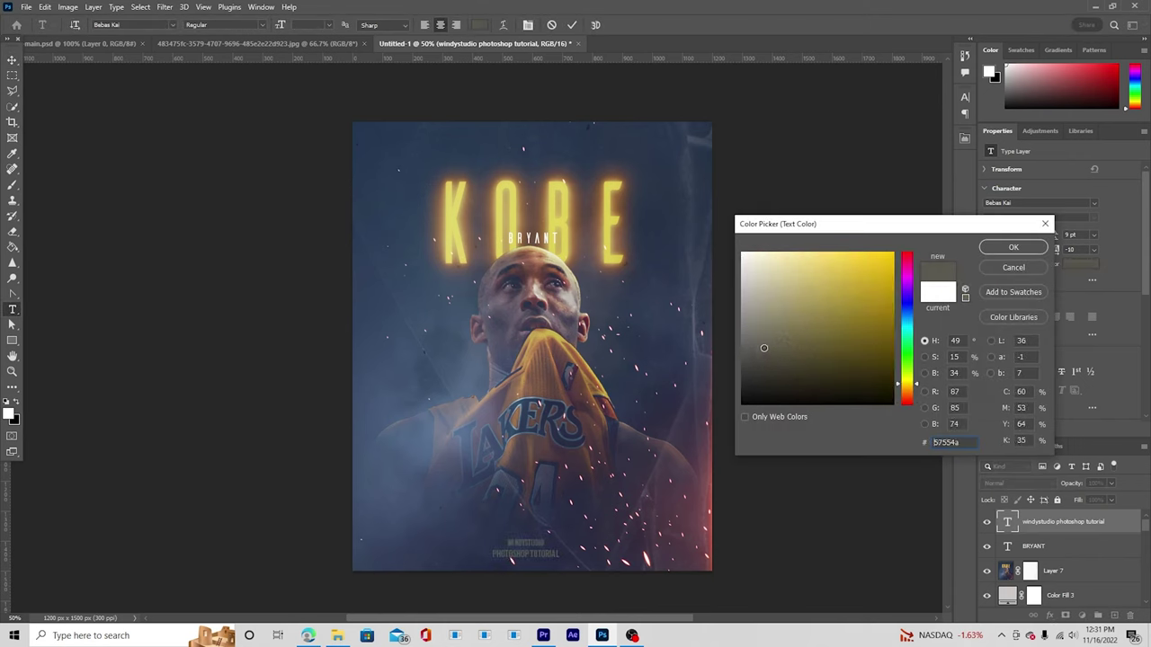
left_click_drag(765, 345, 745, 335)
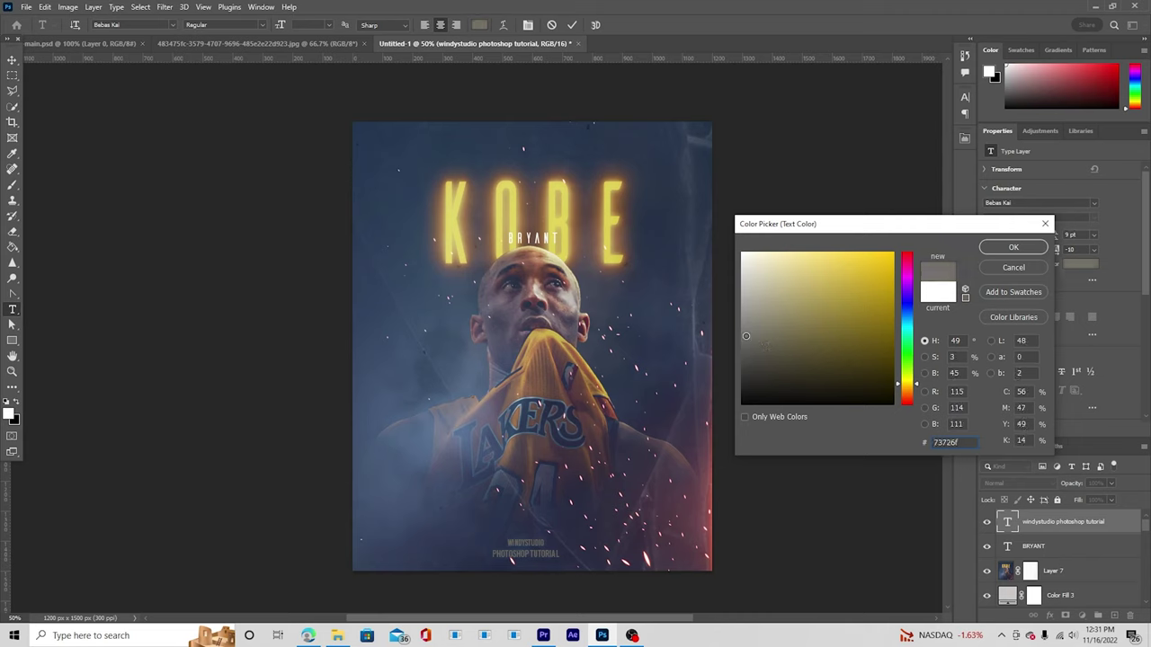
left_click(1013, 248)
key("v")
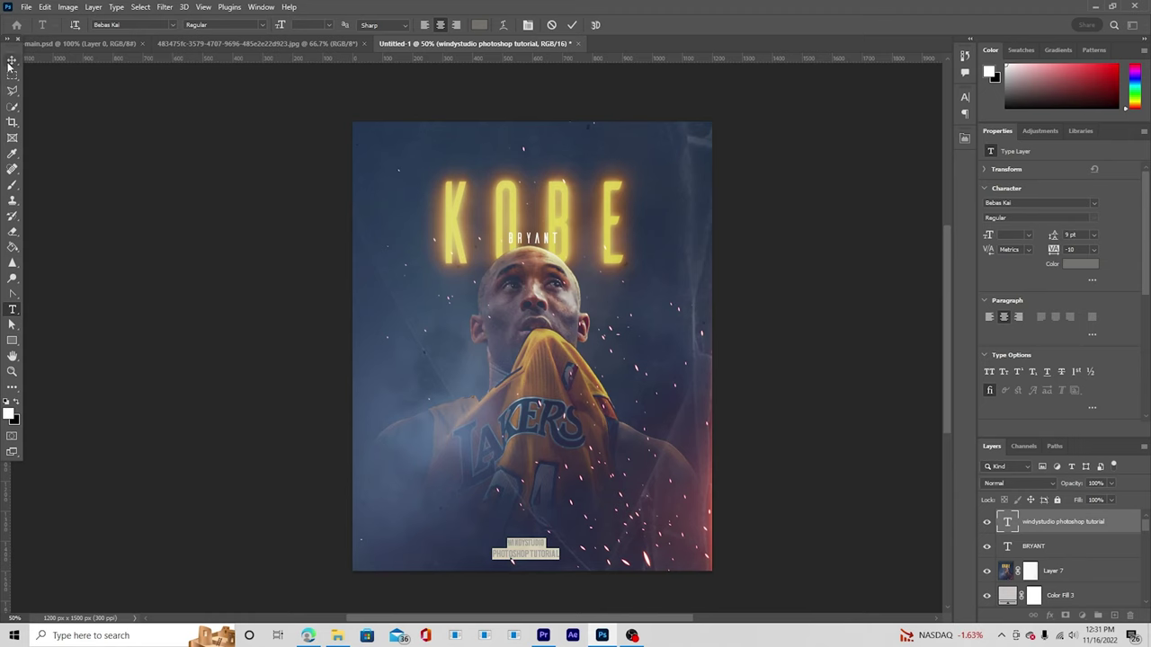
Stamp all visible layers into a new top layer and apply a 15 px Tilt-Shift blur to it.
key("ctrl")
key("ctrl+shift+alt+e")
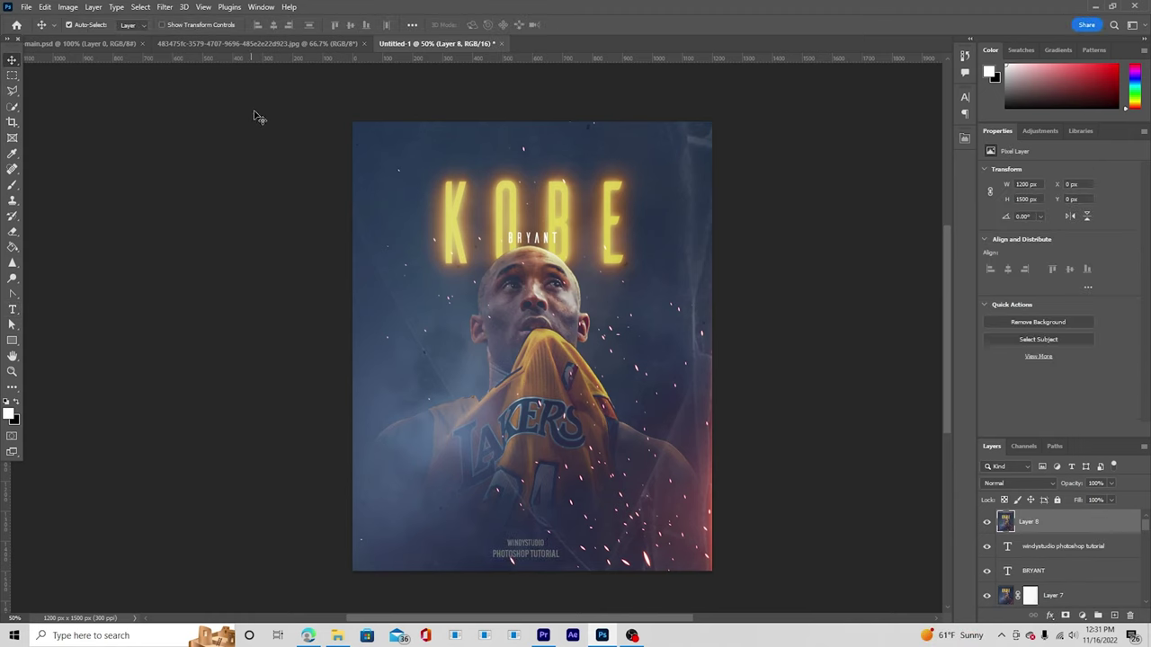
left_click(165, 8)
mouse_move(297, 171)
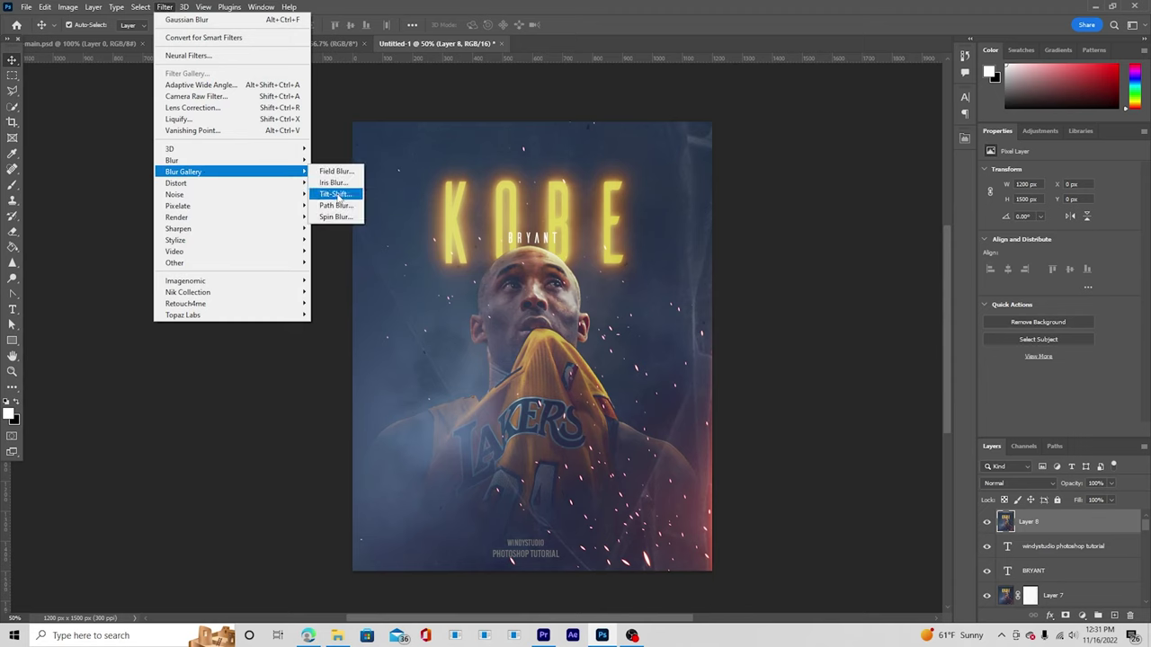
left_click(334, 193)
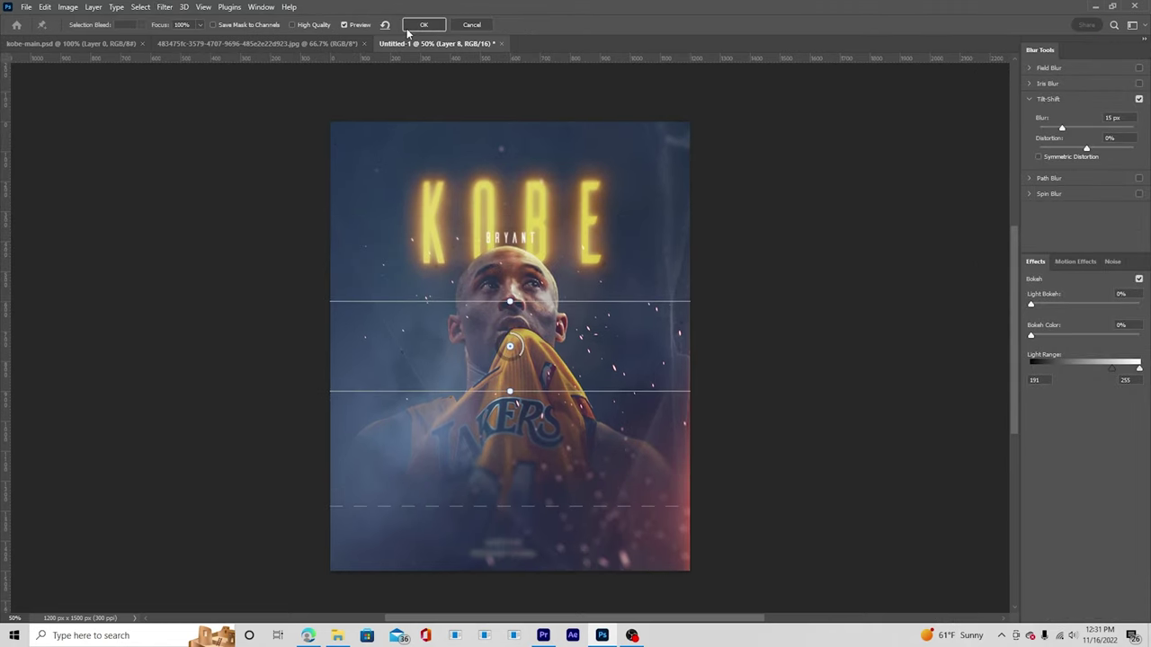
left_click(419, 26)
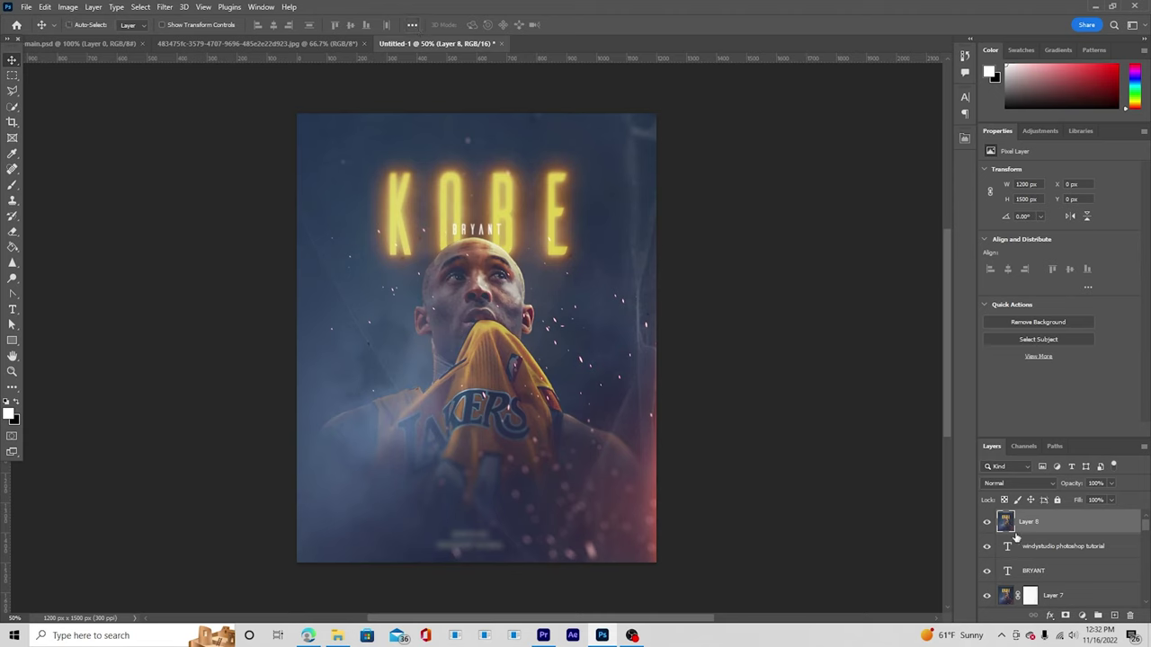
Duplicate the tilt-shifted layer and apply a Motion Blur at angle 0 with a distance of 36 pixels.
key("ctrl+j")
left_click(166, 9)
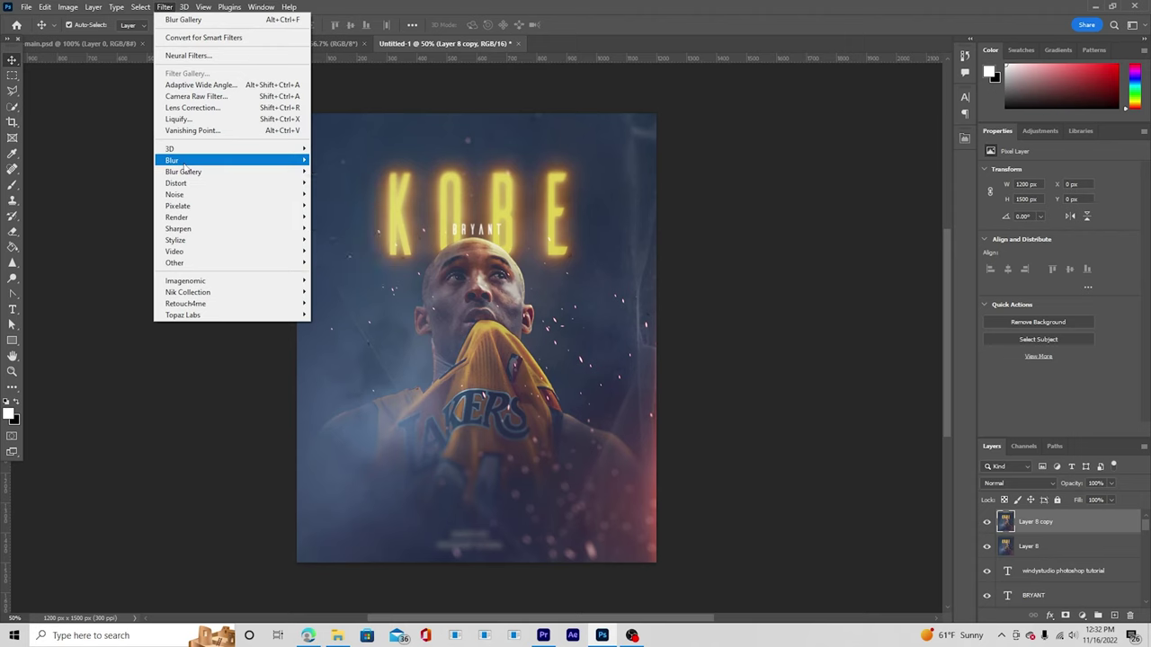
mouse_move(184, 167)
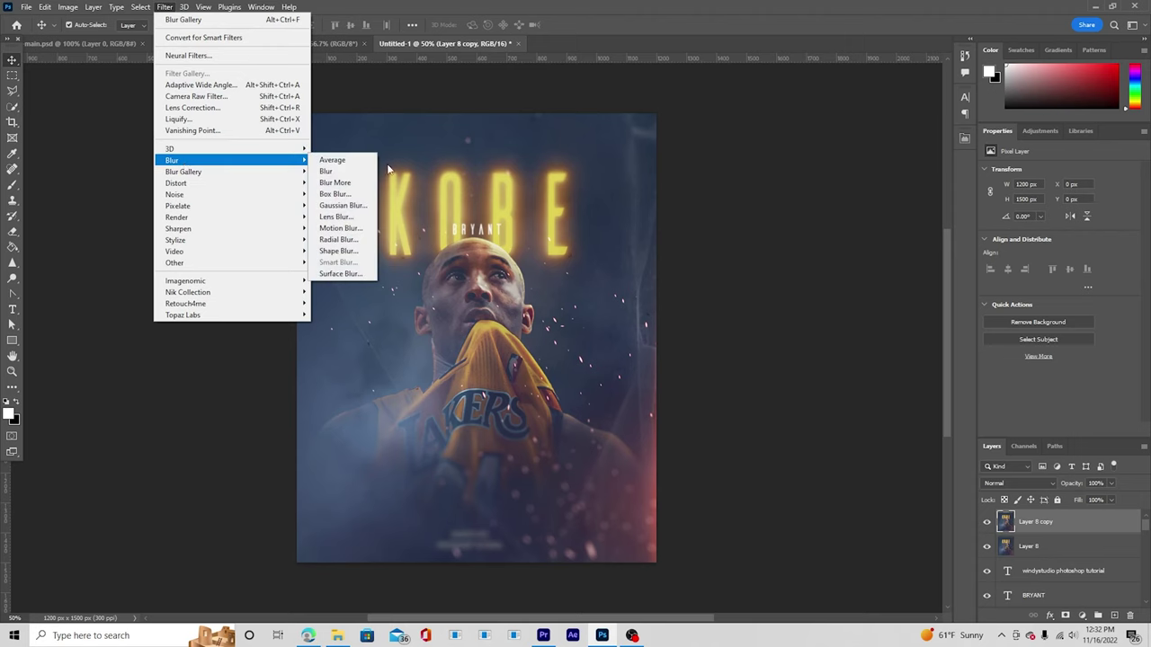
left_click(340, 228)
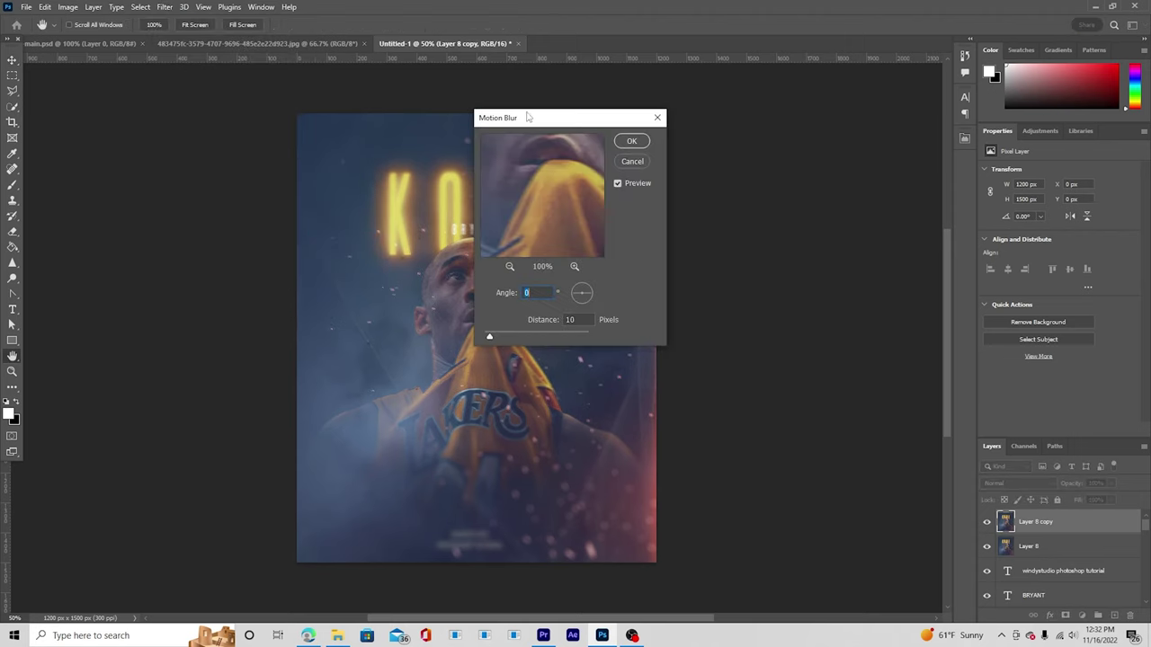
left_click_drag(529, 118, 740, 131)
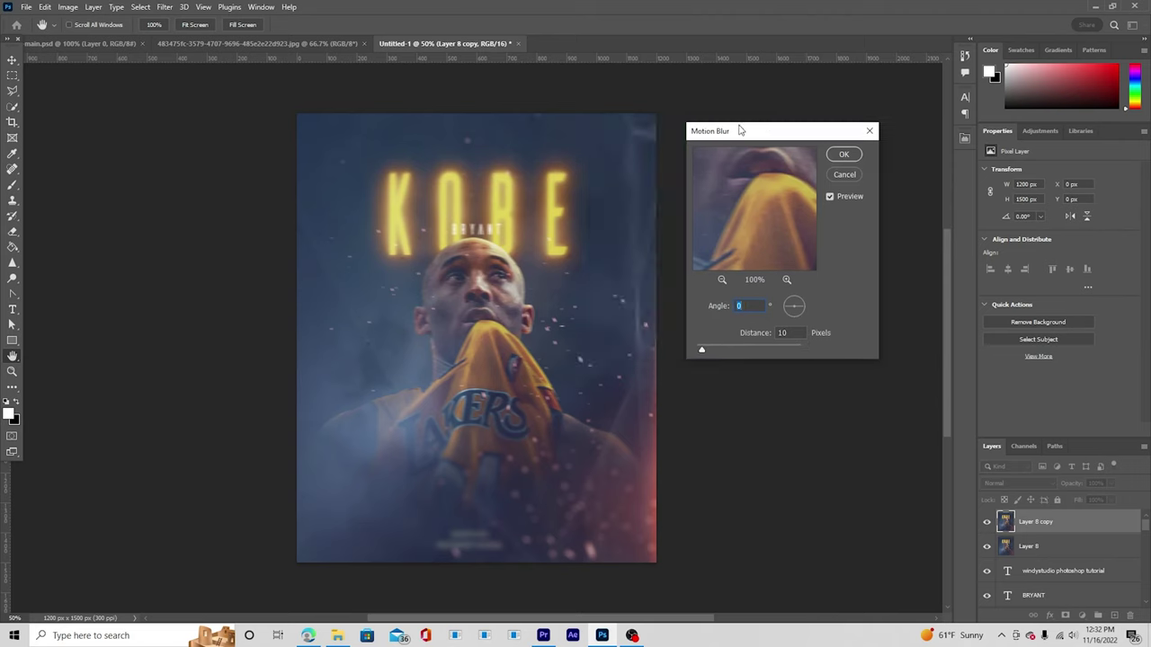
left_click(706, 351)
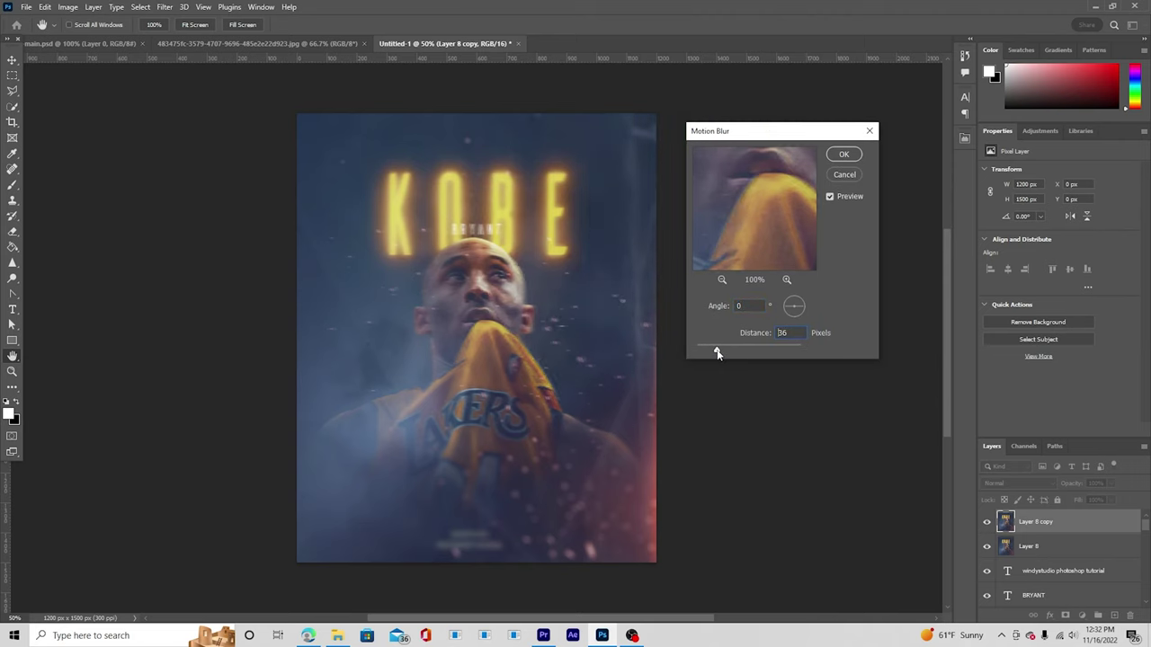
left_click(716, 351)
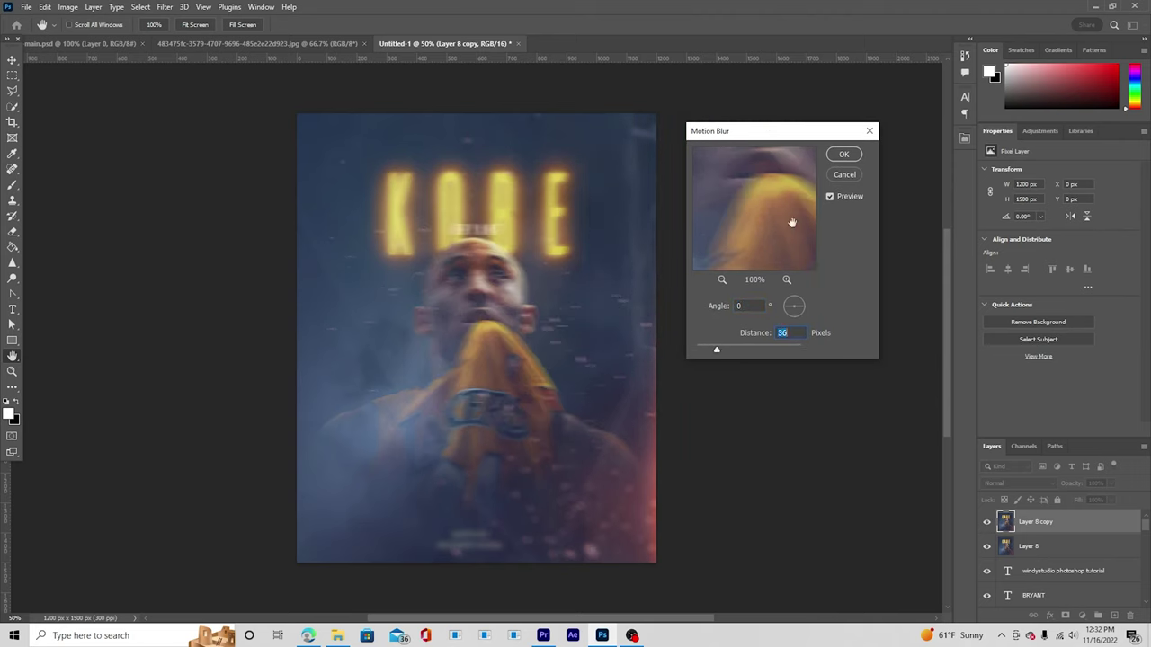
left_click(842, 154)
Mask the motion-blurred copy and paint black with a smaller Soft Round brush over the face and title.
left_click(1066, 616)
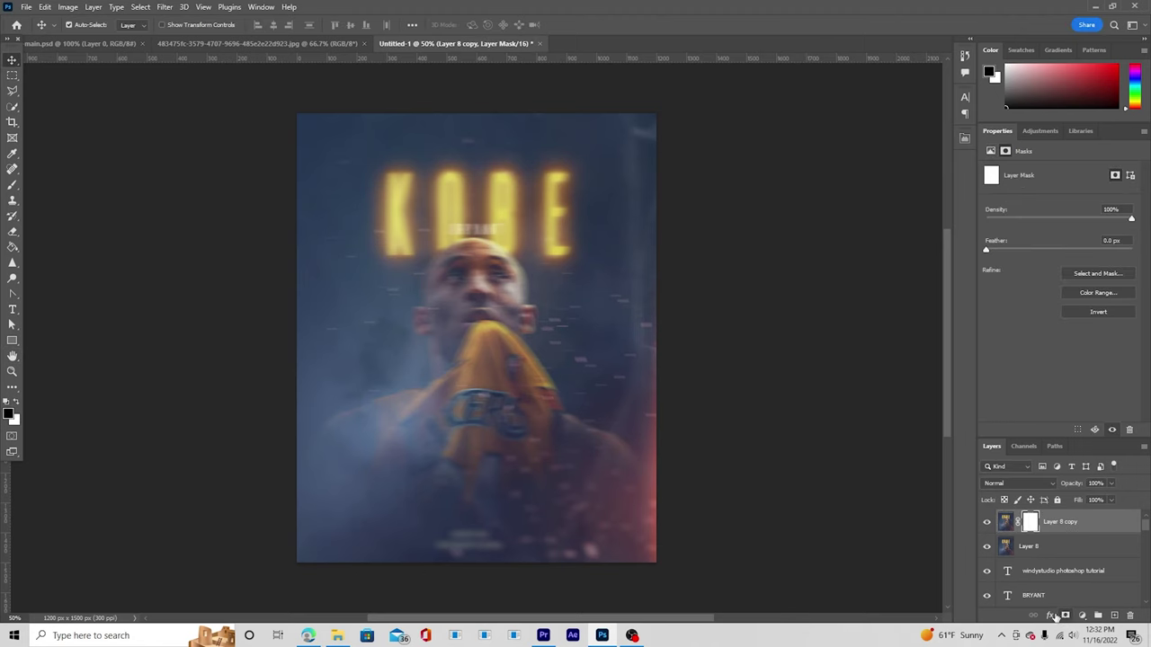
key("b")
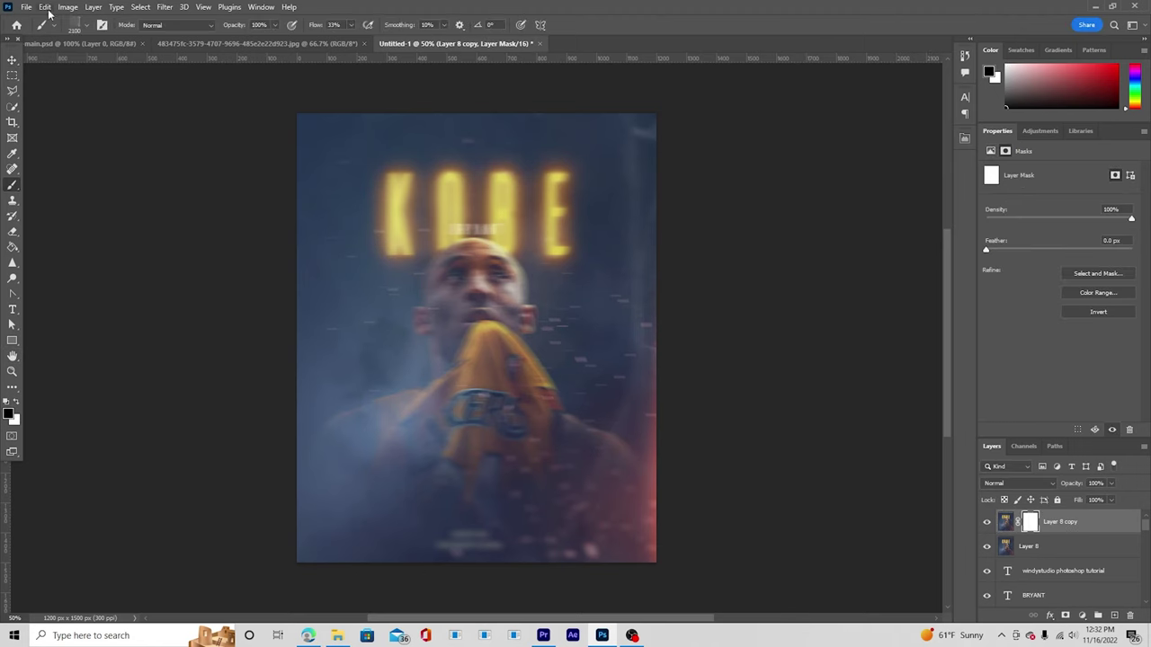
left_click(86, 24)
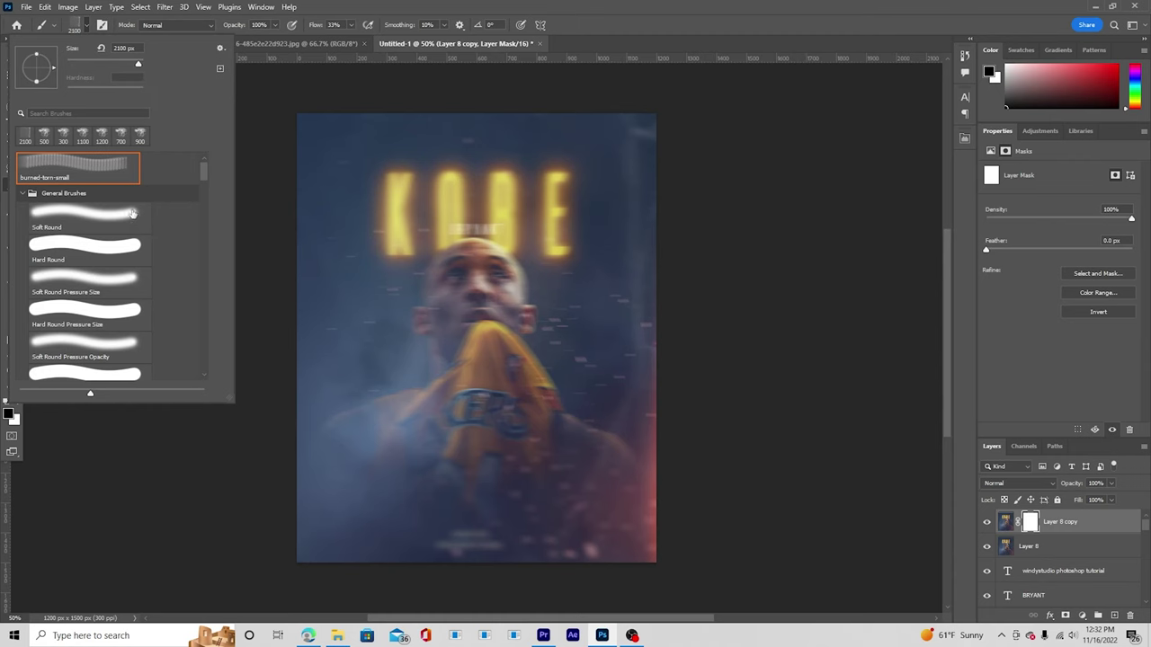
double_click(132, 213)
key("bracketleft")
key("bracketleft")
key("bracketleft")
key("bracketleft")
key("bracketleft")
key("bracketleft")
key("bracketleft")
key("bracketleft")
key("bracketleft")
key("bracketleft")
key("bracketleft")
key("bracketleft")
left_click(518, 258)
mouse_move(512, 336)
left_mouse_down()
mouse_move(462, 305)
mouse_move(488, 257)
mouse_move(591, 411)
mouse_move(539, 185)
left_mouse_up()
Refine the mask at 100% flow with a brush reduced to 800 px, alternating black and white to limit the motion blur to the edges.
left_click(351, 24)
left_click_drag(351, 42, 394, 42)
mouse_move(404, 213)
left_mouse_down()
mouse_move(678, 386)
mouse_move(565, 284)
mouse_move(777, 424)
left_mouse_up()
left_click(15, 402)
left_click(388, 309)
key("bracketleft")
left_click(707, 377)
left_click(16, 402)
left_click(369, 471)
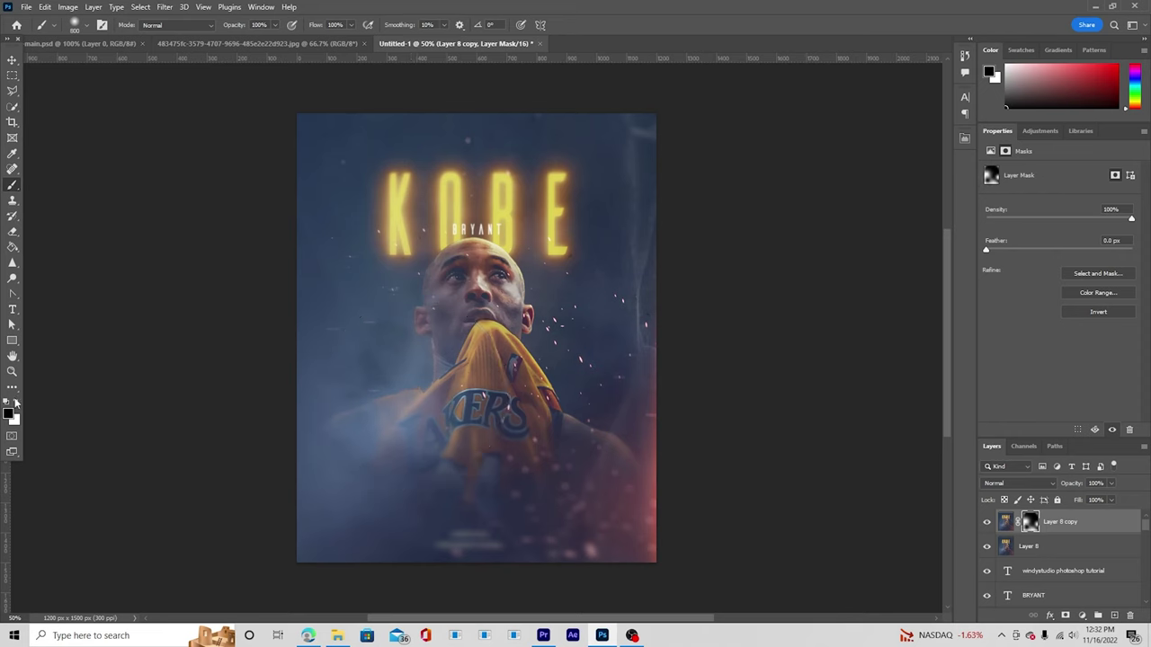
Reduce the brush to 250 px and touch up the motion-blur mask around the jersey lettering.
key("bracketleft")
key("bracketleft")
key("bracketleft")
key("bracketleft")
key("bracketleft")
key("bracketleft")
key("bracketleft")
key("bracketleft")
key("bracketleft")
key("bracketright")
key("bracketright")
Move the windystudio photoshop tutorial text layer to the top of the layer stack, above the blurred layers.
left_click(1006, 596)
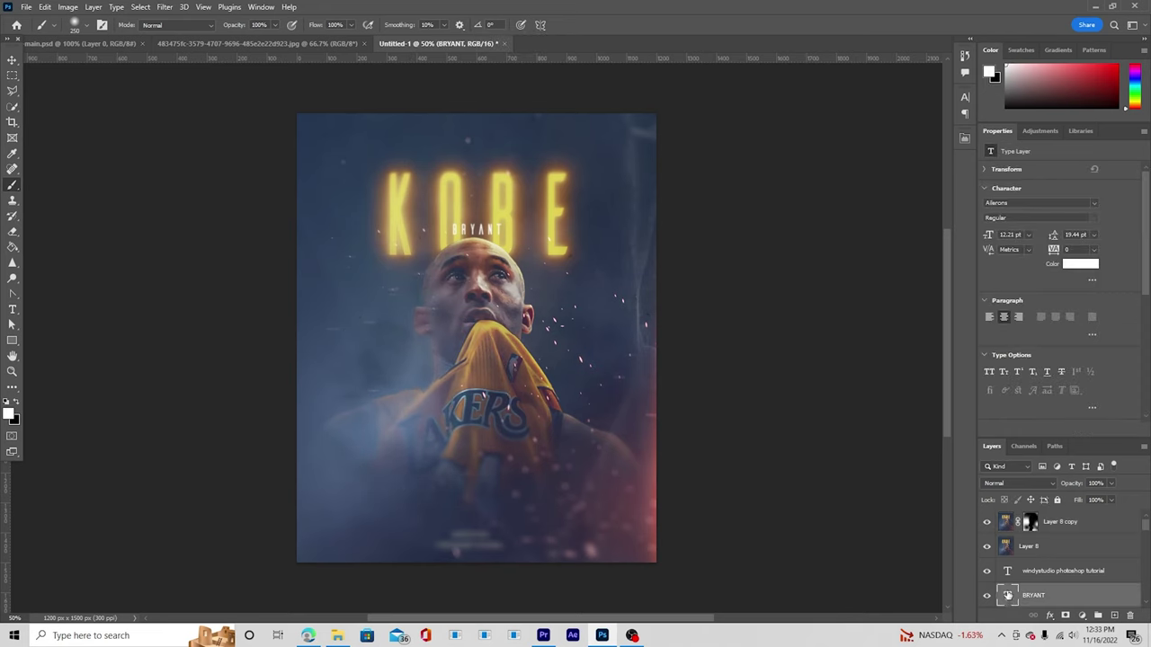
left_click_drag(1006, 573, 1007, 519)
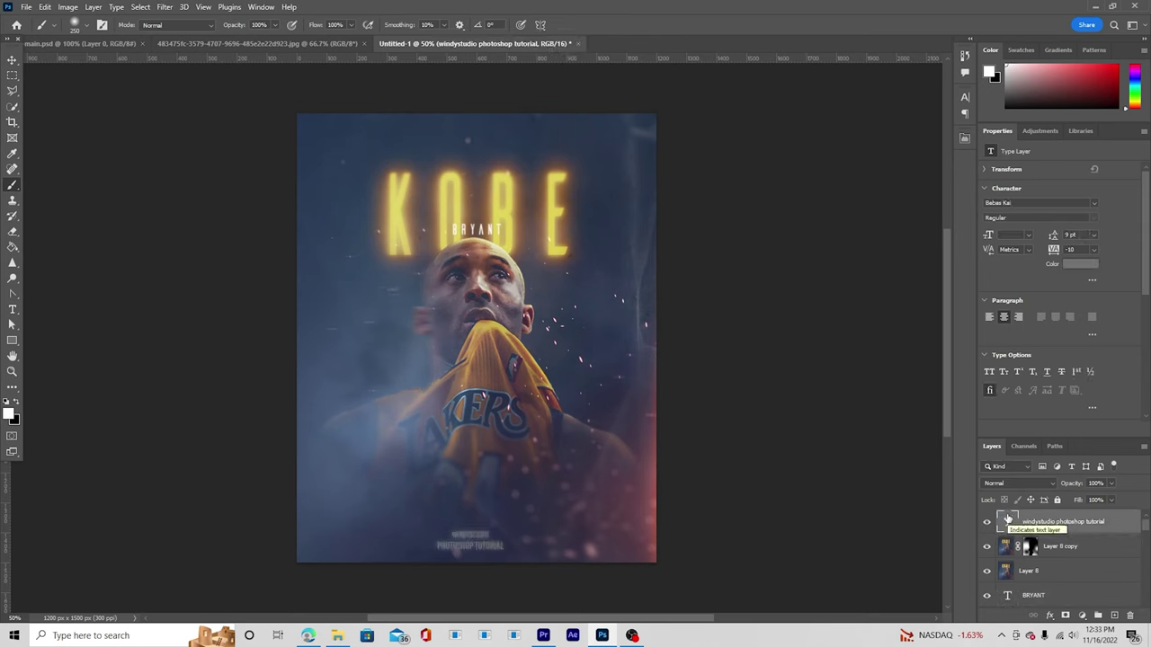